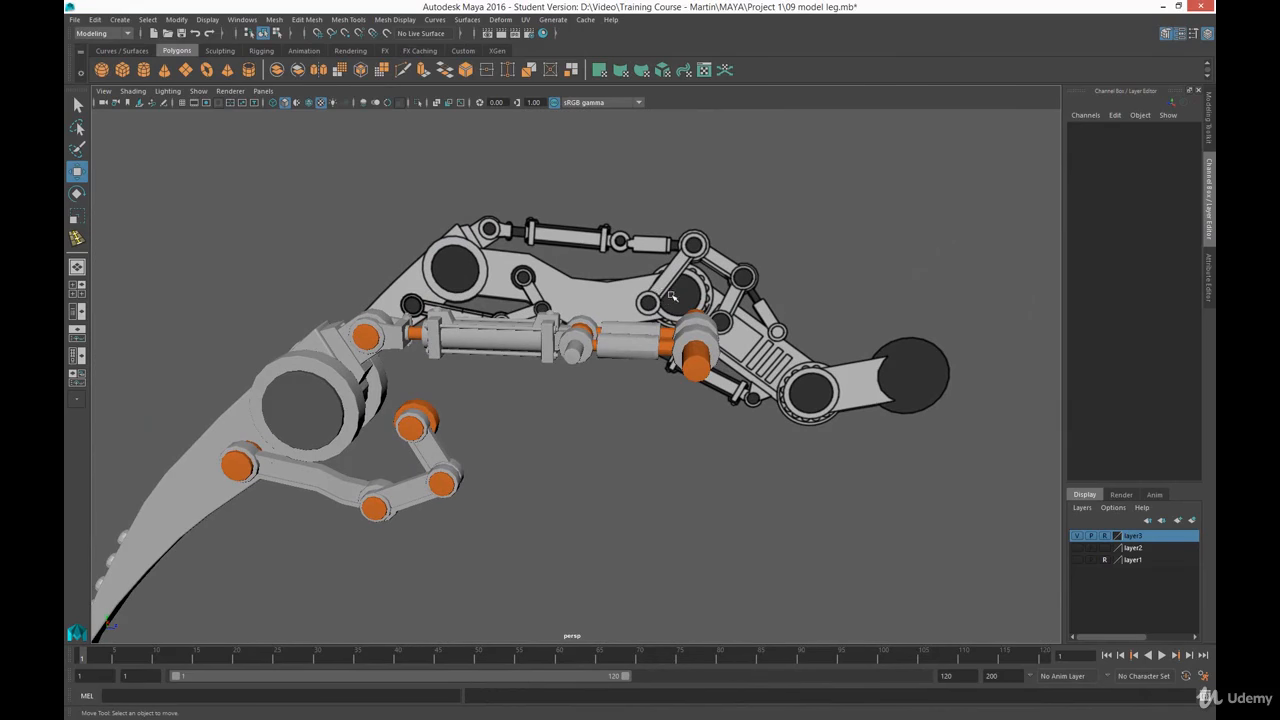
Duplicate the pin and its surrounding ring from the claw link's base joint and move the copy along Z toward the second leg joint
key(space)
scroll(388, 281, up, 6)
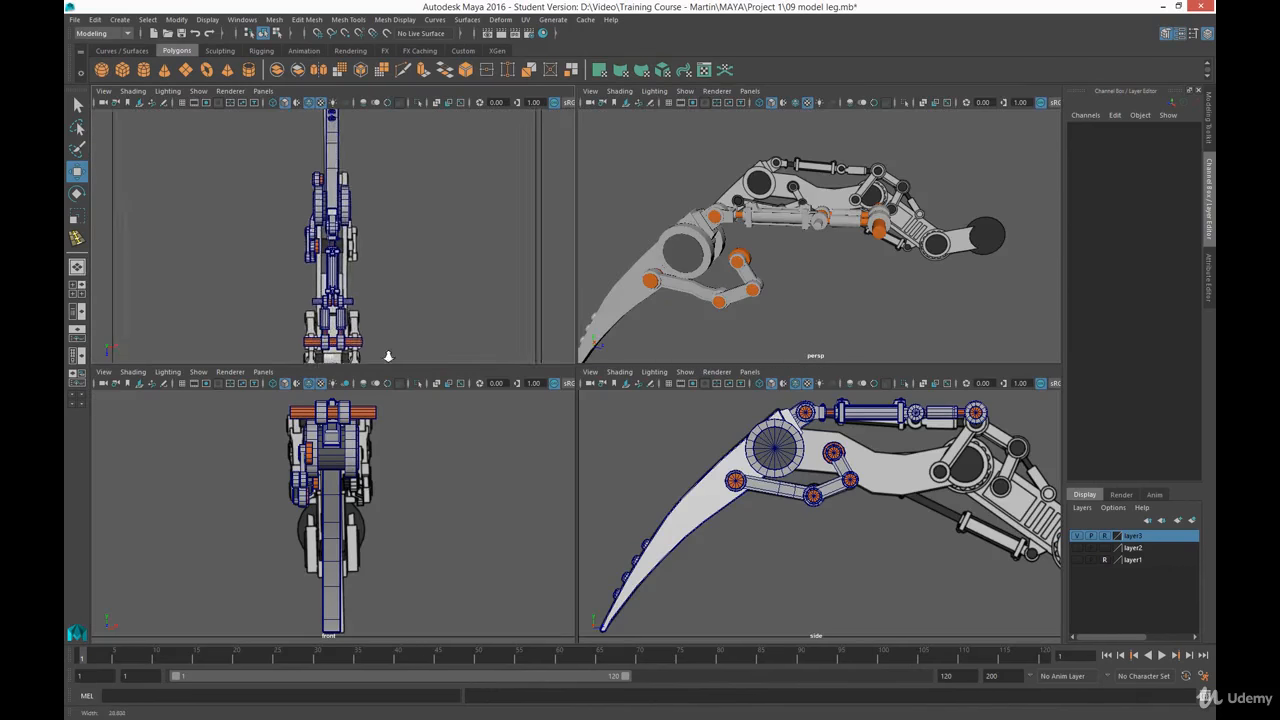
scroll(351, 256, up, 3)
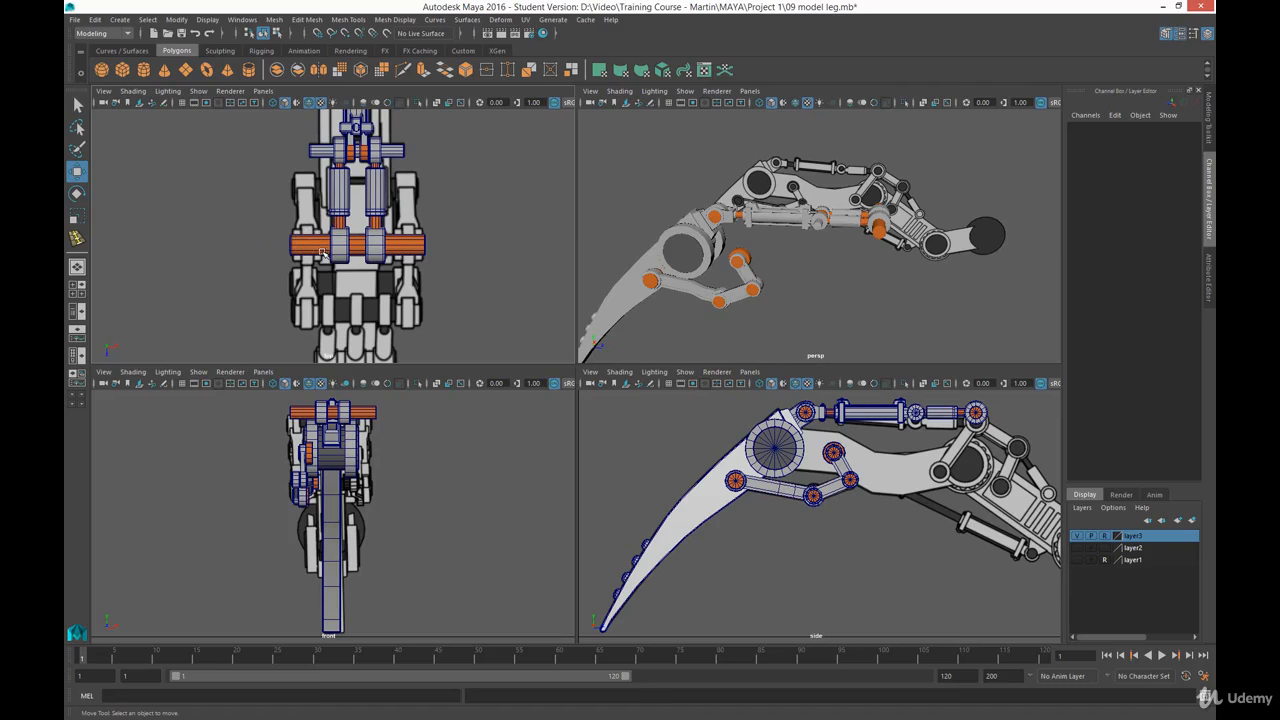
alt+drag(752, 288, 812, 260)
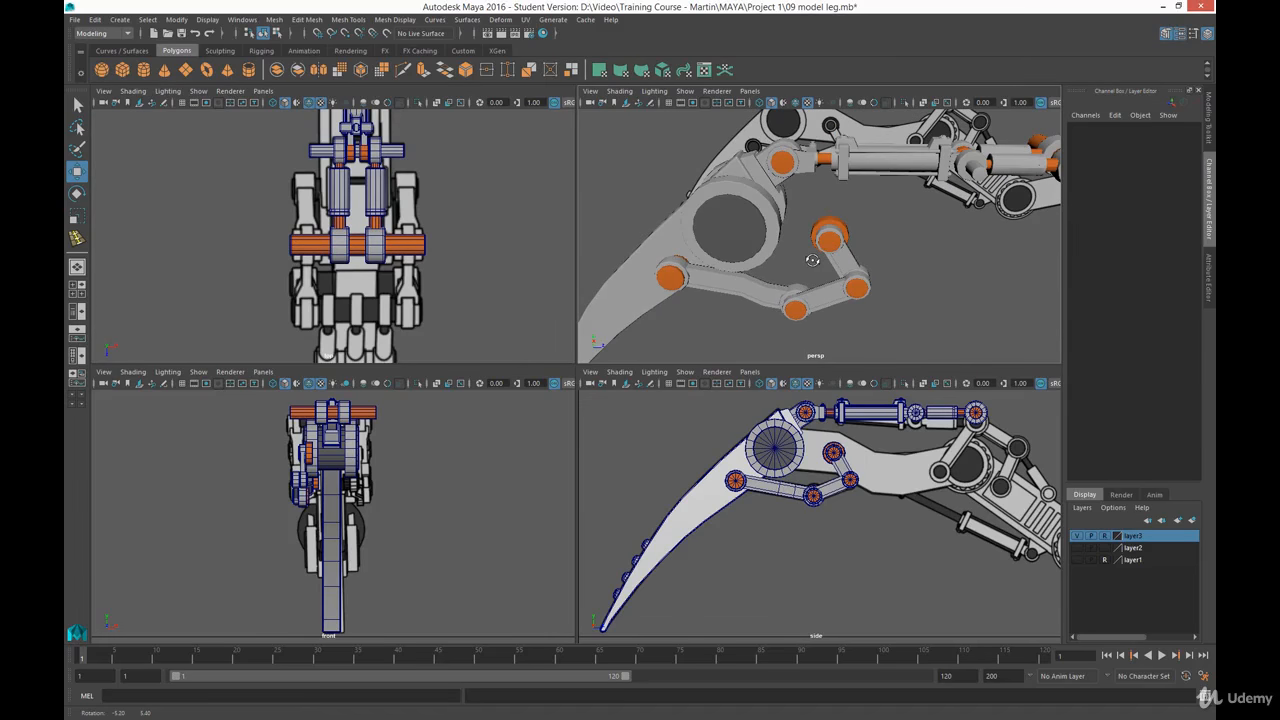
click(677, 281)
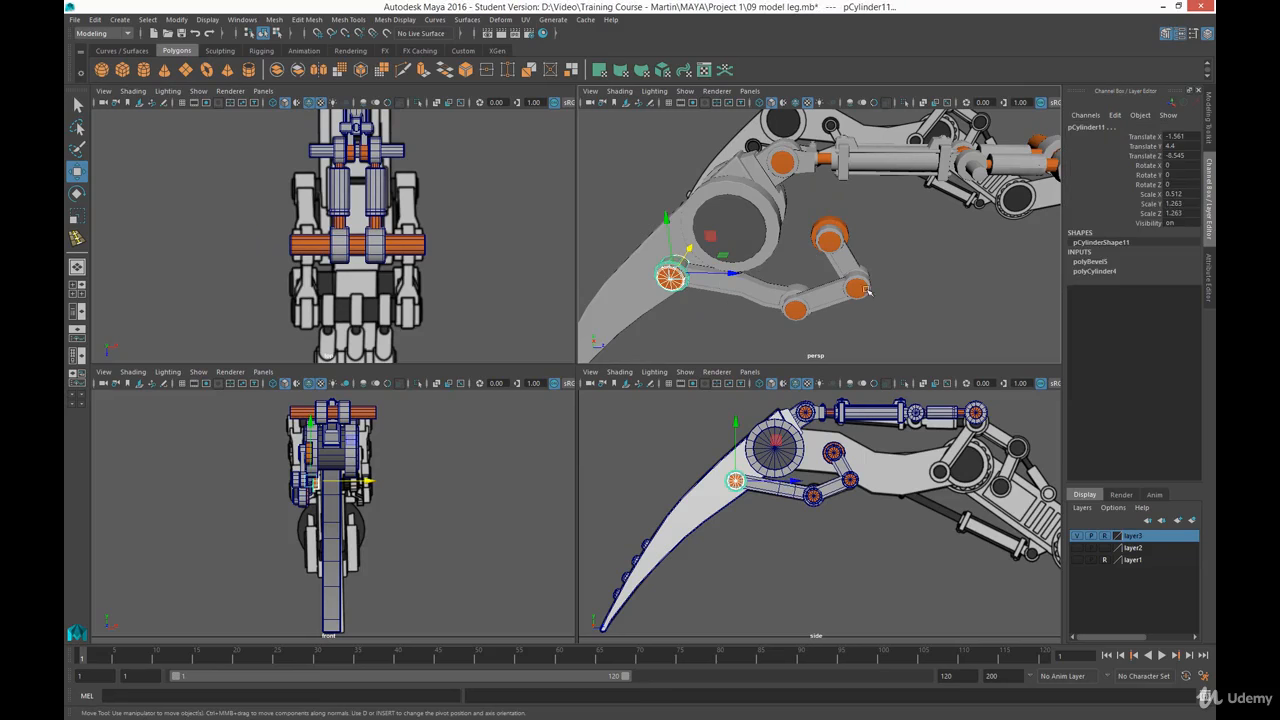
key(ctrl+d)
drag(722, 275, 1055, 278)
alt+middle_drag(954, 281, 771, 281)
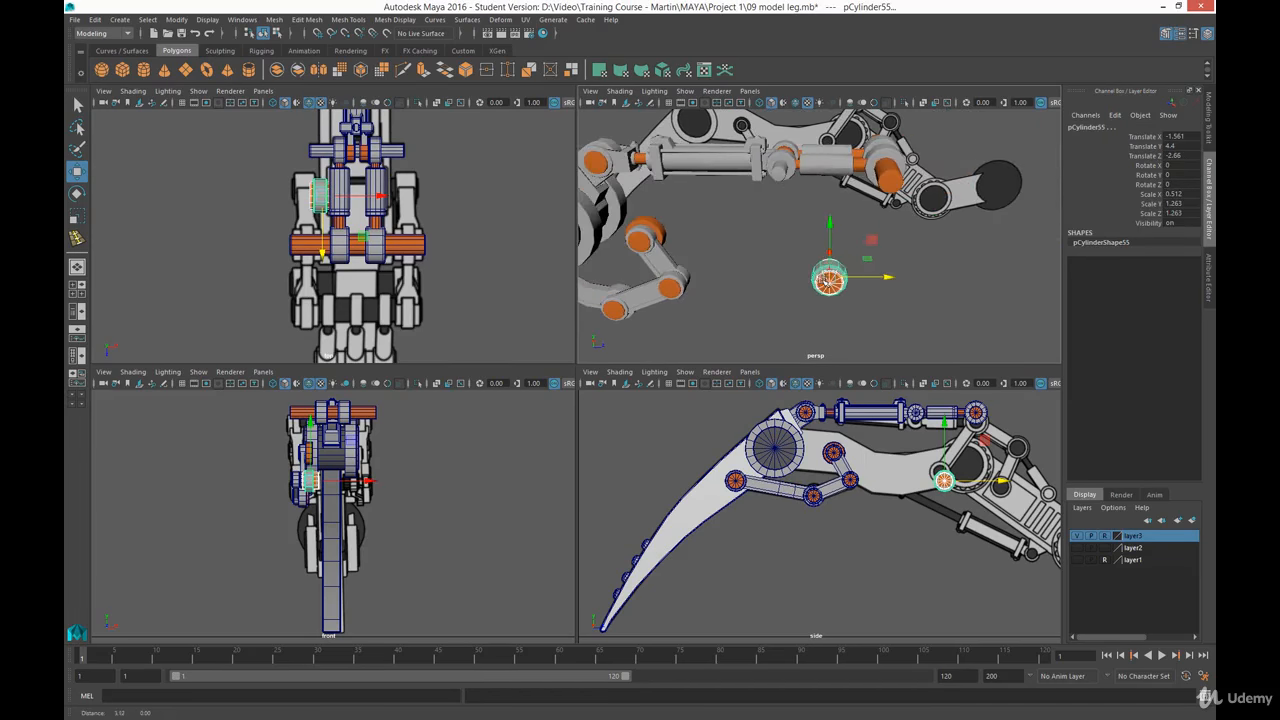
Align the duplicated pin and ring with the reference circle at the diagonal strut's lower end, about Y 4.644, Z -2.794
drag(874, 279, 866, 280)
drag(941, 452, 966, 473)
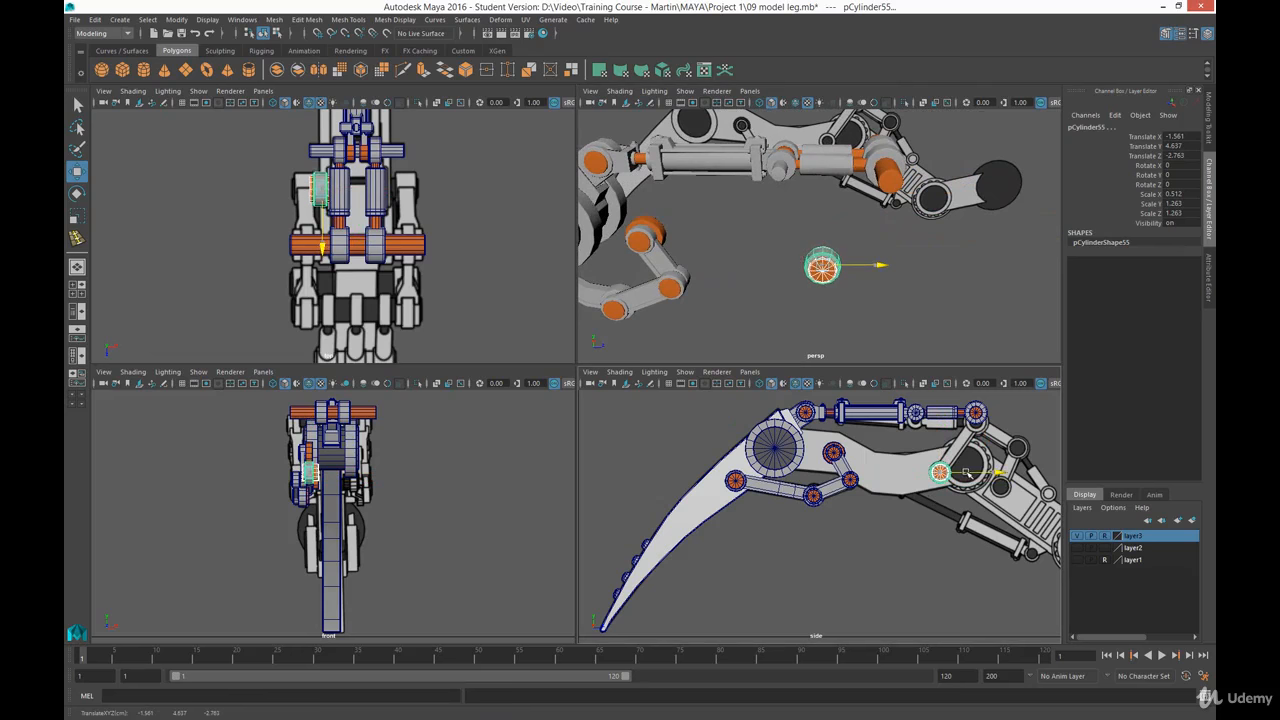
alt+middle_drag(964, 473, 852, 525)
alt+right_drag(846, 555, 860, 716)
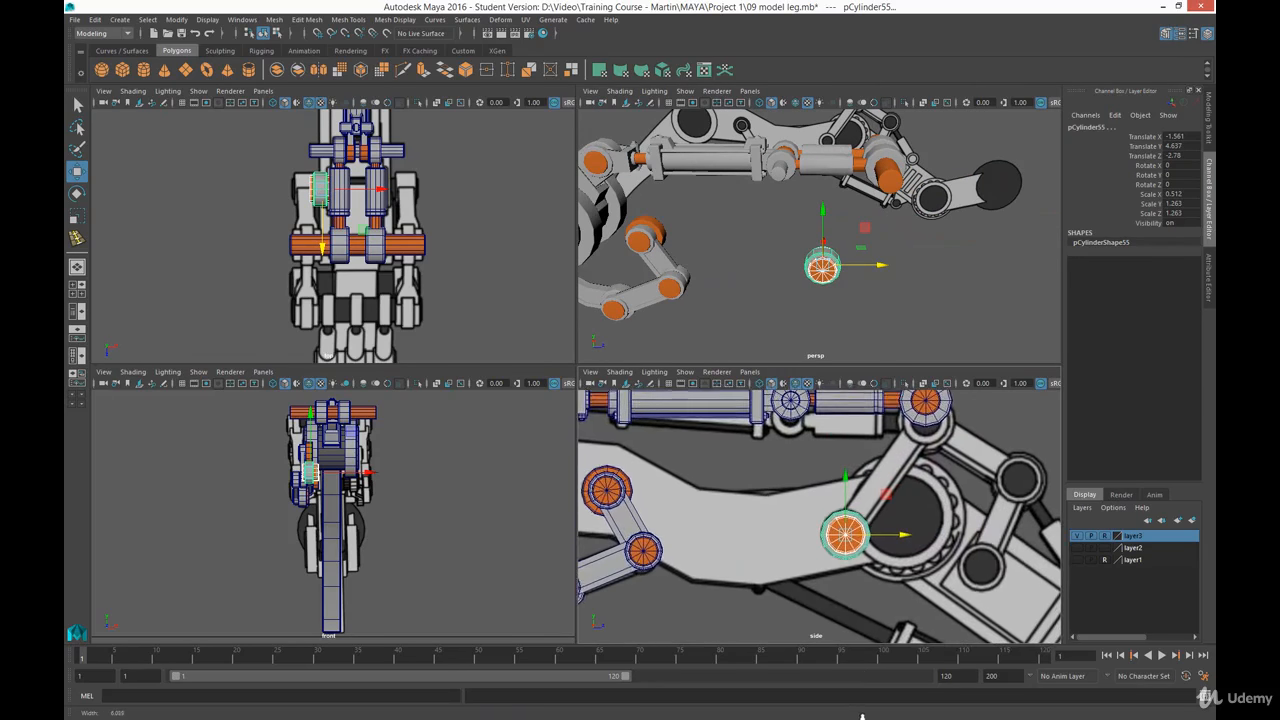
alt+right_drag(820, 535, 822, 543)
mouse_move(887, 499)
mouse_down()
mouse_move(878, 508)
mouse_move(887, 498)
mouse_up()
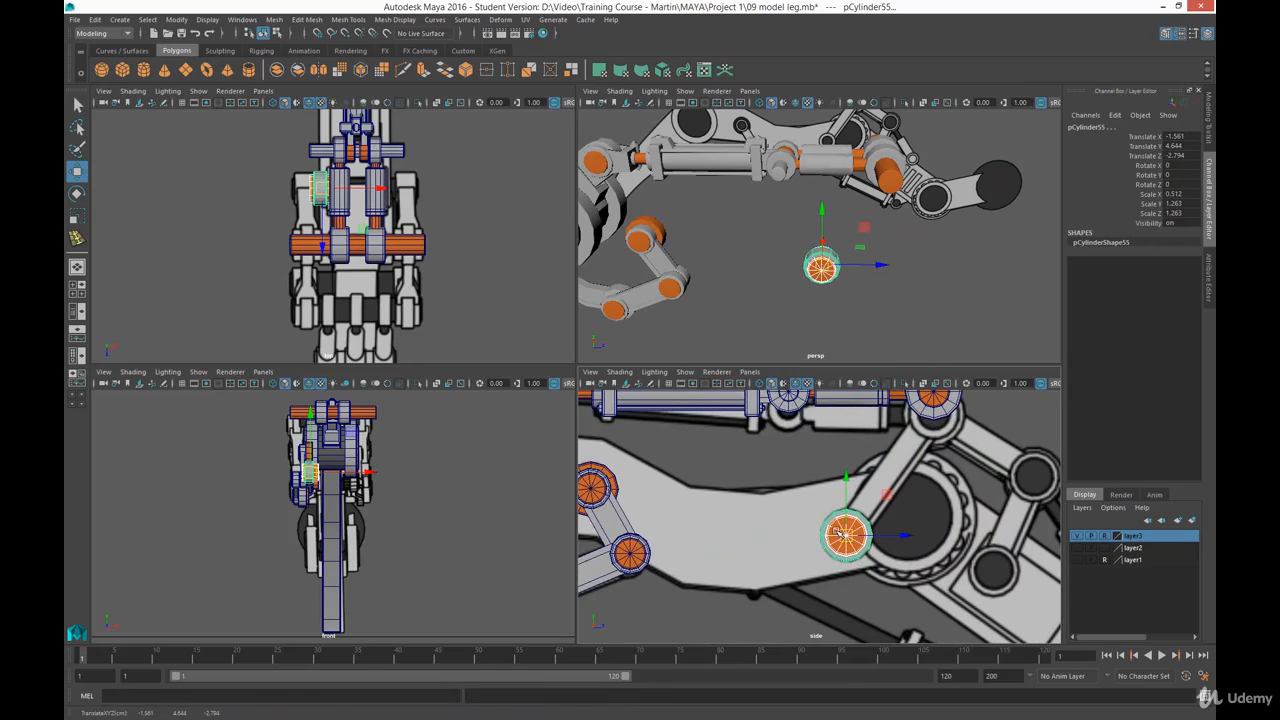
Scale the duplicated inner pin down uniformly to about 0.832 in Y and Z
click(843, 533)
key(r)
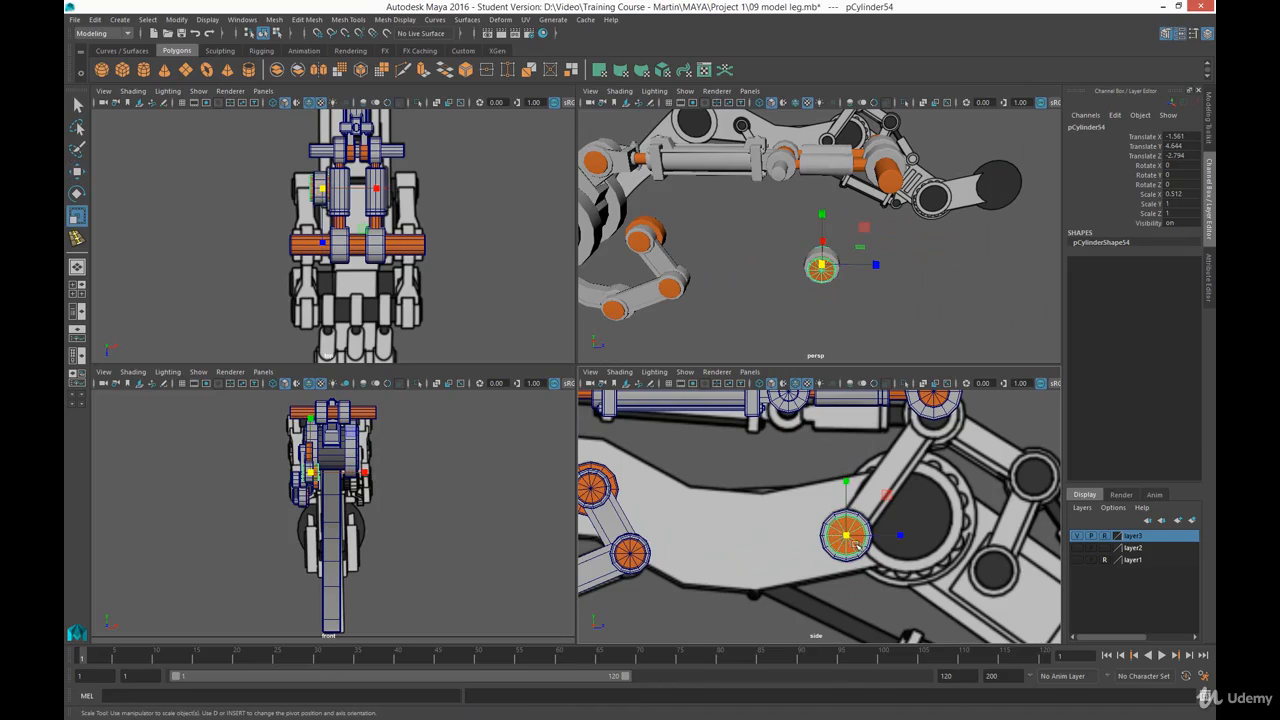
drag(846, 537, 845, 537)
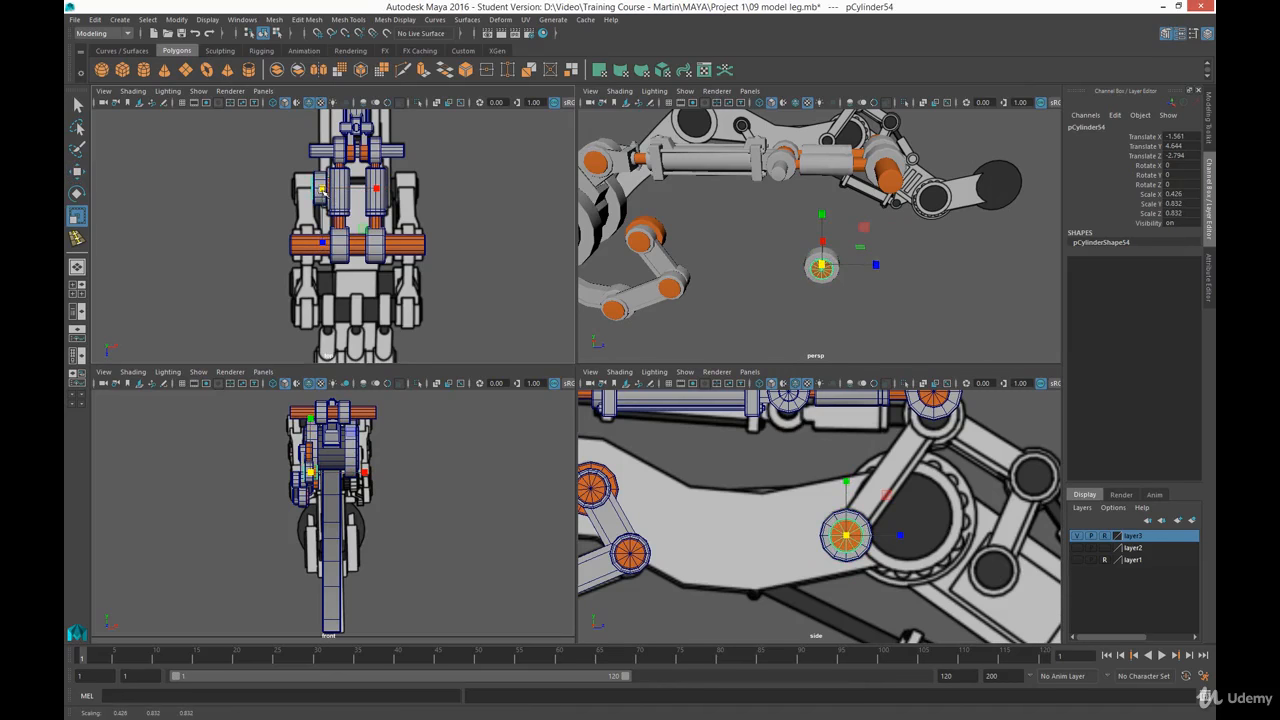
Move the new pin and ring together outward over the reference side strut, to about X -1.905
scroll(342, 218, up, 5)
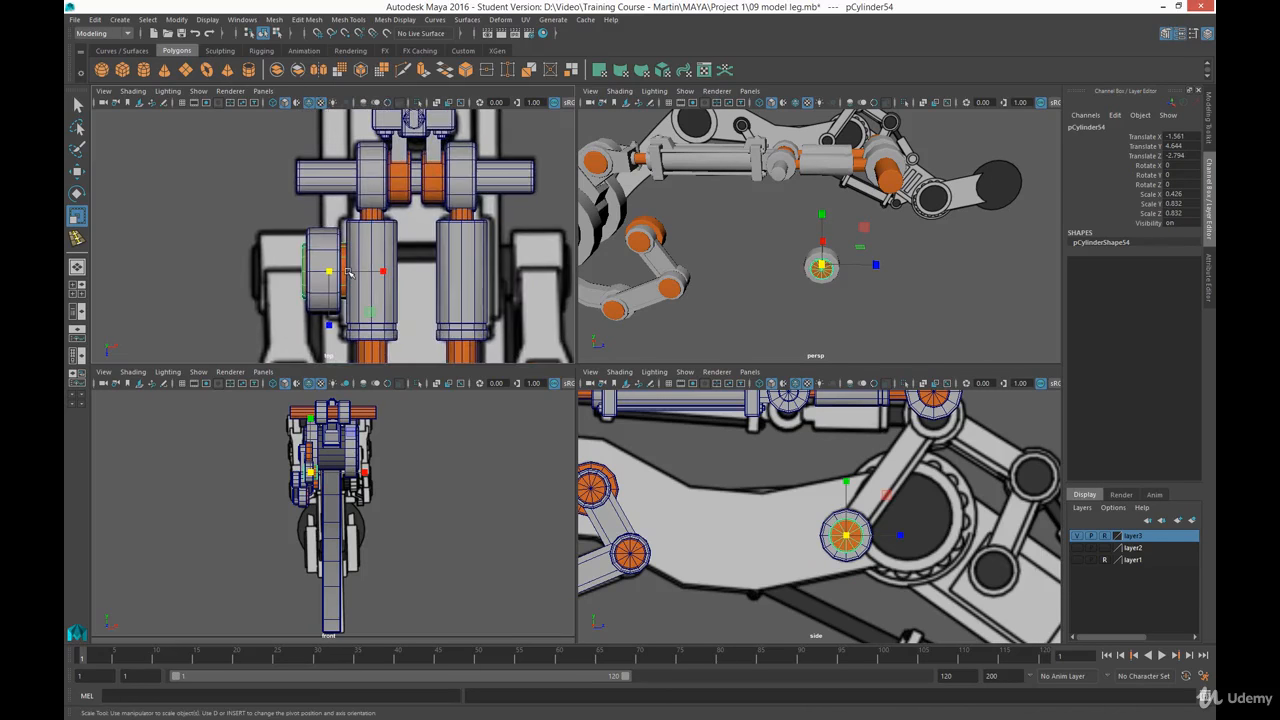
alt+middle_drag(365, 268, 303, 226)
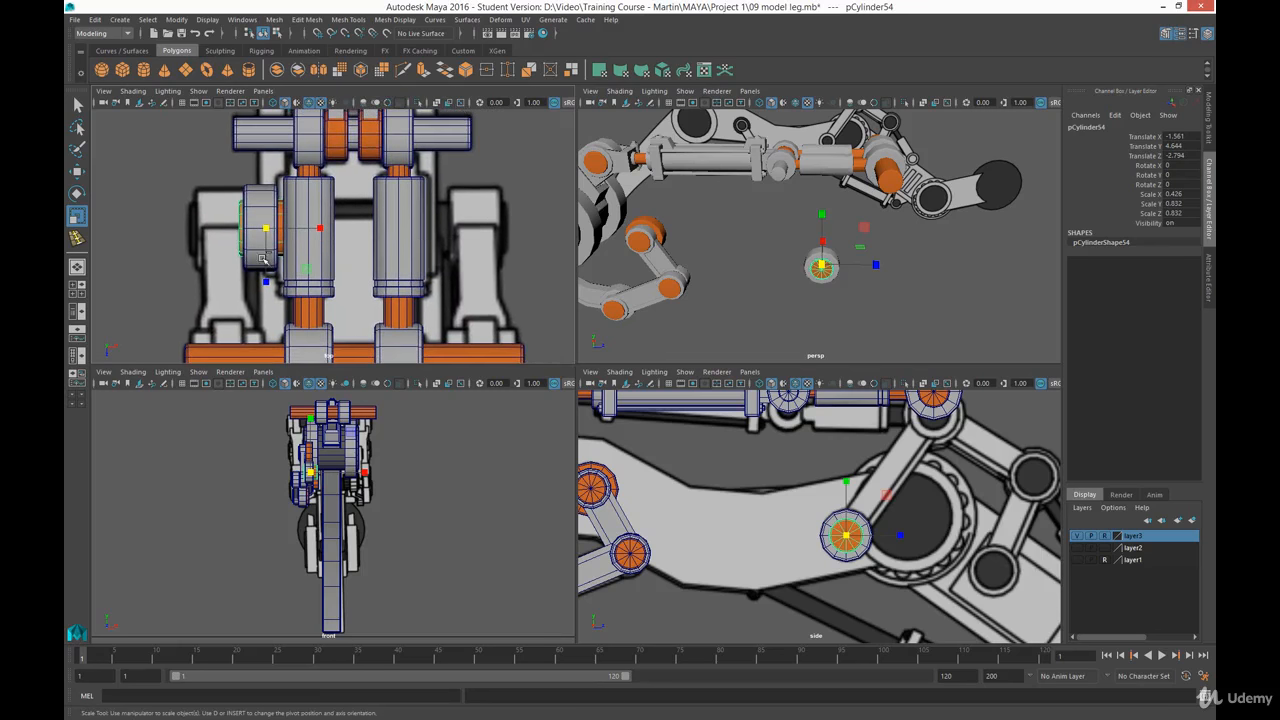
key(shift+d)
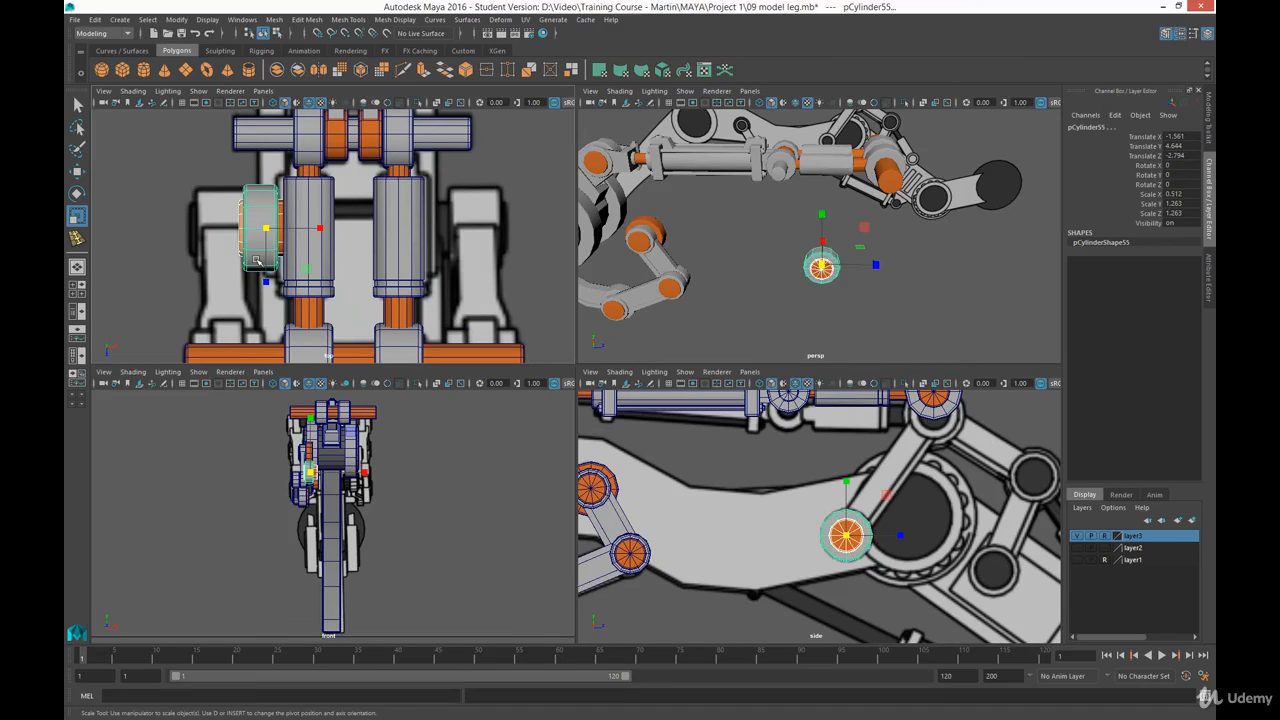
key(w)
drag(298, 229, 253, 234)
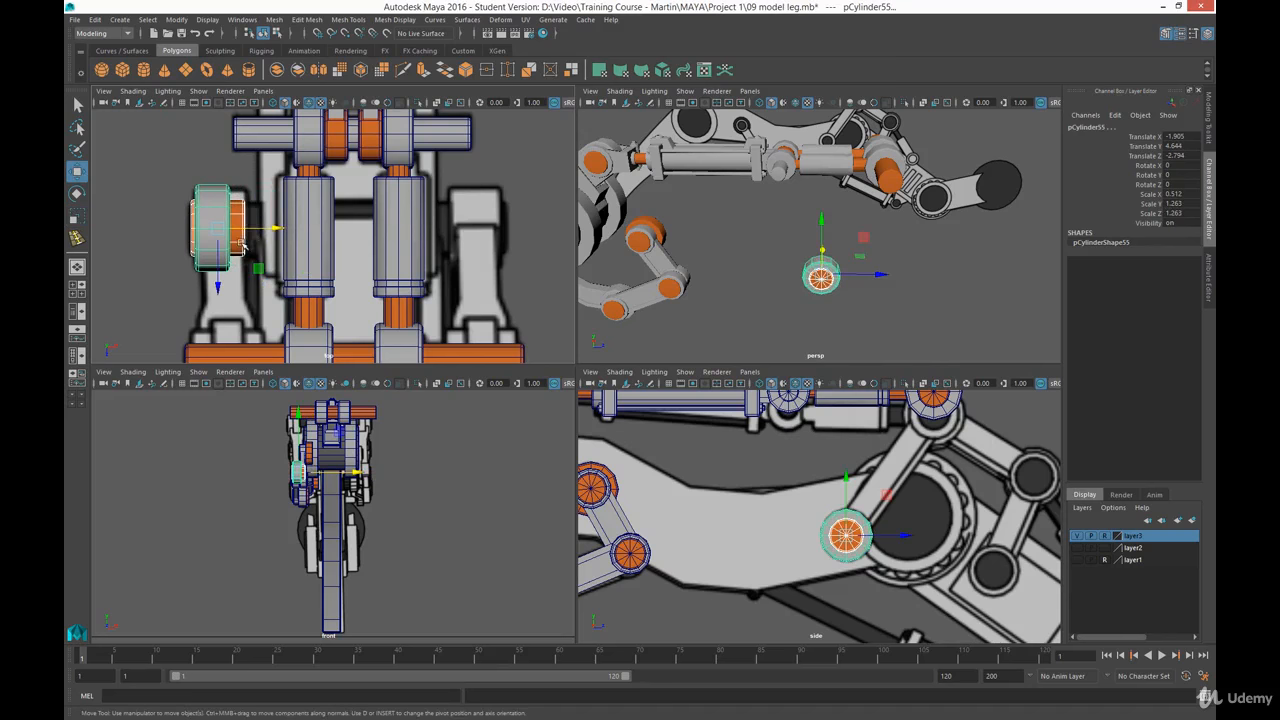
Stretch the inner pin's inner-end vertices along X across the leg to reach the strut on the opposite side
click(242, 245)
right_drag(240, 243, 186, 243)
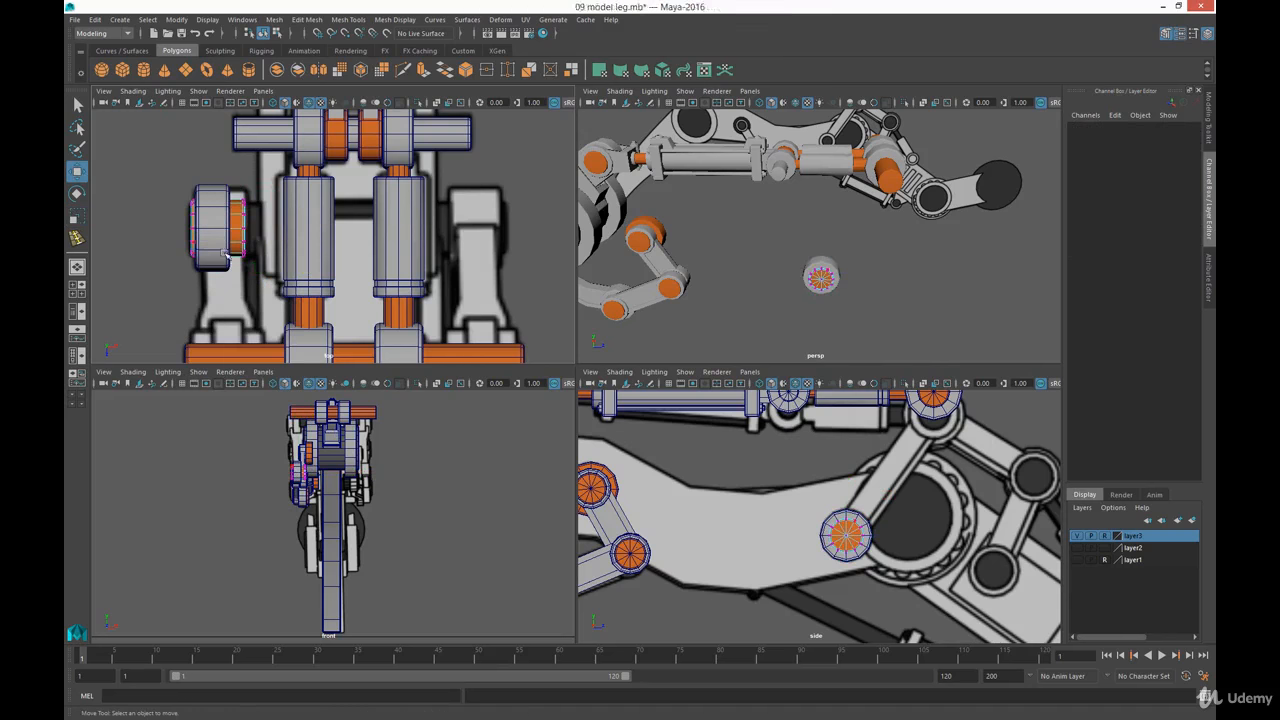
drag(232, 279, 537, 234)
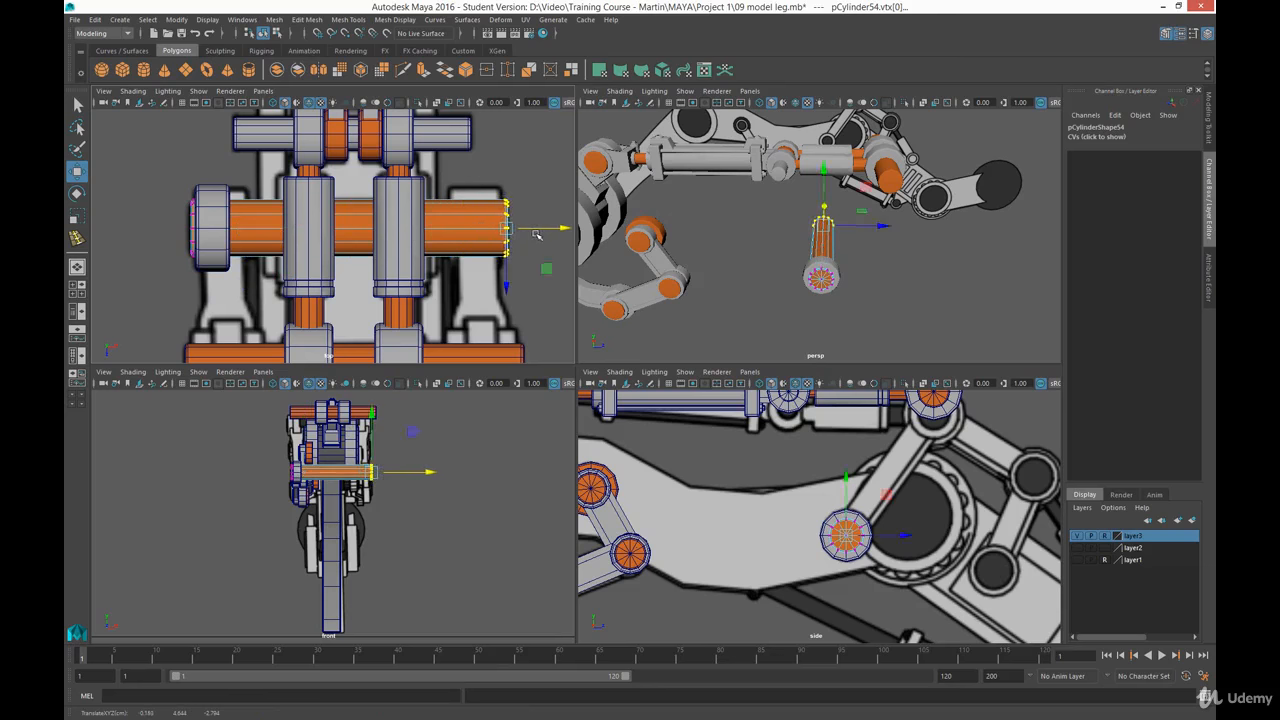
Widen the outer ring by moving its inner-side vertices along X to match the reference strut, and return it to object mode
click(208, 195)
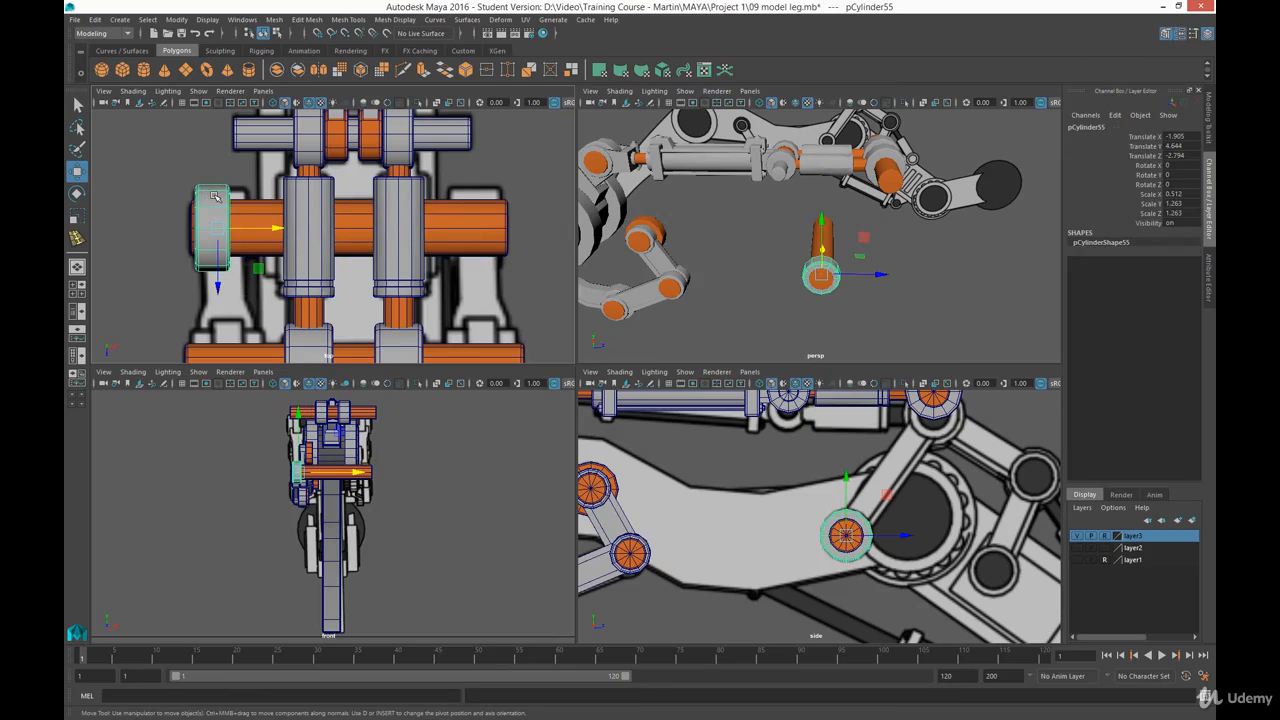
right_drag(214, 197, 165, 208)
drag(221, 175, 272, 230)
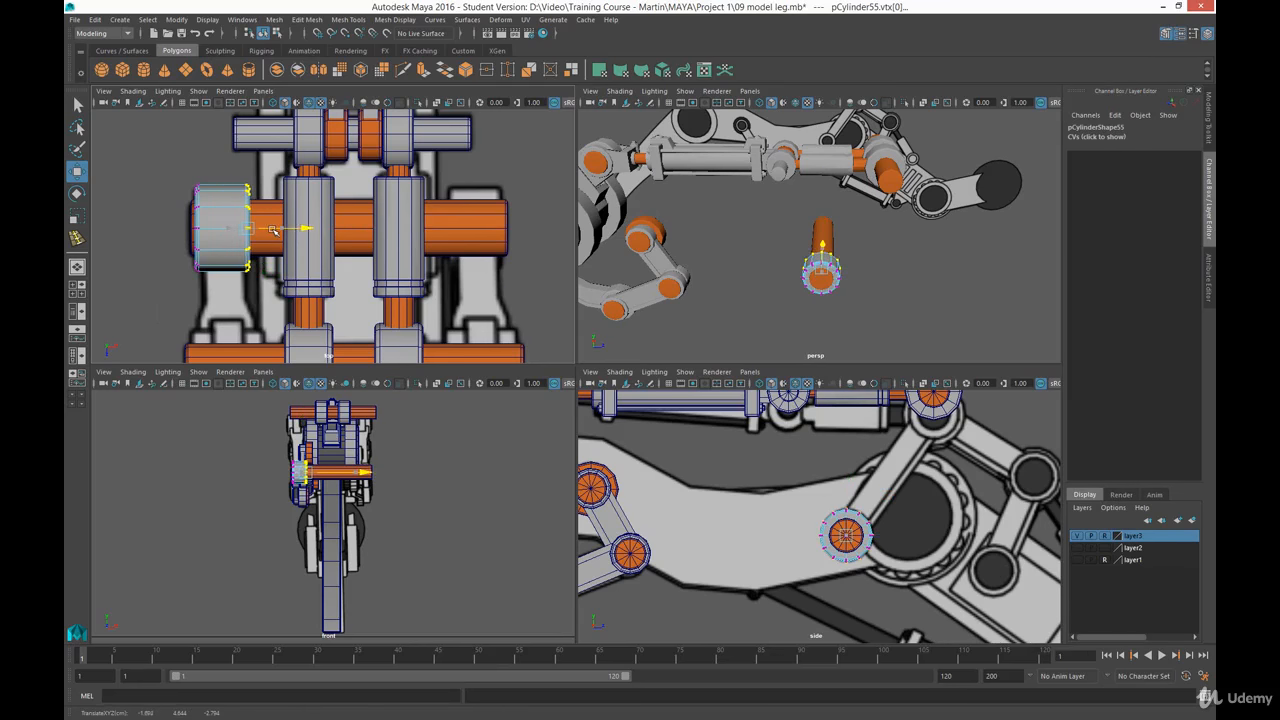
click(190, 232)
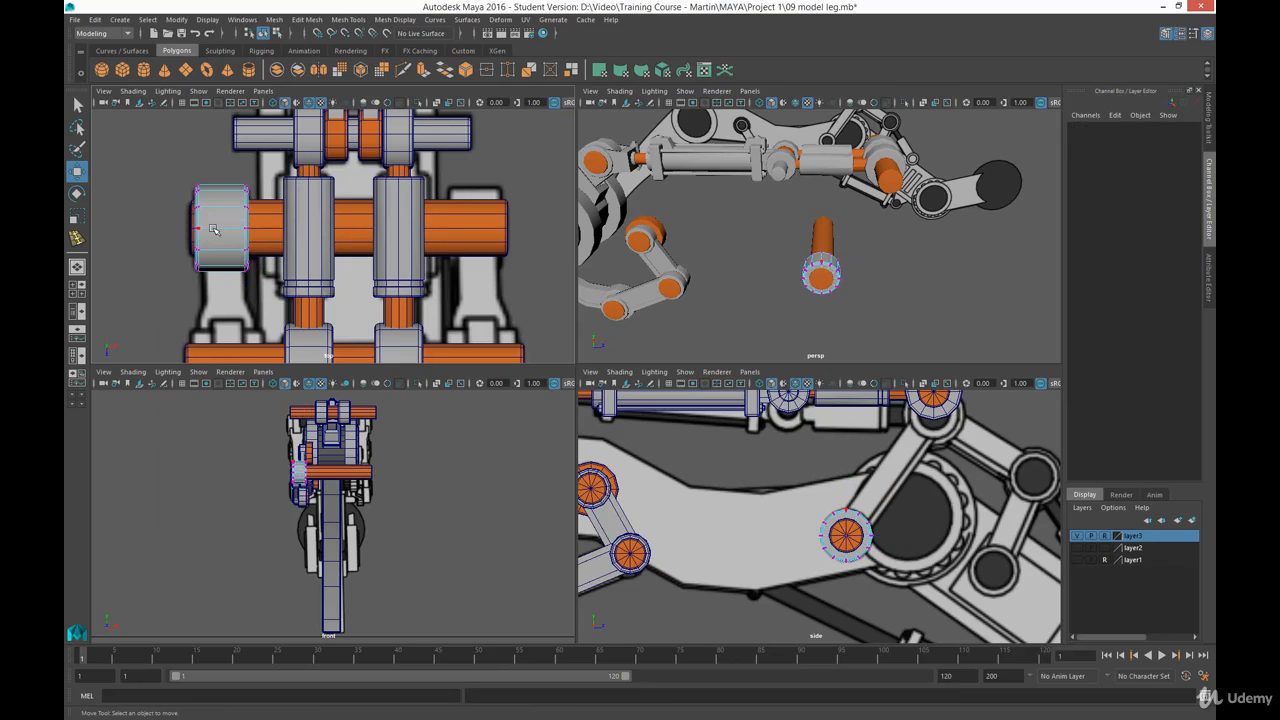
right_drag(192, 232, 242, 210)
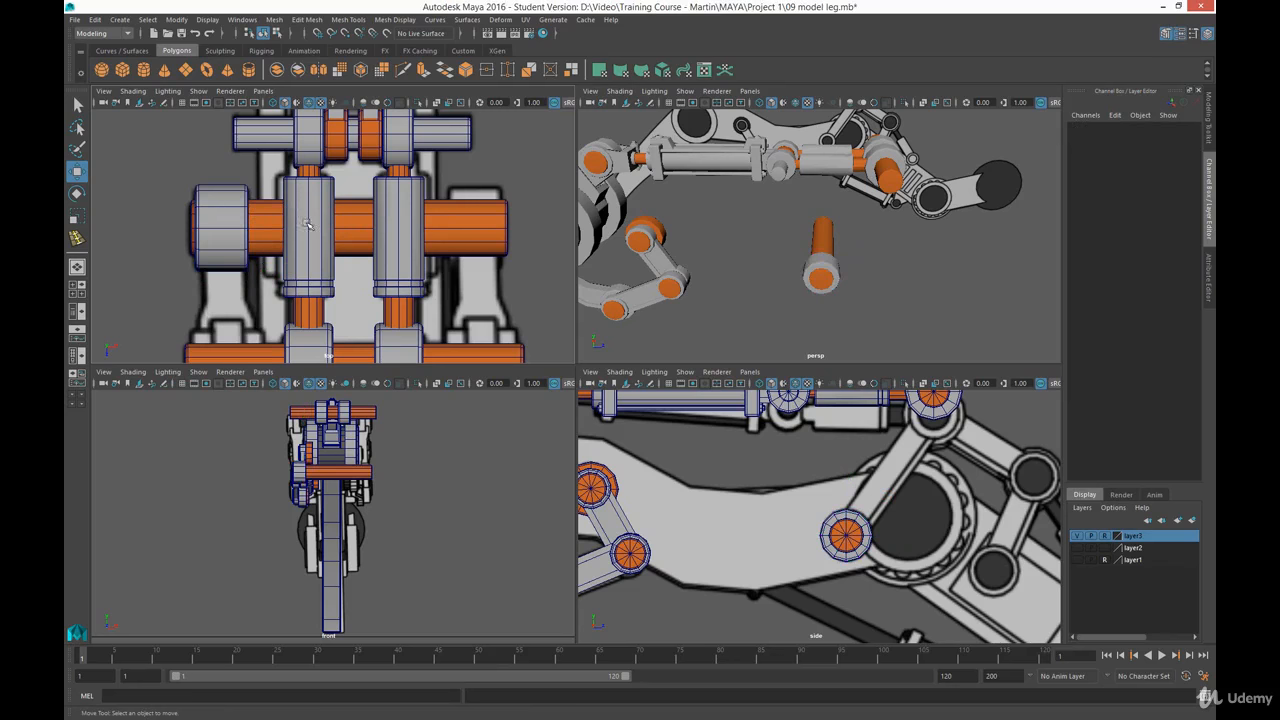
Duplicate the small connector block beside the piston's round joint and place the copy against the new ring
alt+drag(845, 288, 780, 242)
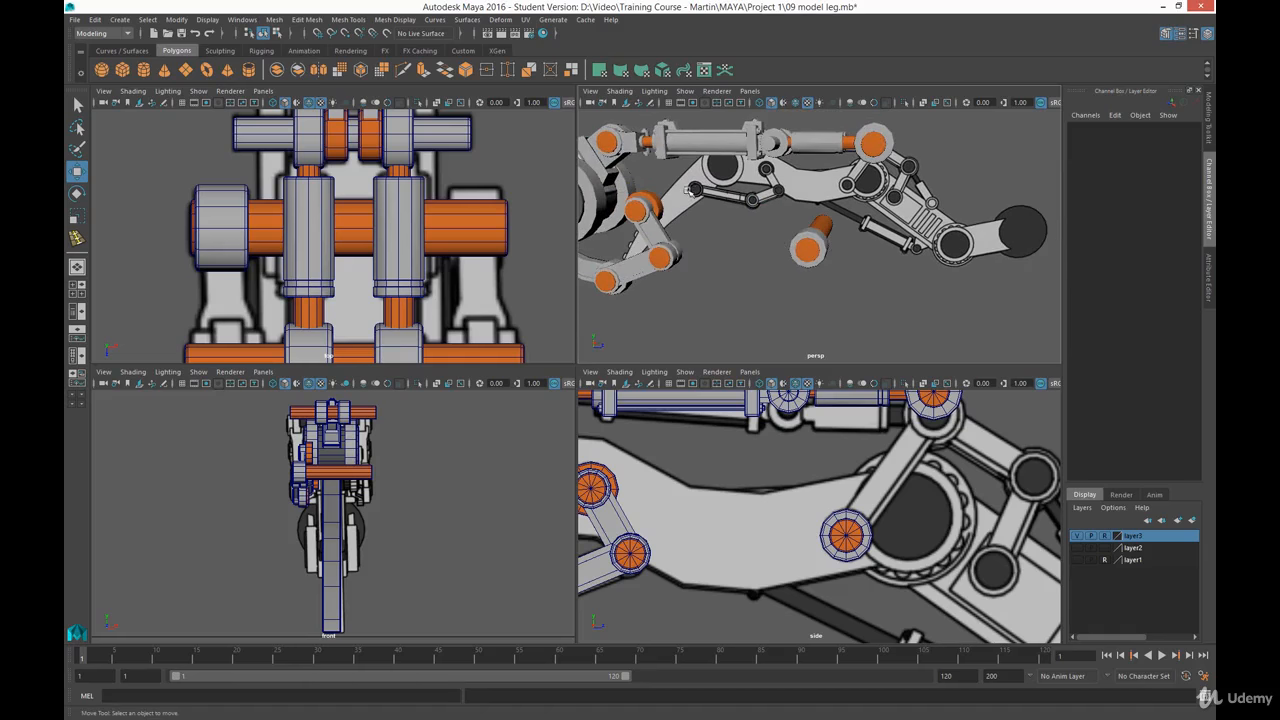
alt+drag(689, 190, 630, 158)
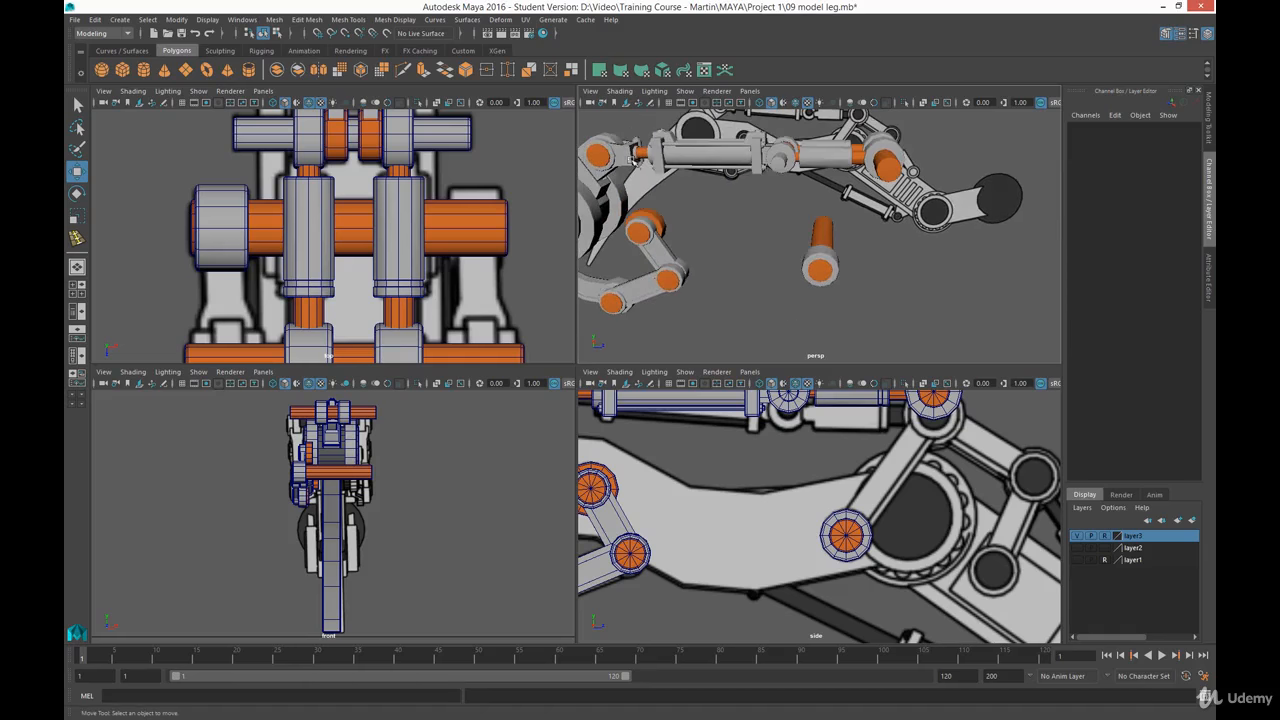
click(765, 148)
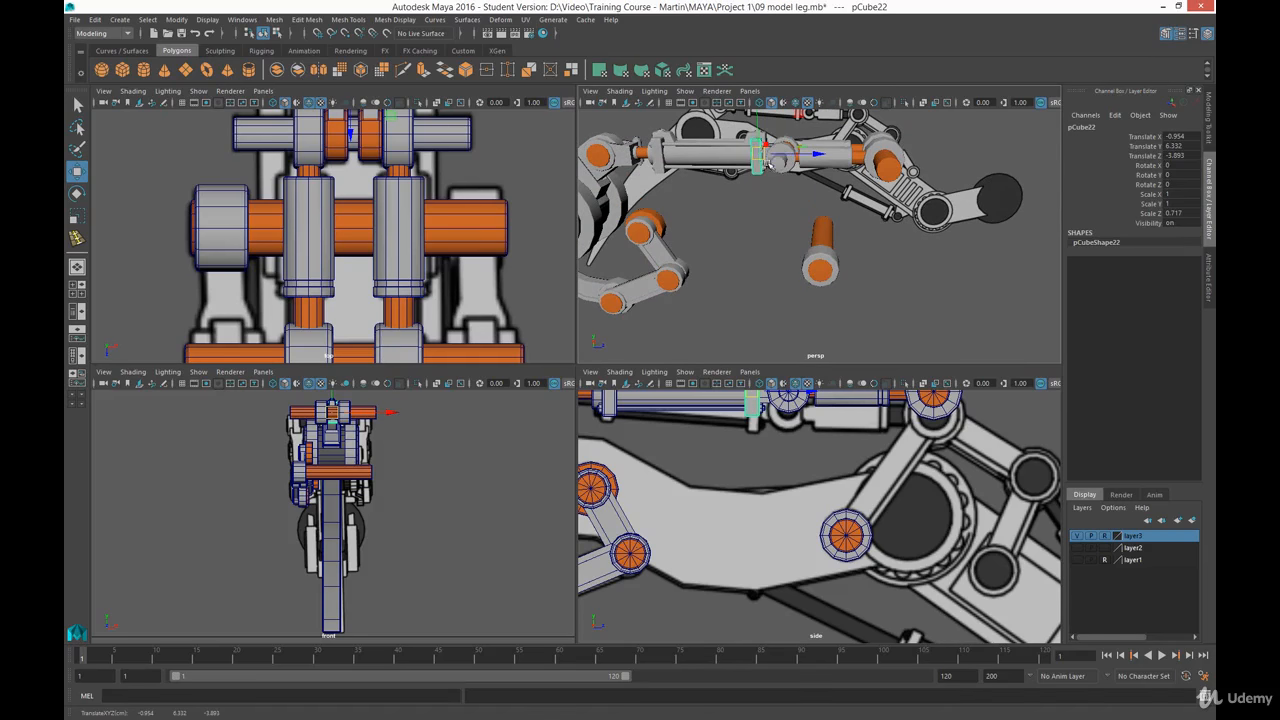
scroll(771, 263, up, 5)
alt+middle_drag(774, 240, 802, 272)
click(802, 272)
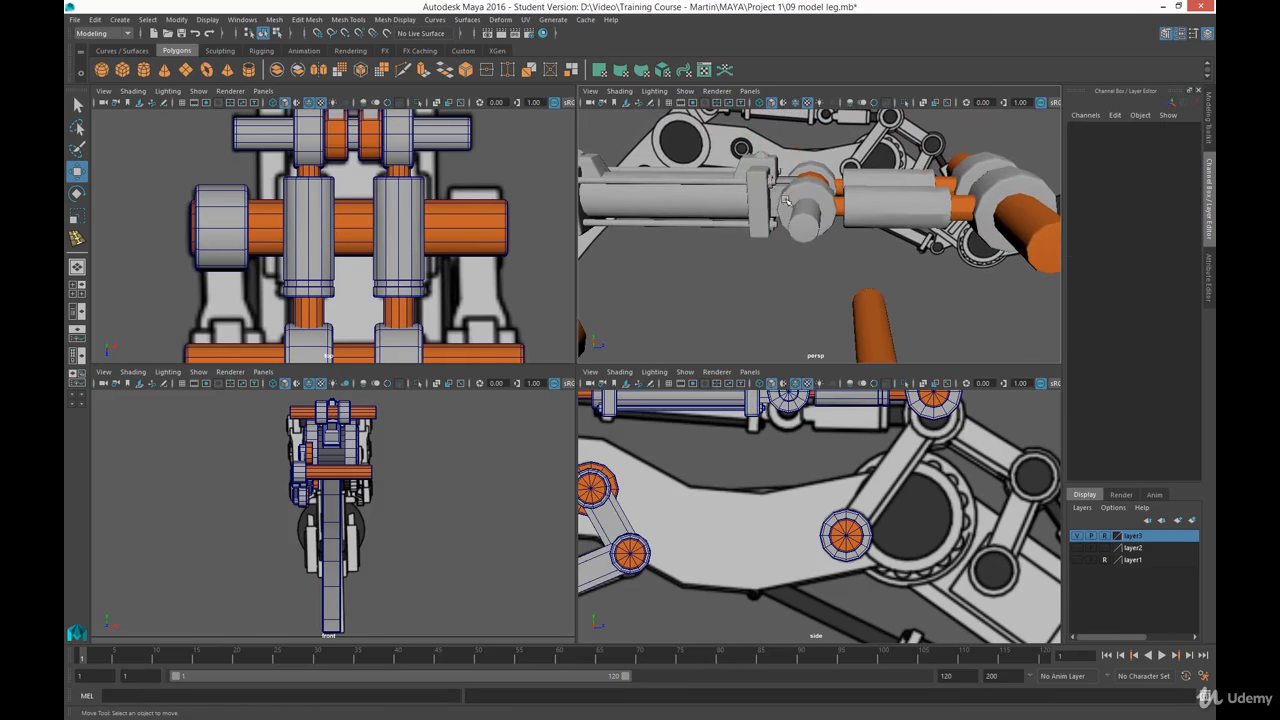
click(777, 210)
key(ctrl+d)
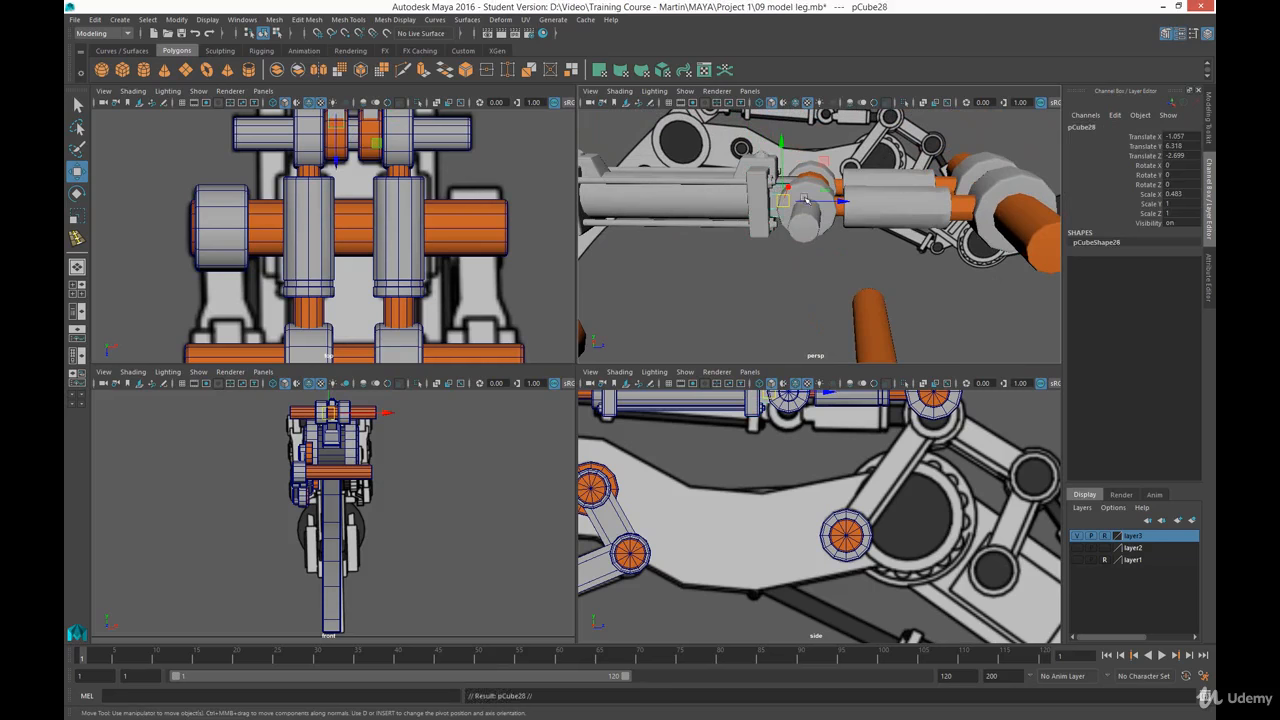
drag(823, 162, 941, 332)
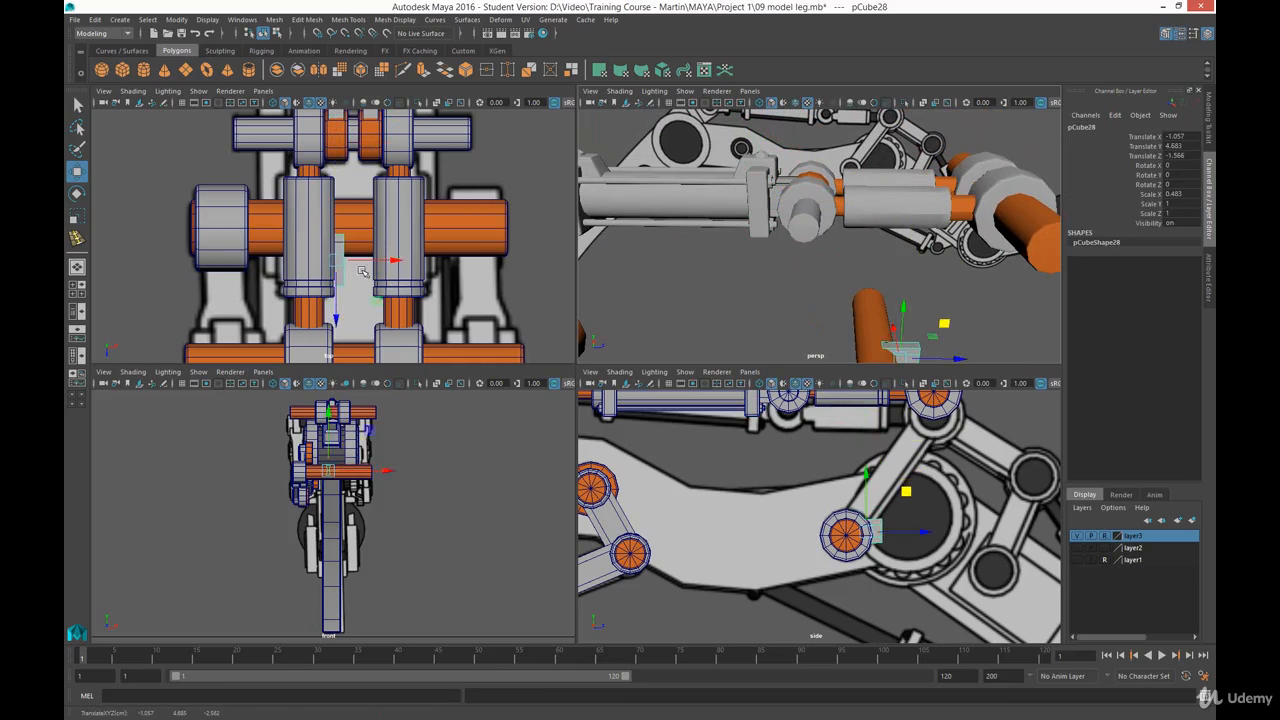
alt+middle_drag(349, 266, 413, 205)
drag(442, 240, 320, 262)
Widen the connector block along X to nearly the ring's width and center its vertices on the ring
right_drag(289, 221, 246, 223)
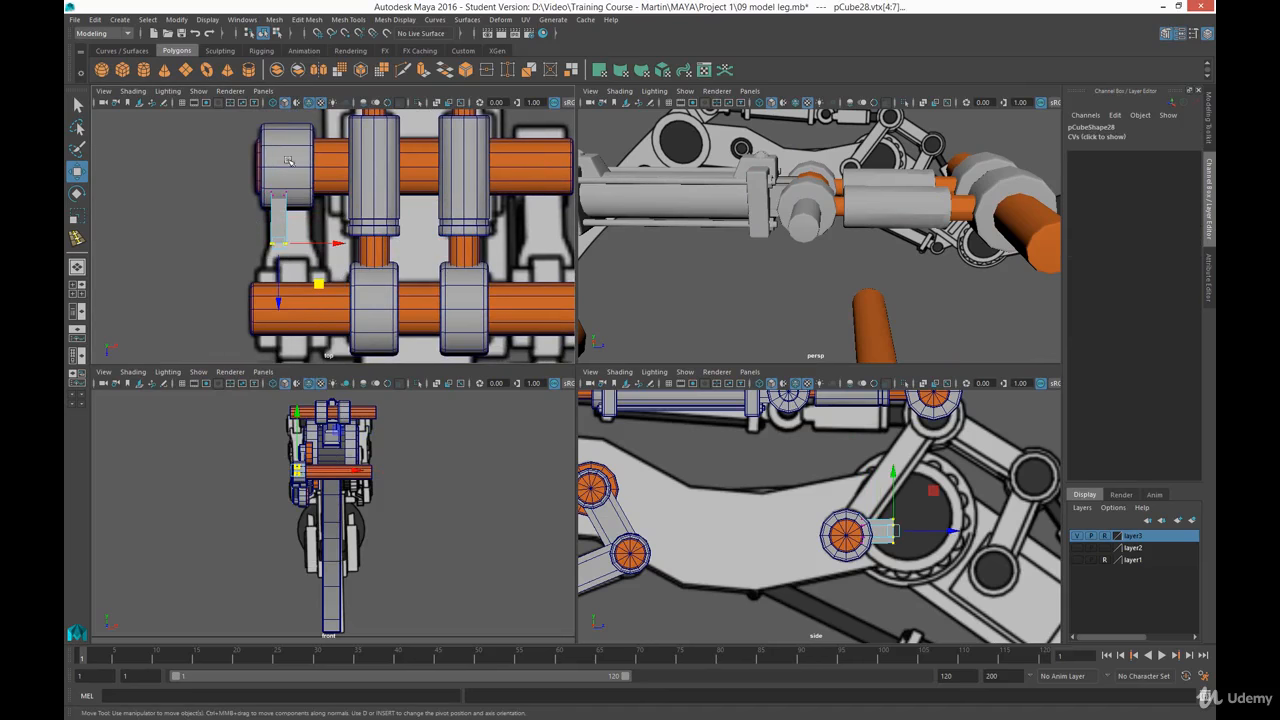
drag(288, 161, 282, 282)
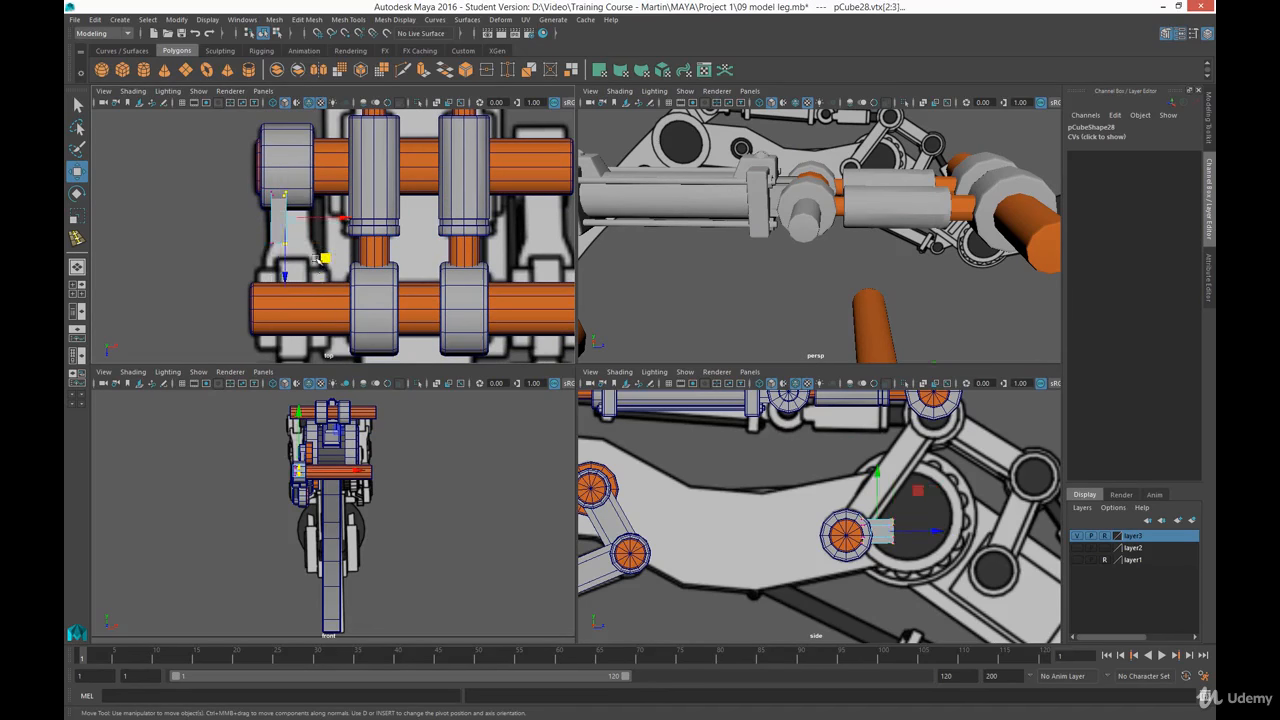
click(352, 219)
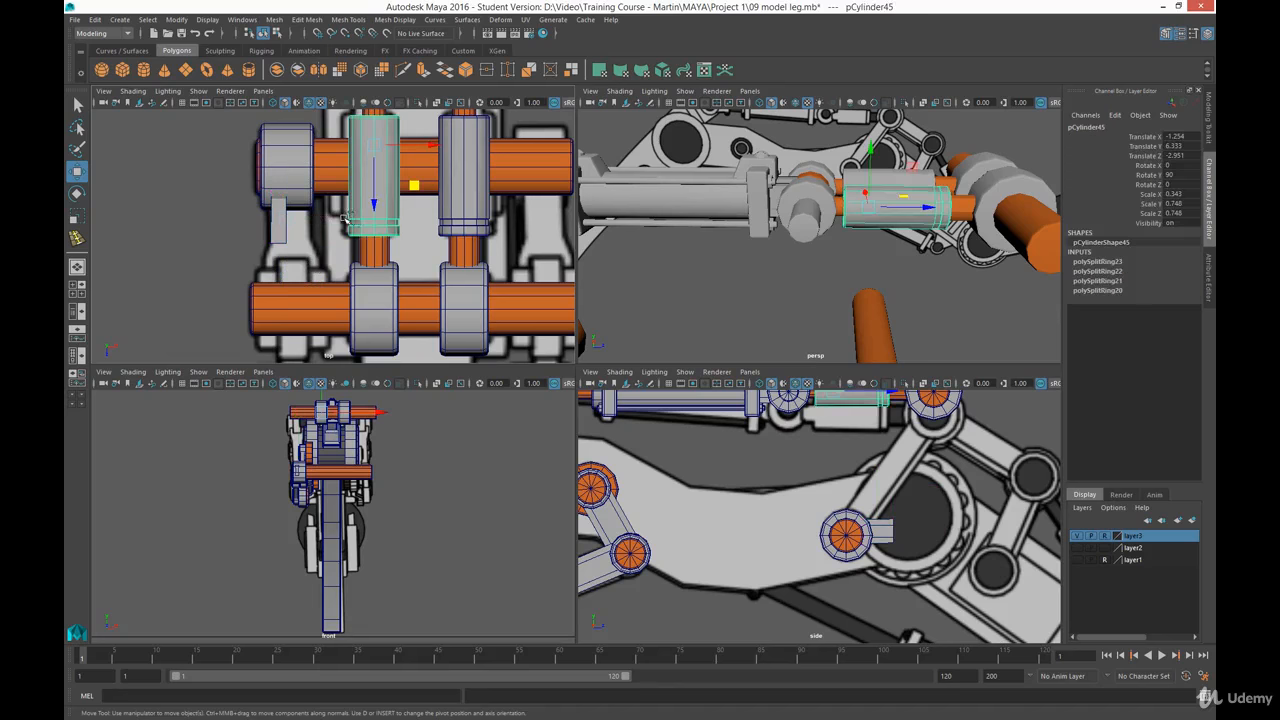
key(ctrl+z)
drag(328, 219, 348, 217)
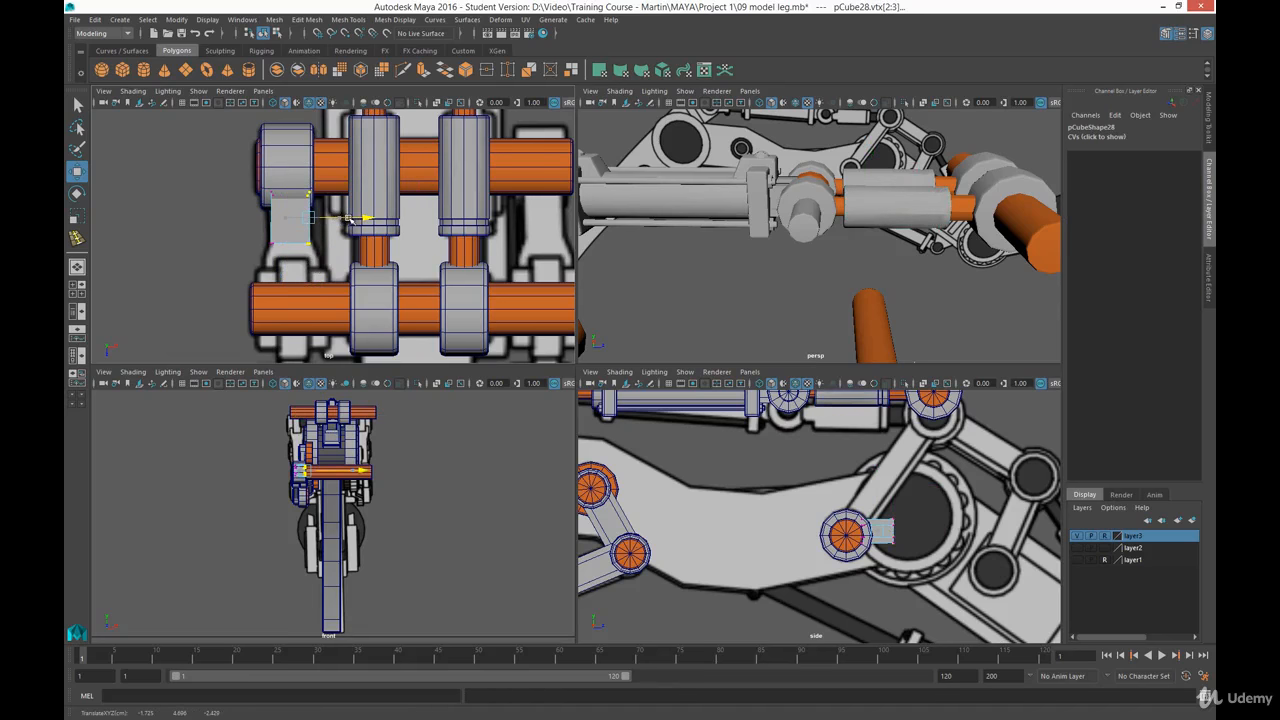
drag(240, 176, 318, 282)
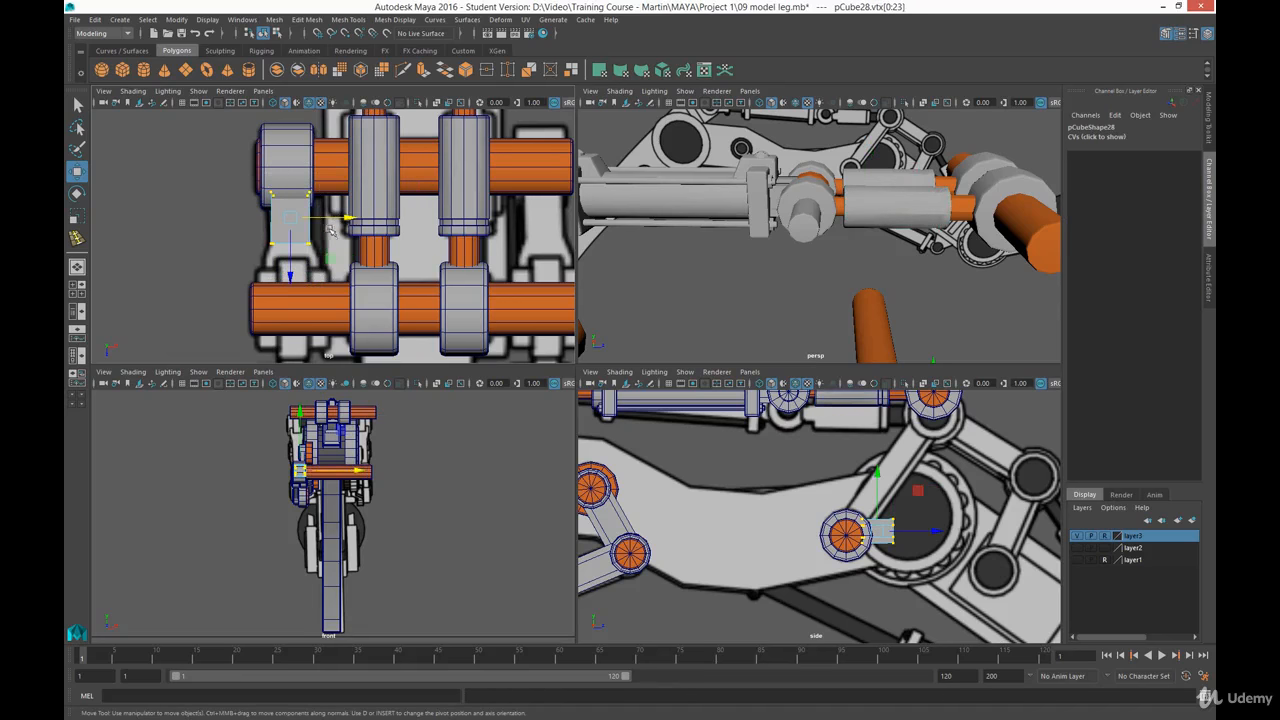
drag(322, 218, 324, 226)
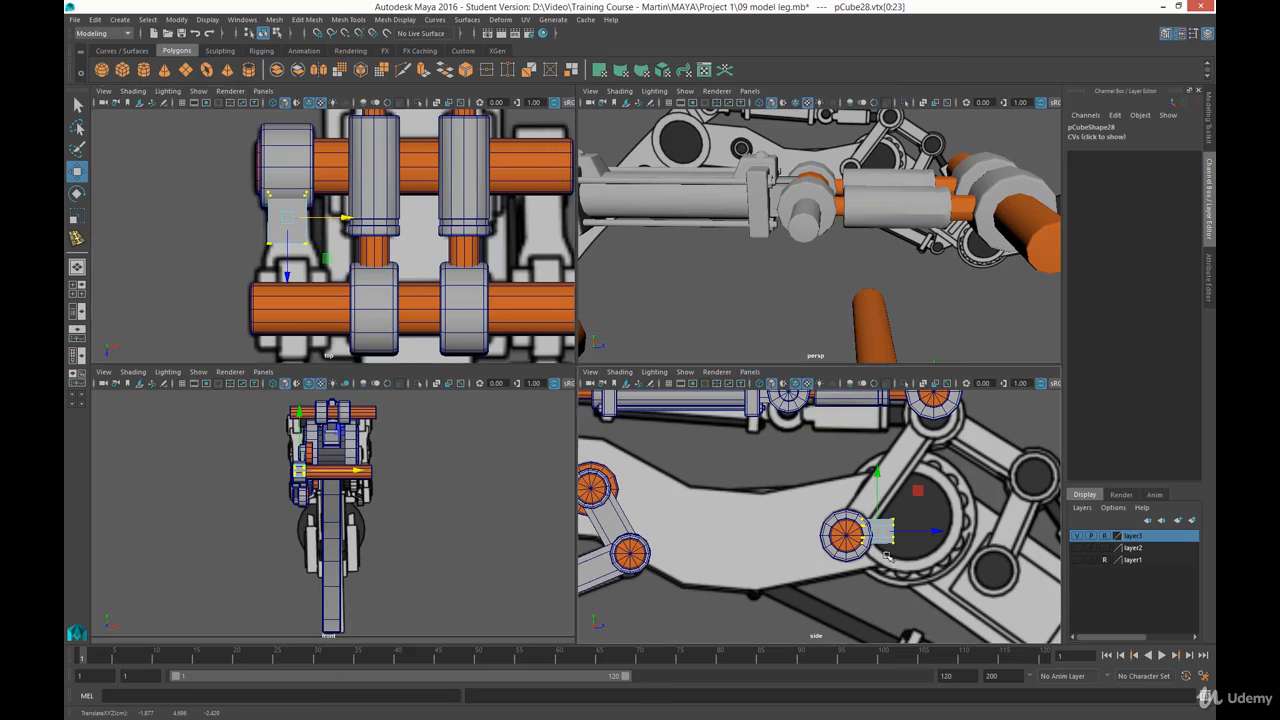
Lengthen the connector block in the side view by moving its free-end vertices along Z, away from the ring
alt+middle_drag(884, 548, 810, 550)
key(space)
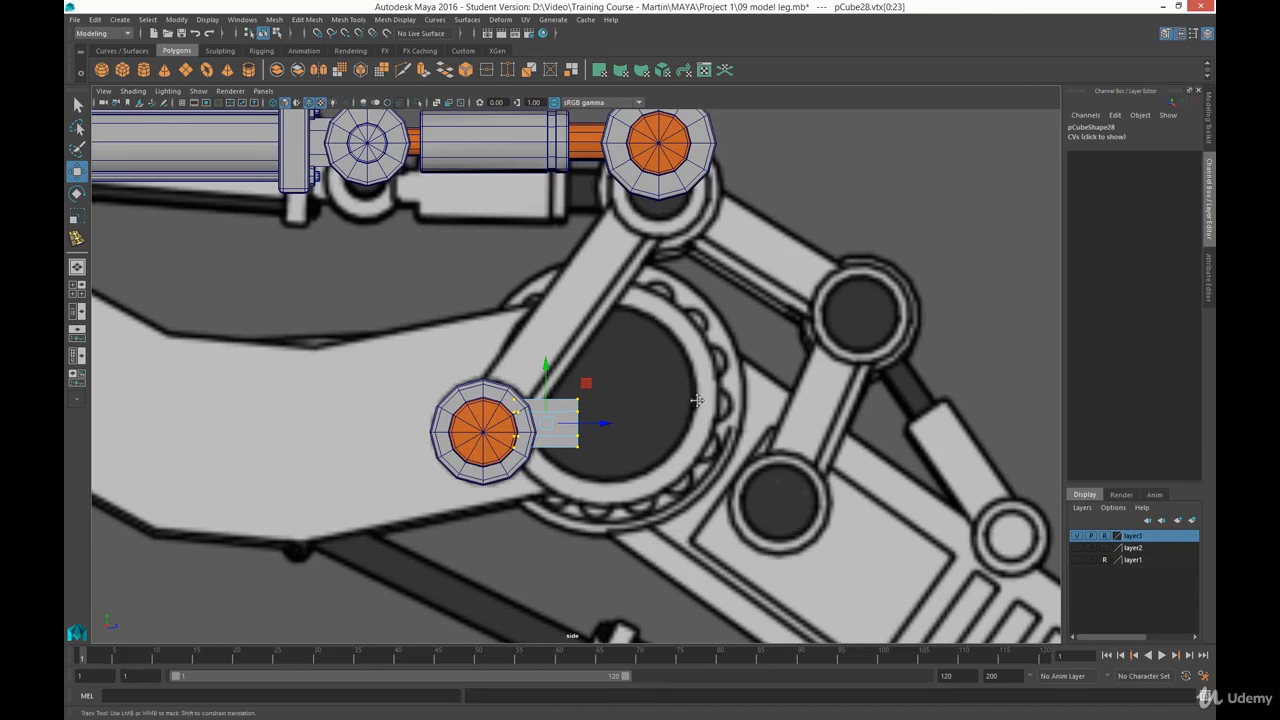
alt+middle_drag(698, 398, 720, 470)
drag(658, 432, 590, 570)
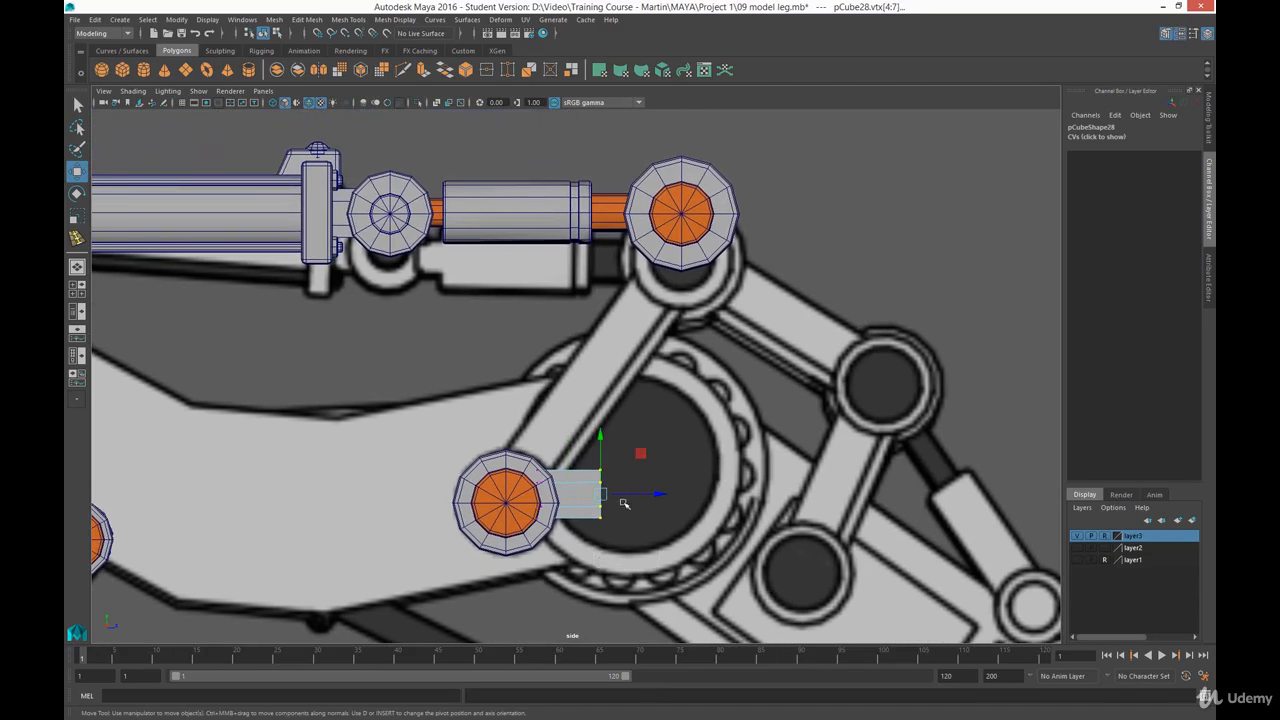
drag(682, 490, 748, 488)
drag(637, 443, 576, 546)
drag(625, 494, 793, 496)
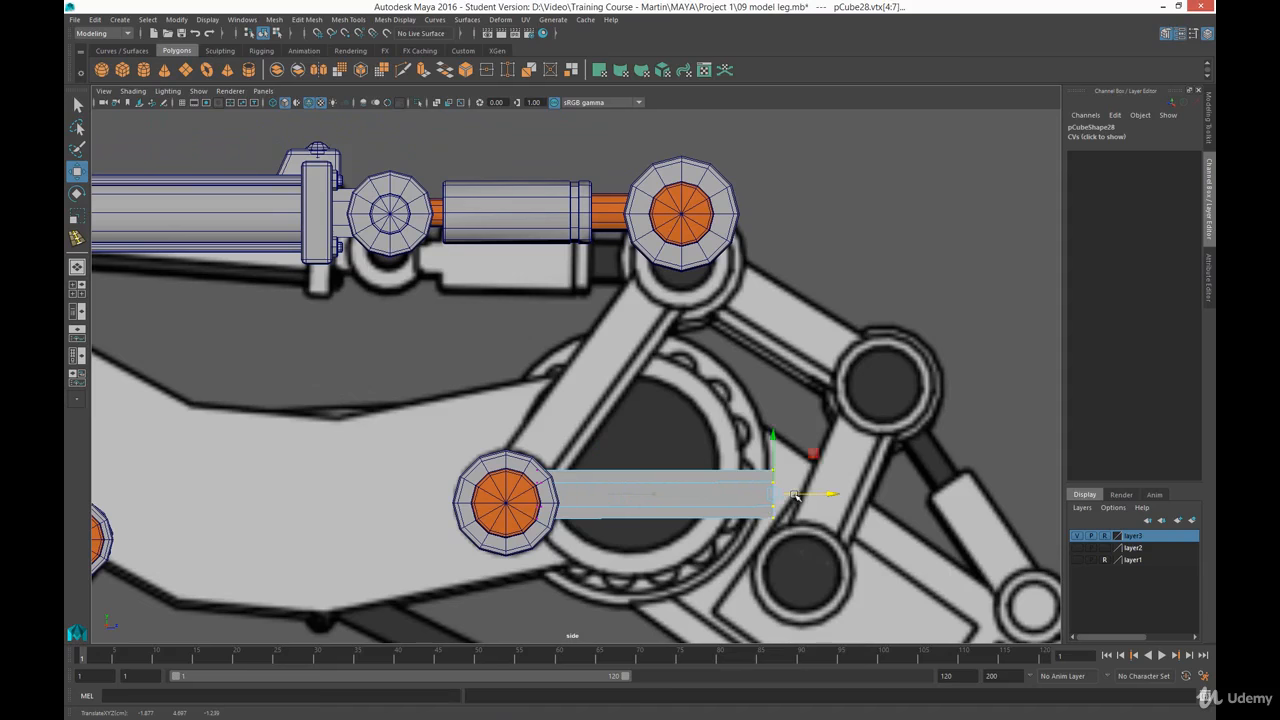
Turn on wireframe over the shaded model in the perspective view, framing the lengthened connector block
key(space)
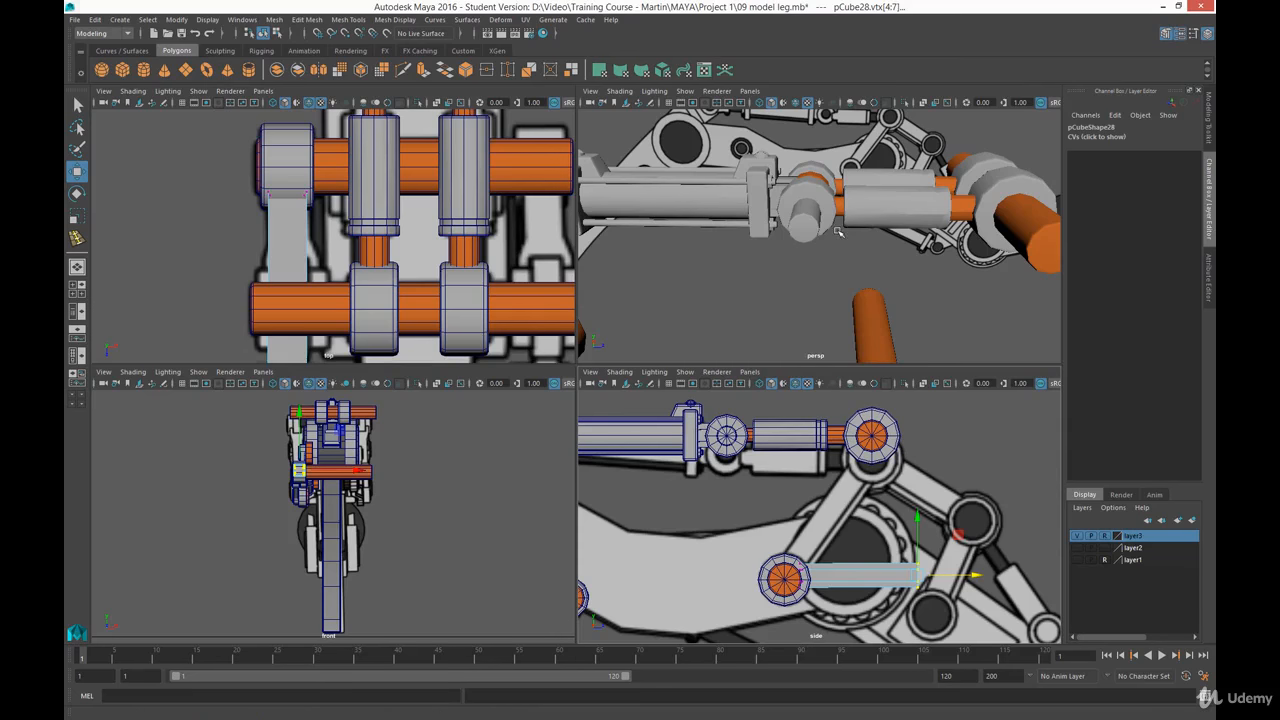
key(space)
alt+drag(740, 349, 560, 250)
scroll(527, 180, up, 3)
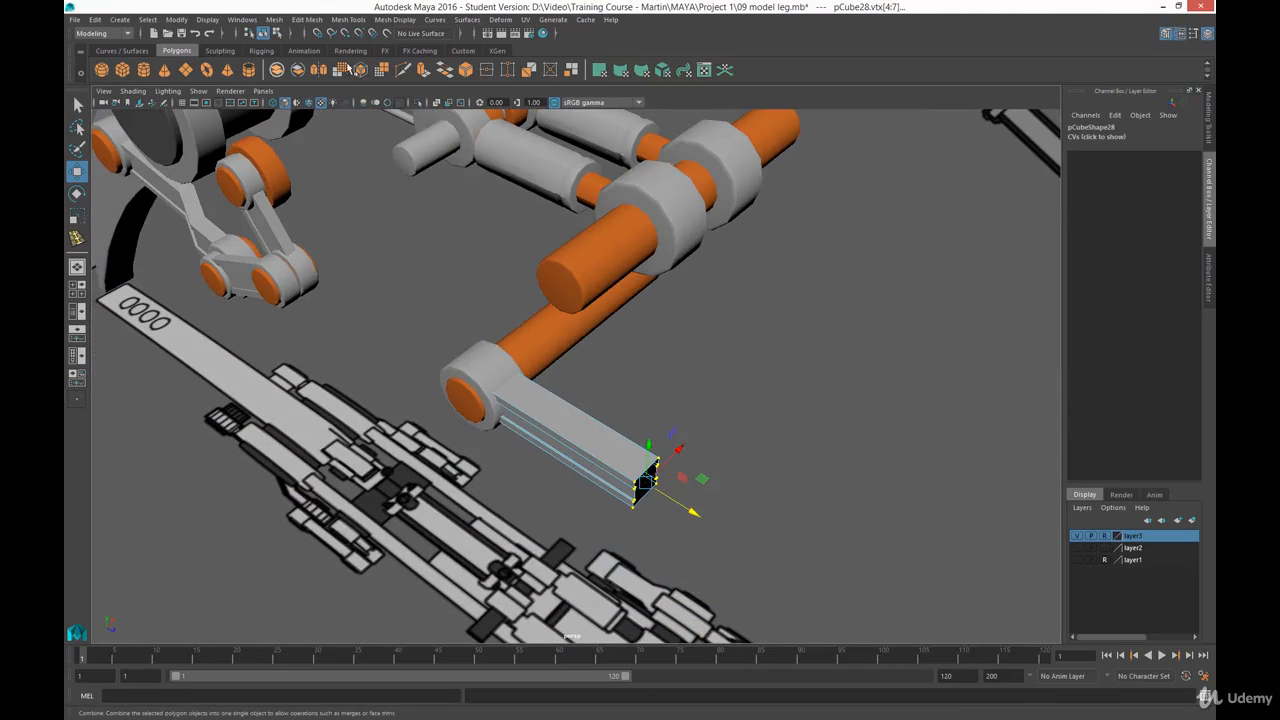
click(320, 102)
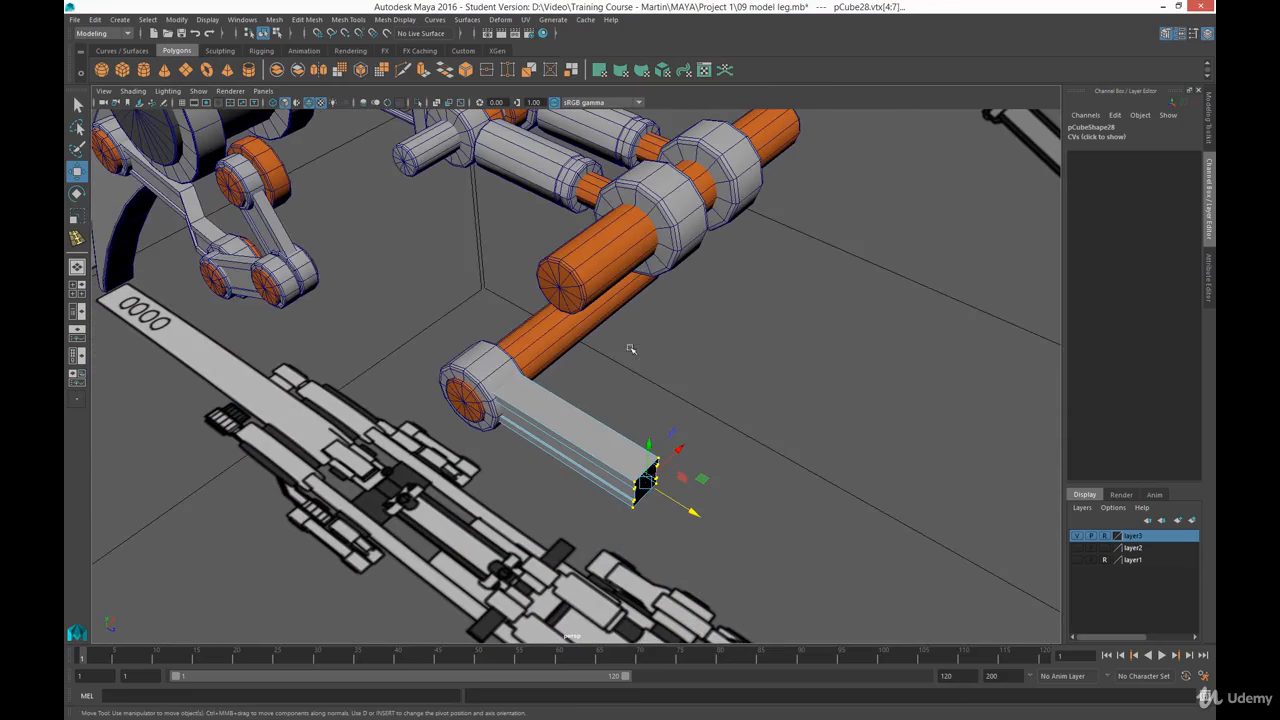
scroll(663, 423, up, 3)
alt+drag(654, 488, 643, 471)
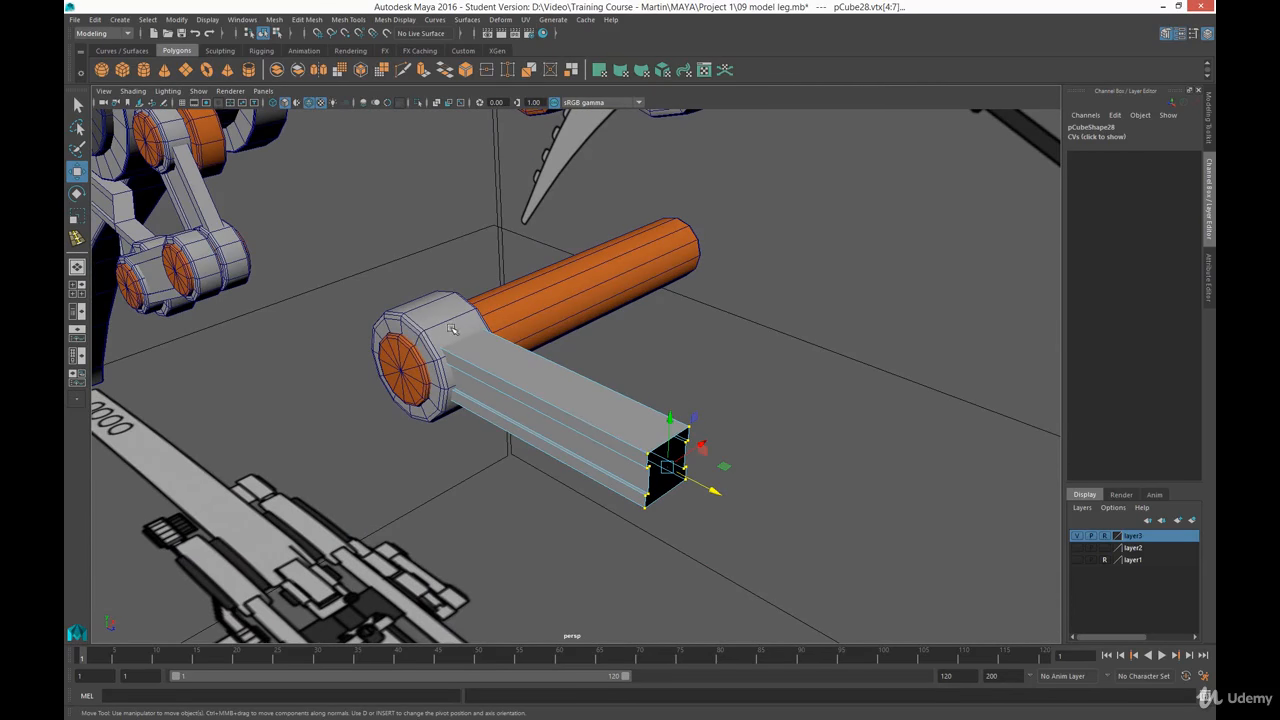
Clear the vertex selection, open the Modeling Toolkit and select the connector block's eight edges that run across its width
alt+drag(608, 376, 350, 404)
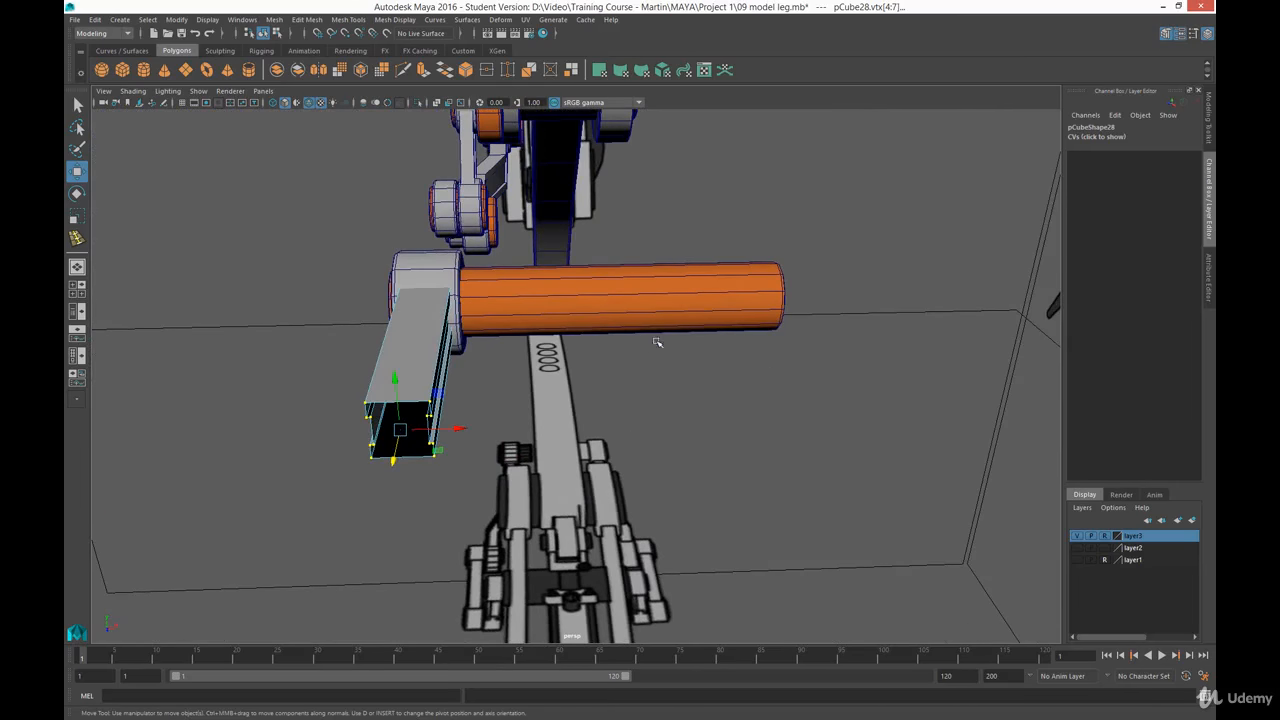
alt+drag(567, 352, 626, 414)
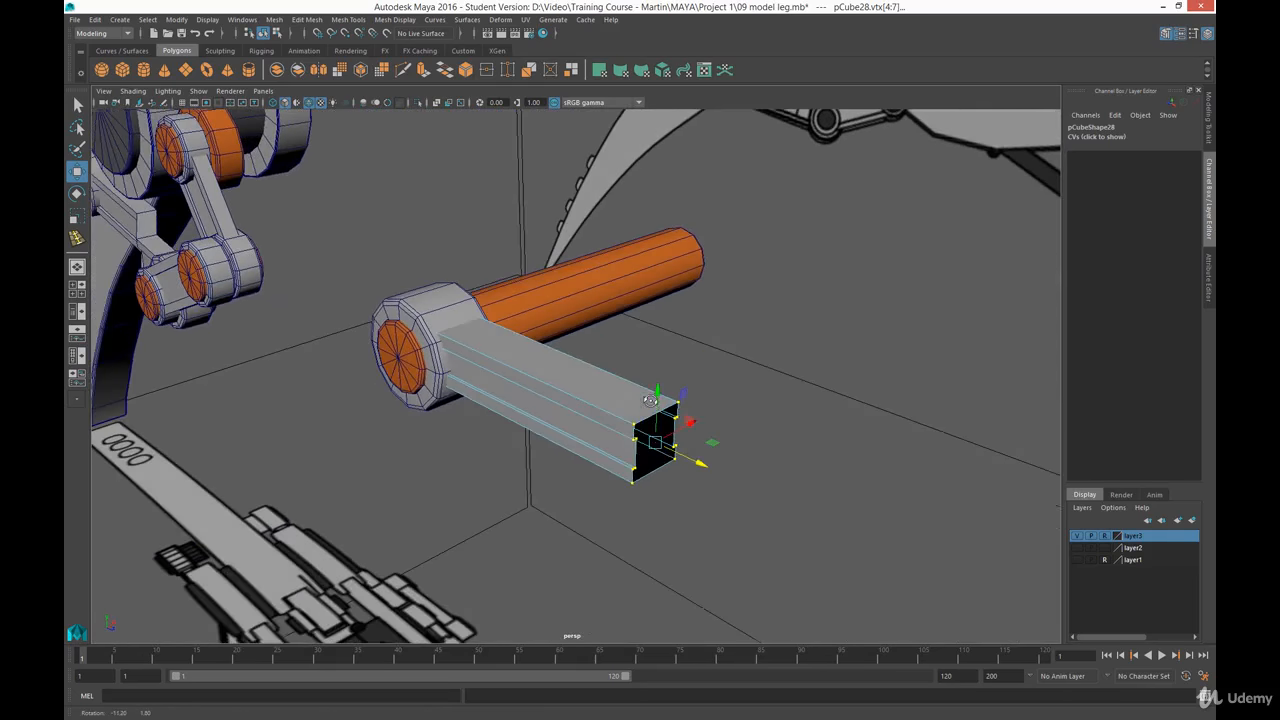
alt+right_drag(626, 414, 638, 424)
mouse_move(638, 424)
alt+mouse_down()
mouse_move(580, 363)
mouse_move(580, 443)
mouse_move(517, 441)
mouse_move(629, 426)
mouse_move(634, 440)
alt+mouse_up()
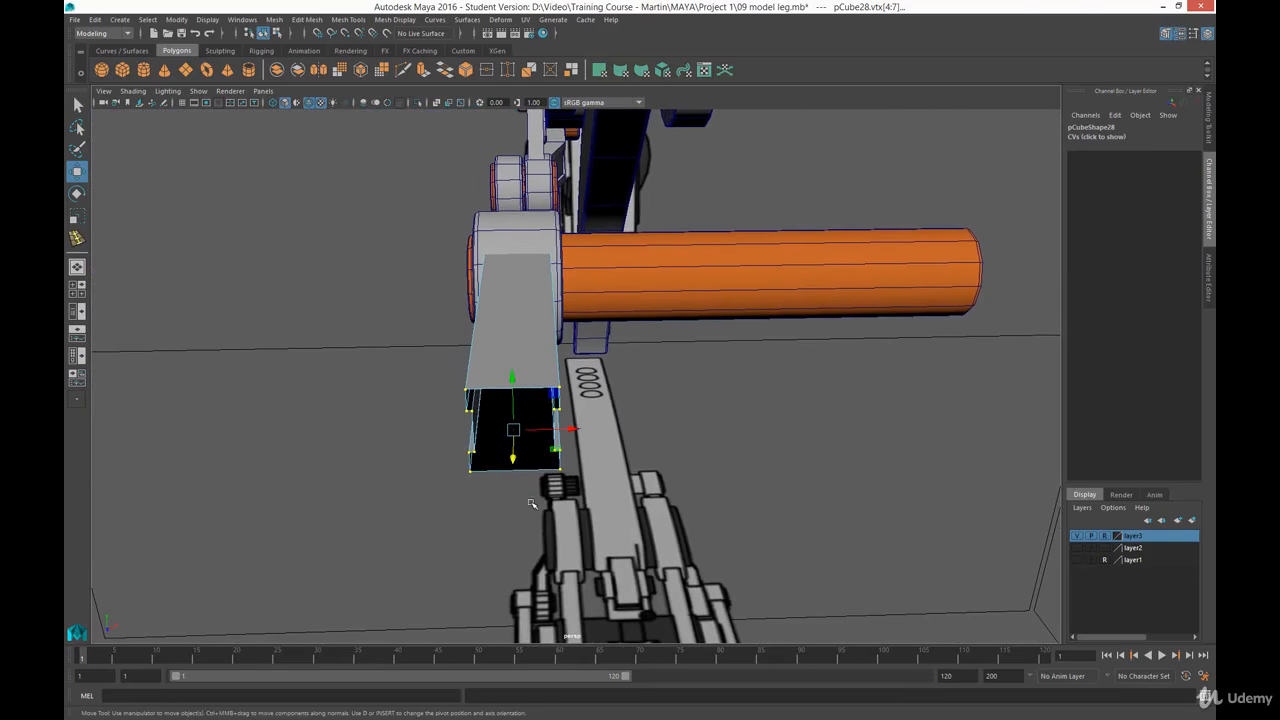
click(531, 503)
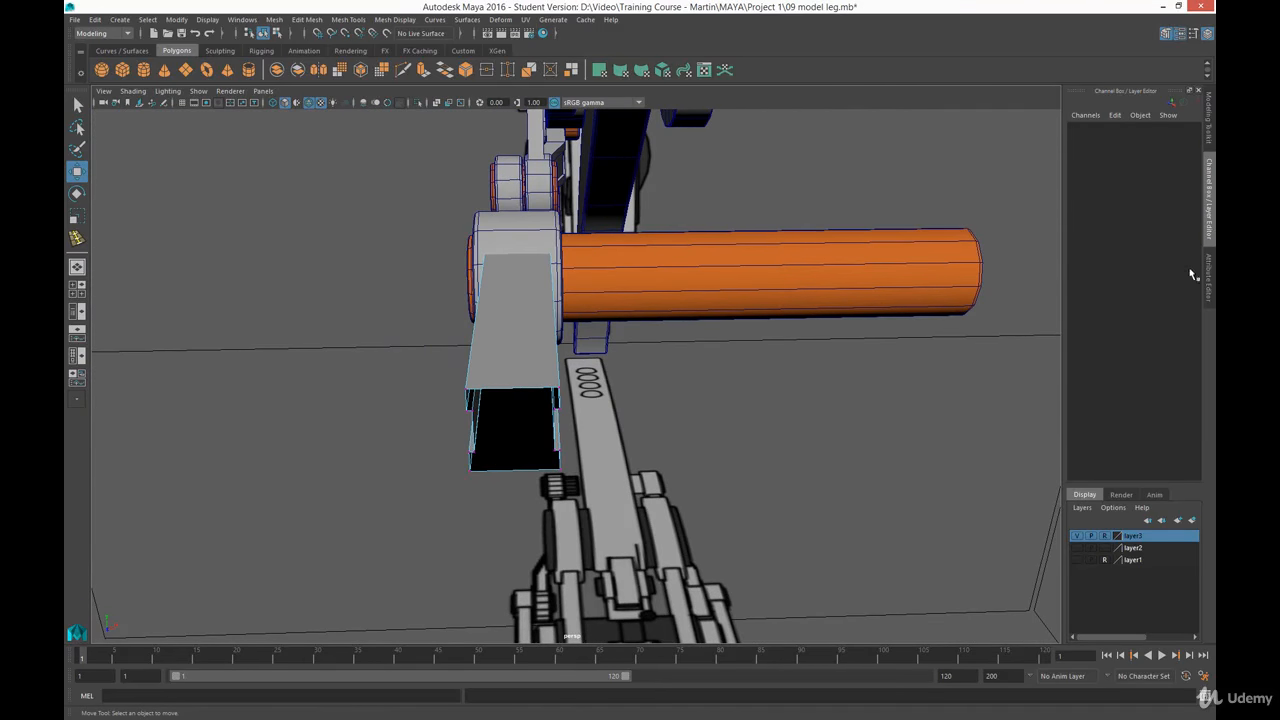
click(1210, 123)
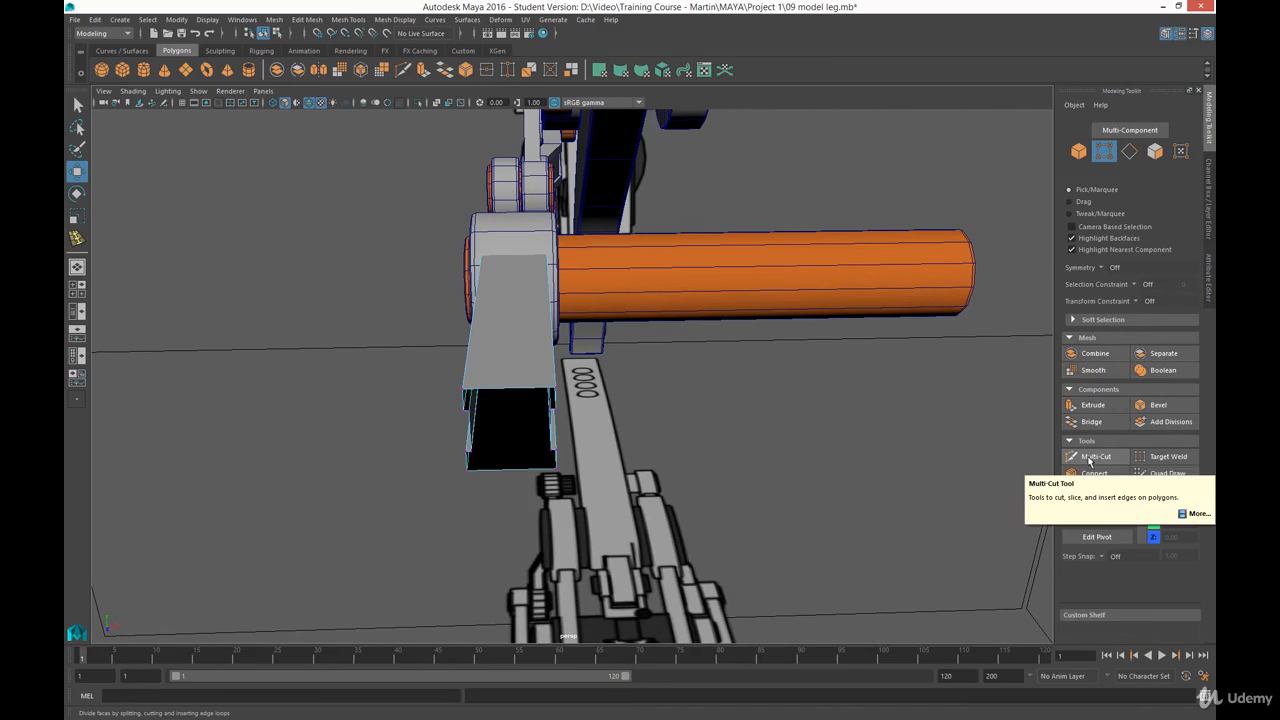
right_drag(513, 391, 514, 344)
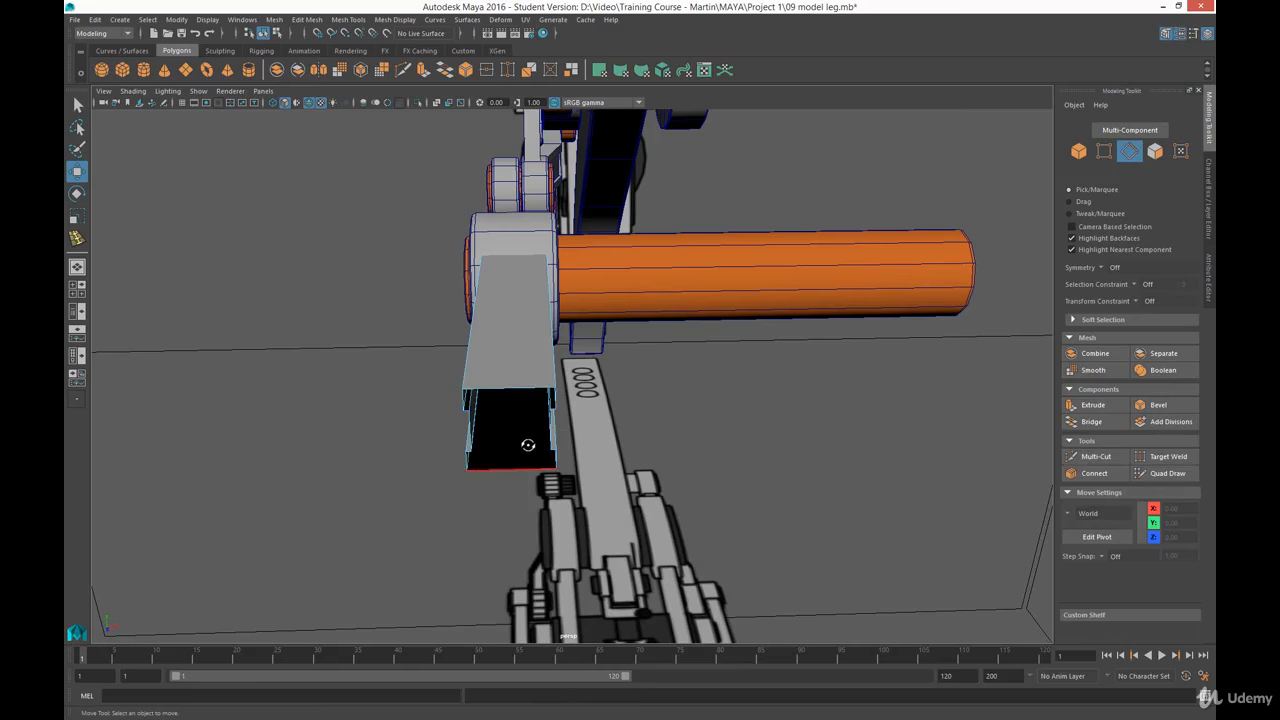
alt+drag(529, 446, 529, 434)
drag(512, 197, 513, 327)
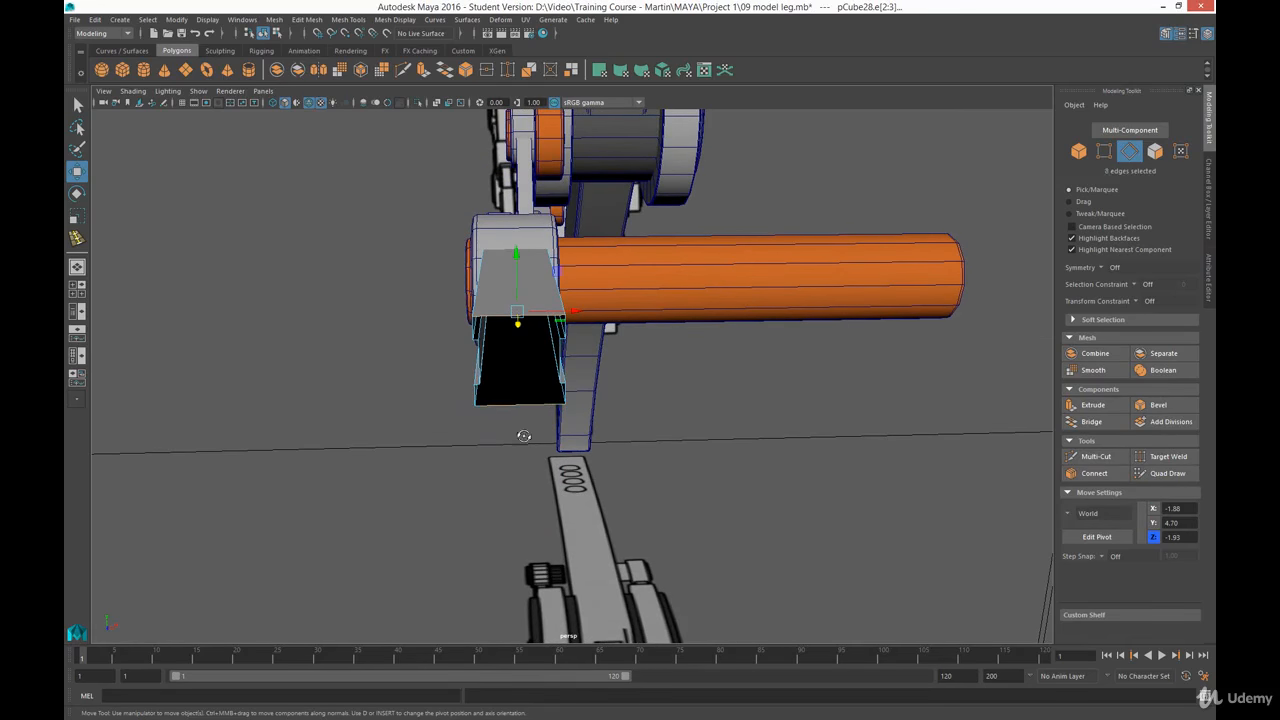
mouse_move(520, 437)
alt+mouse_down()
mouse_move(645, 431)
mouse_move(515, 430)
alt+mouse_up()
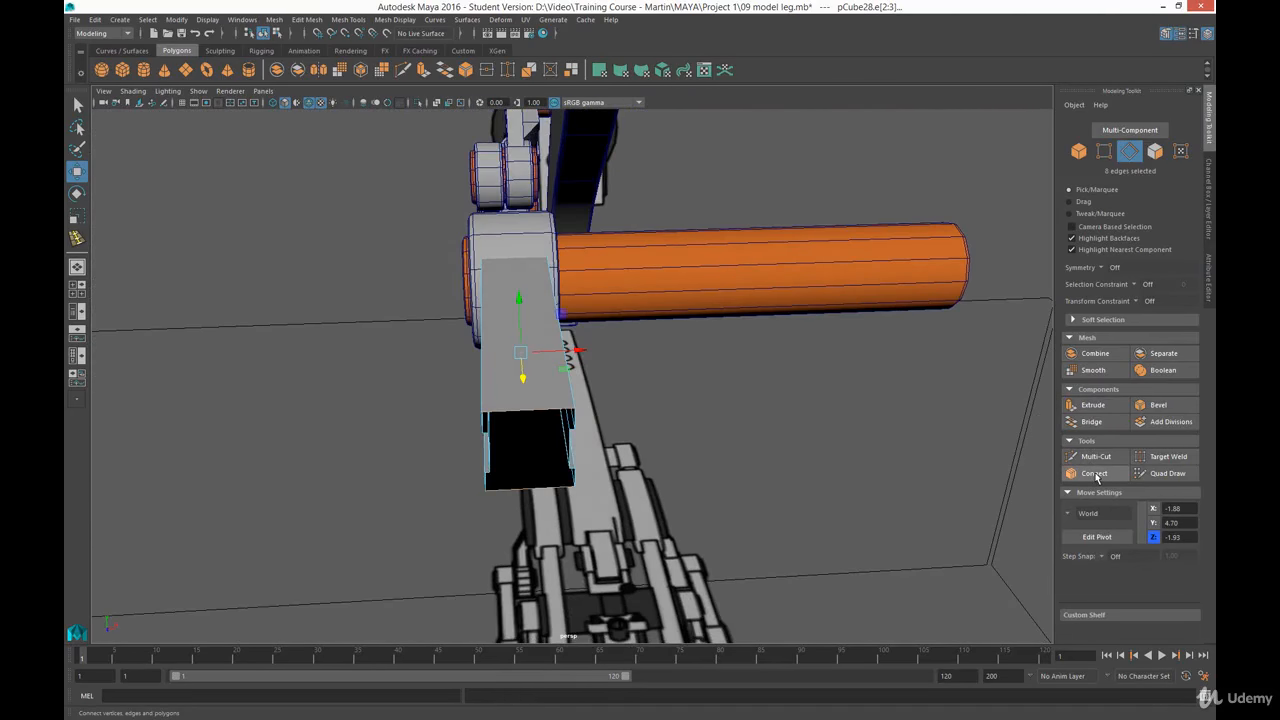
Connect the selected edges with 2 segments and a pinch of 0.75, adding lengthwise edges along the connector block
click(1094, 474)
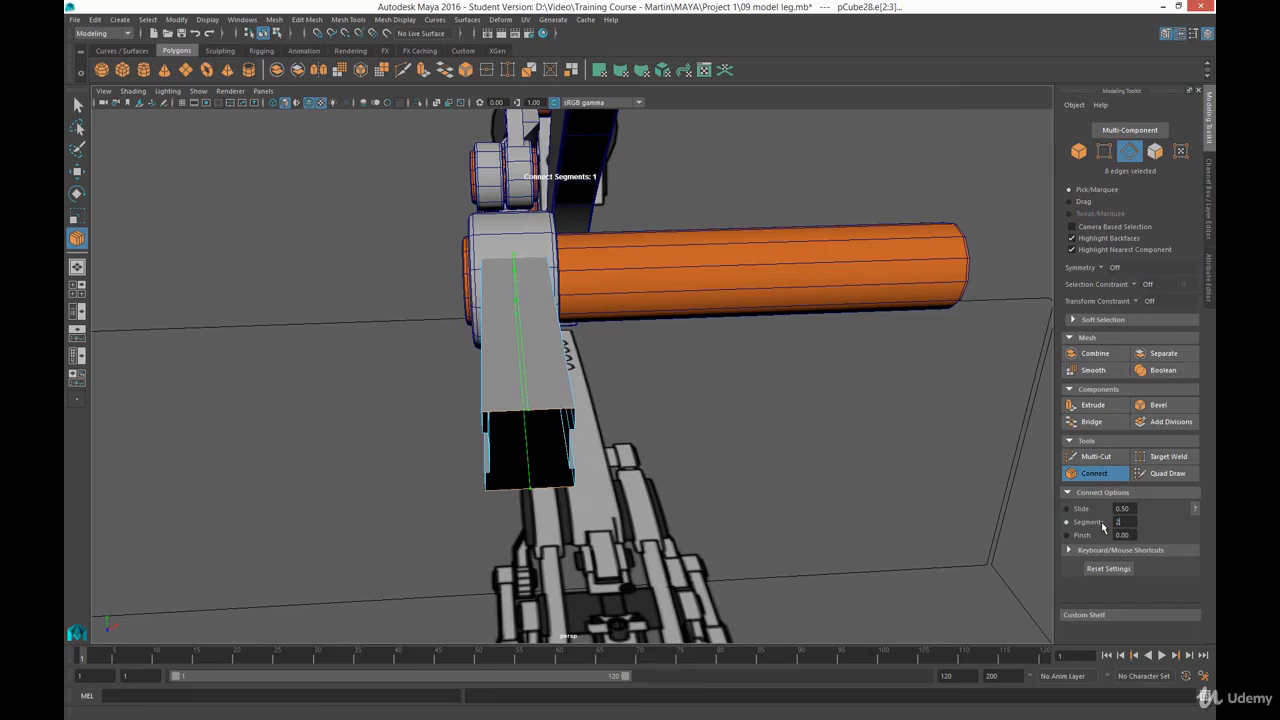
key(Return)
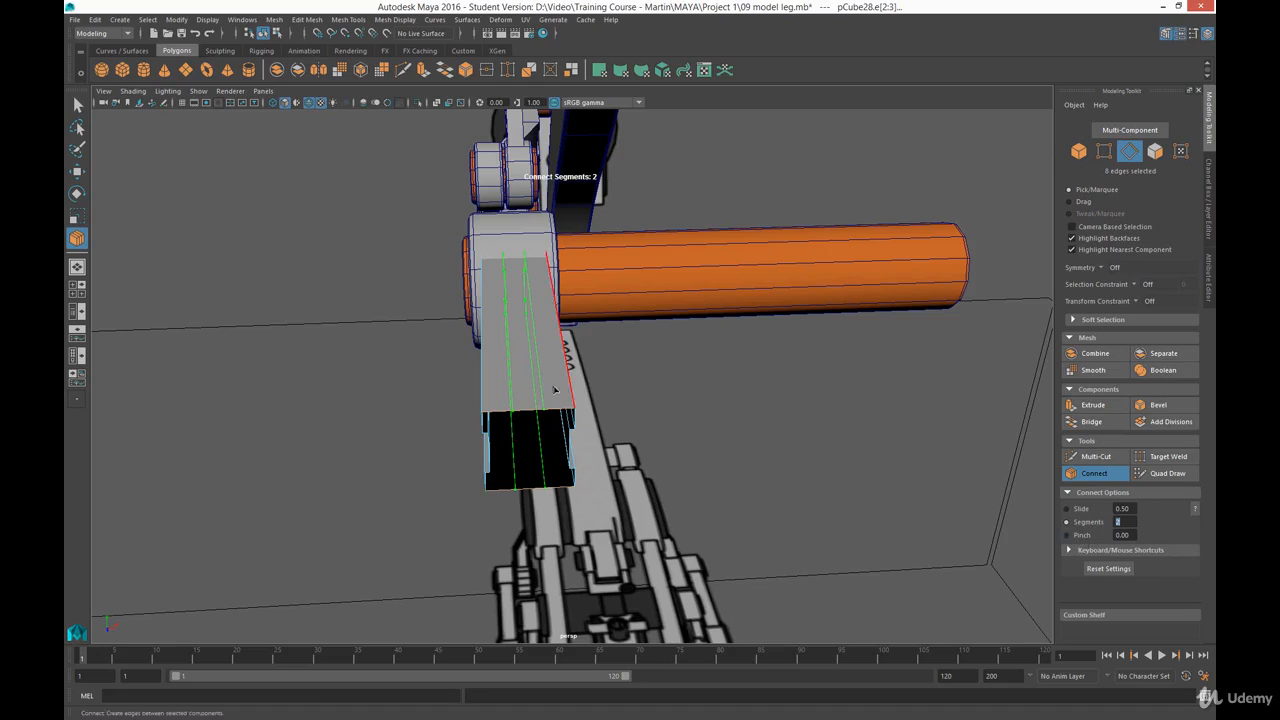
click(1068, 509)
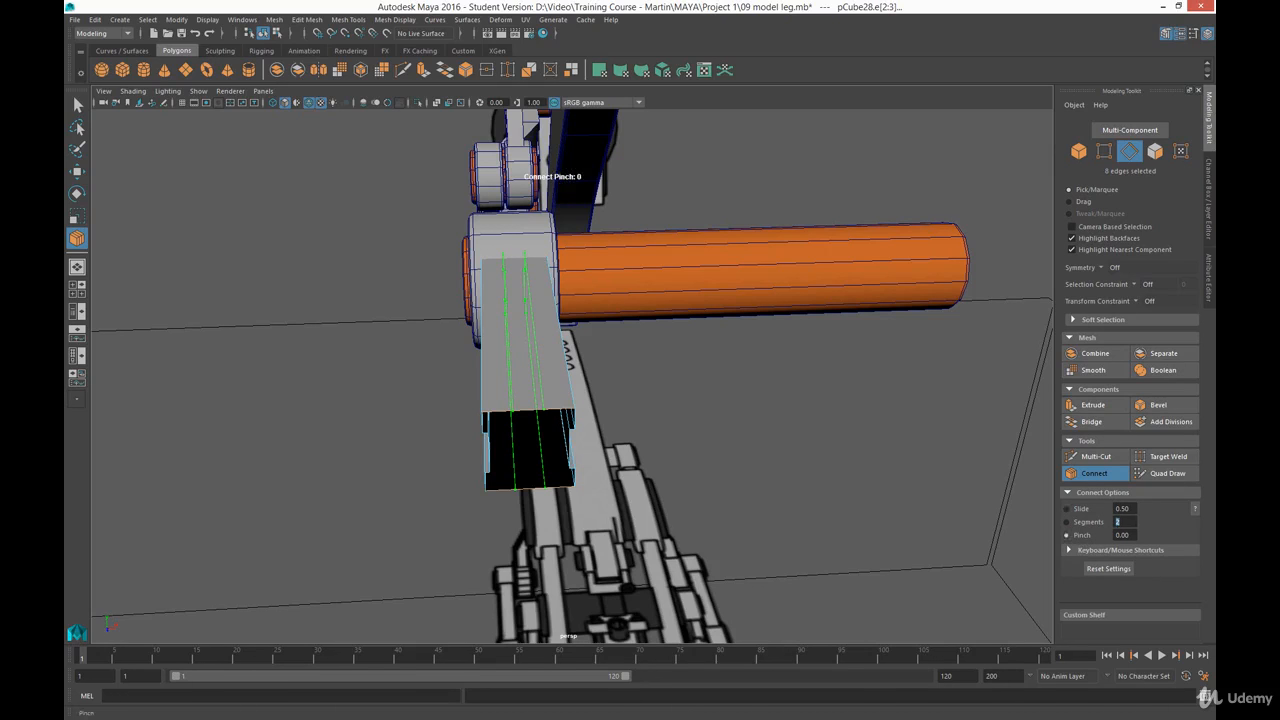
key(Tab)
text(1)
key(Return)
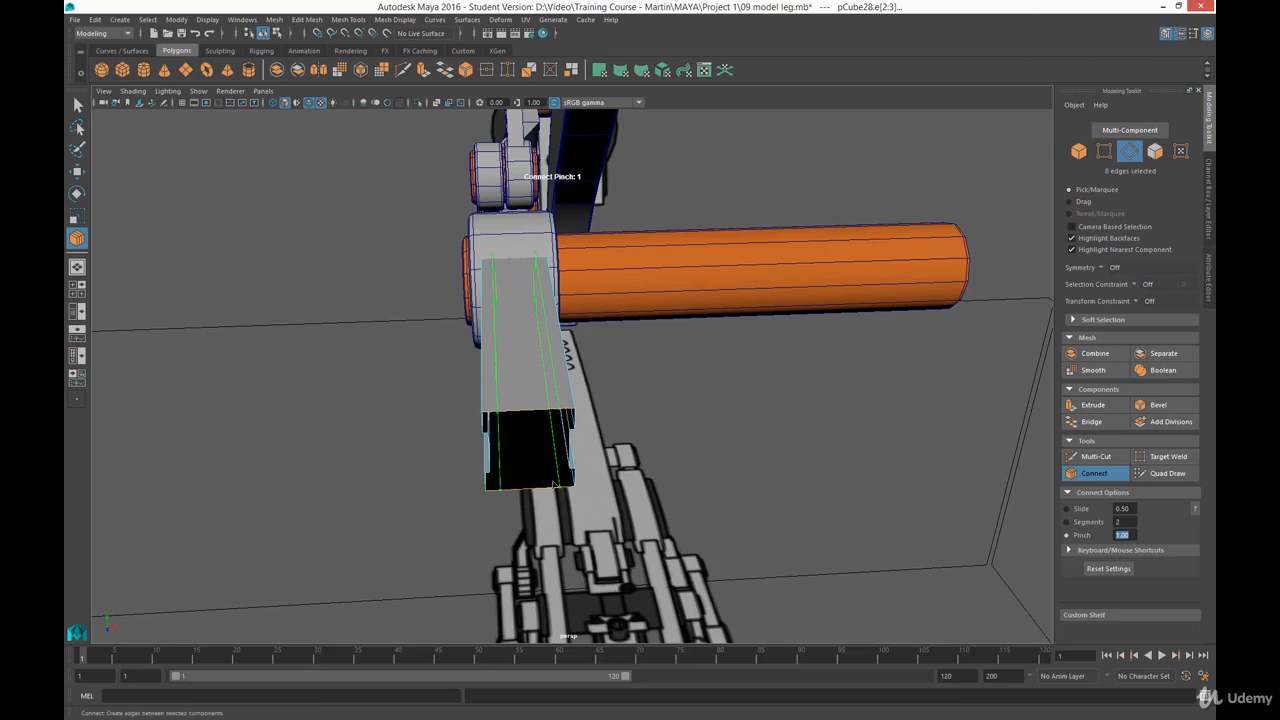
alt+drag(534, 435, 630, 508)
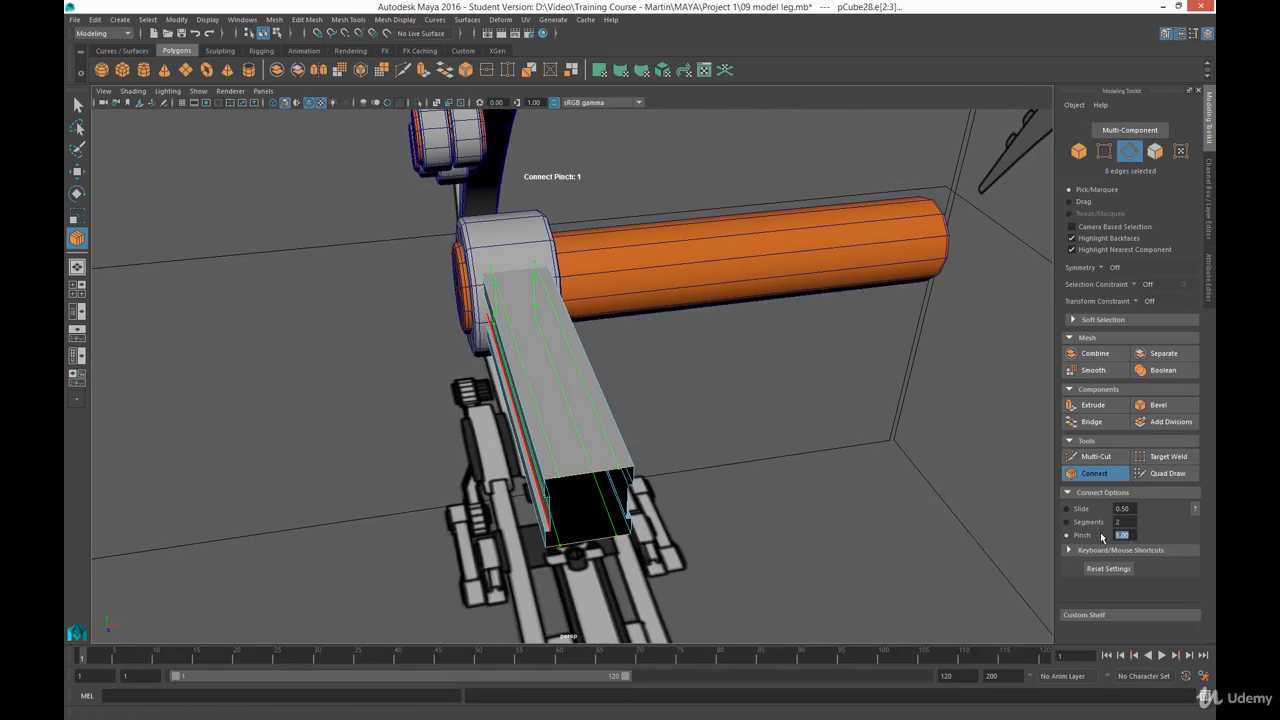
key(Return)
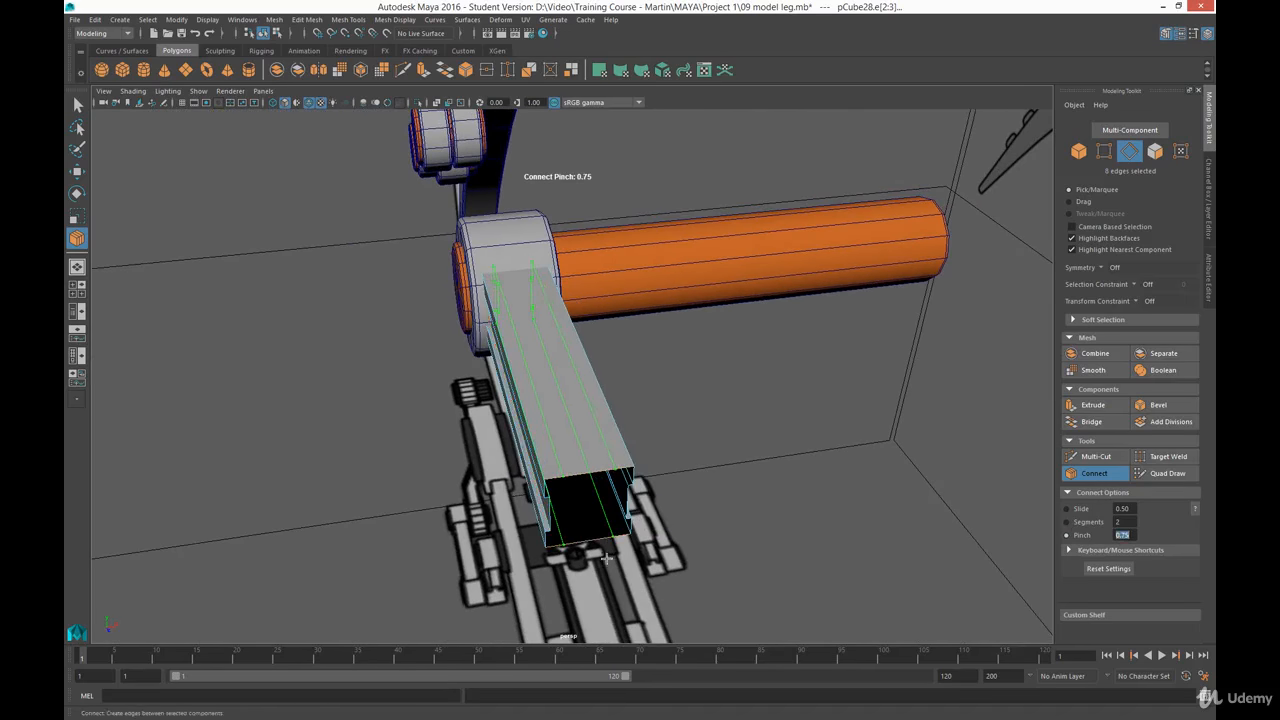
alt+drag(610, 555, 803, 459)
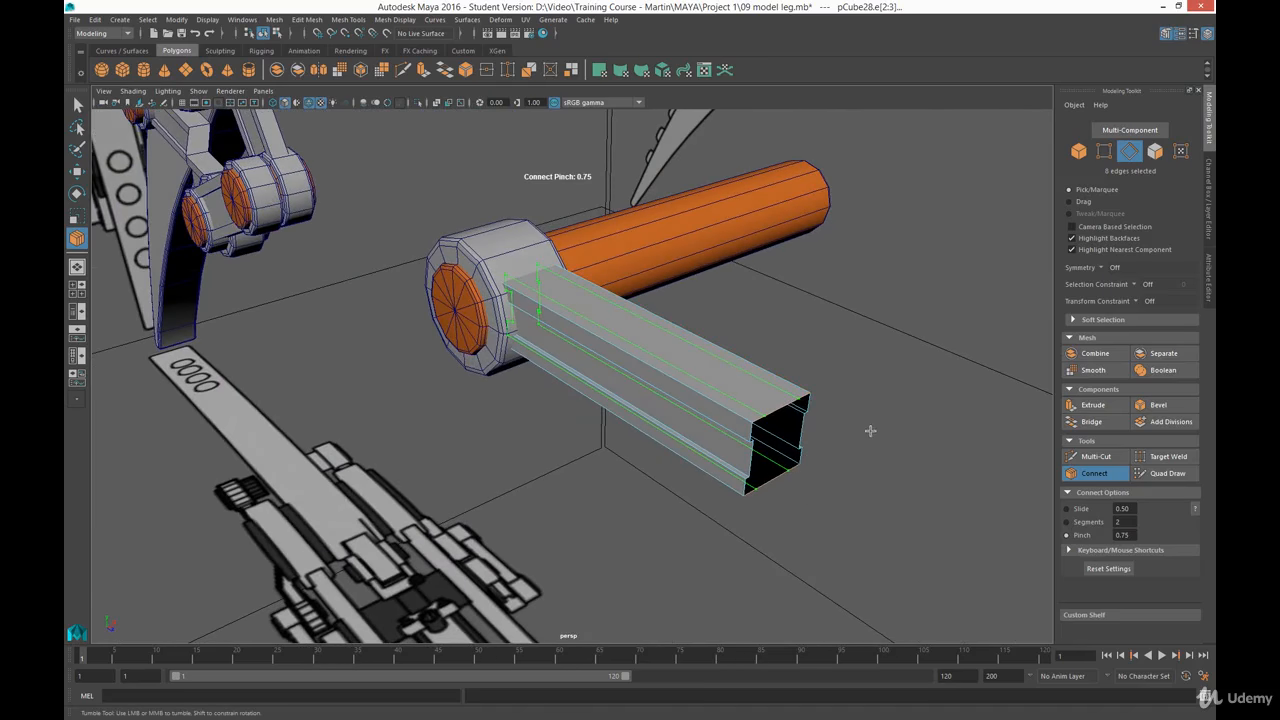
click(1090, 473)
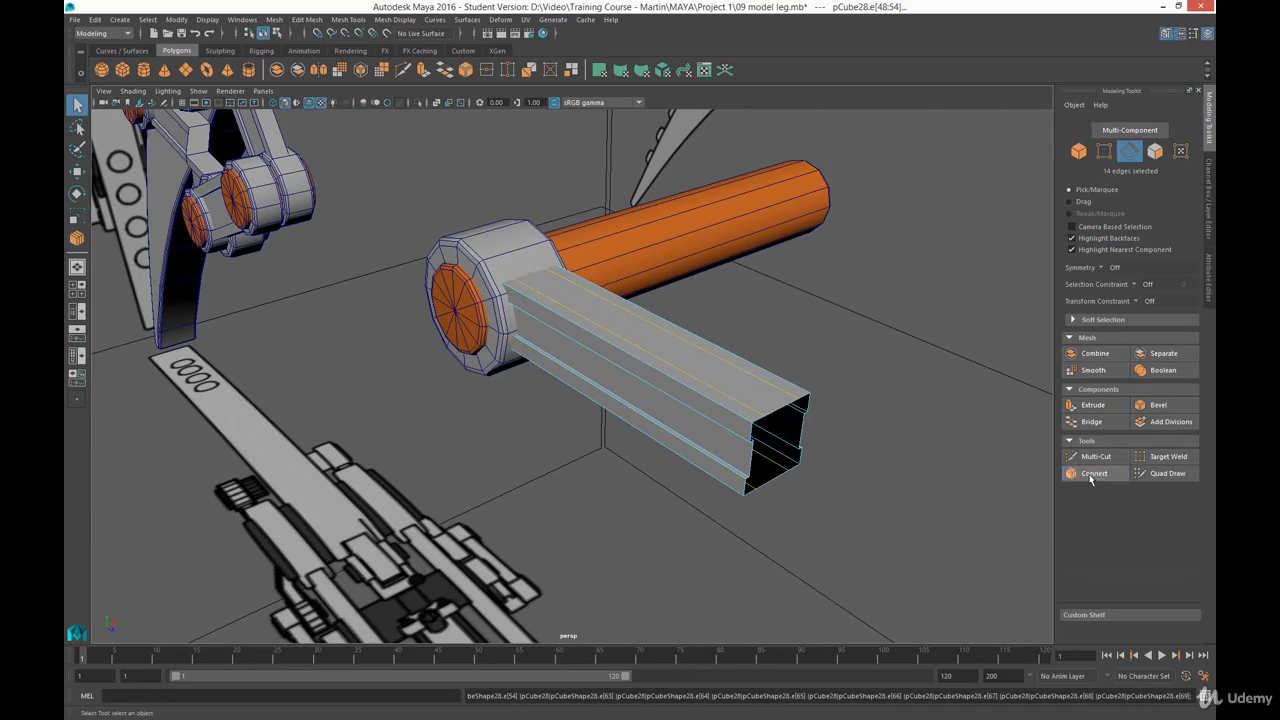
Try to close the connector block's open end with Fill Hole, undo it, and try again in face mode
alt+drag(691, 371, 670, 473)
alt+middle_drag(671, 473, 670, 476)
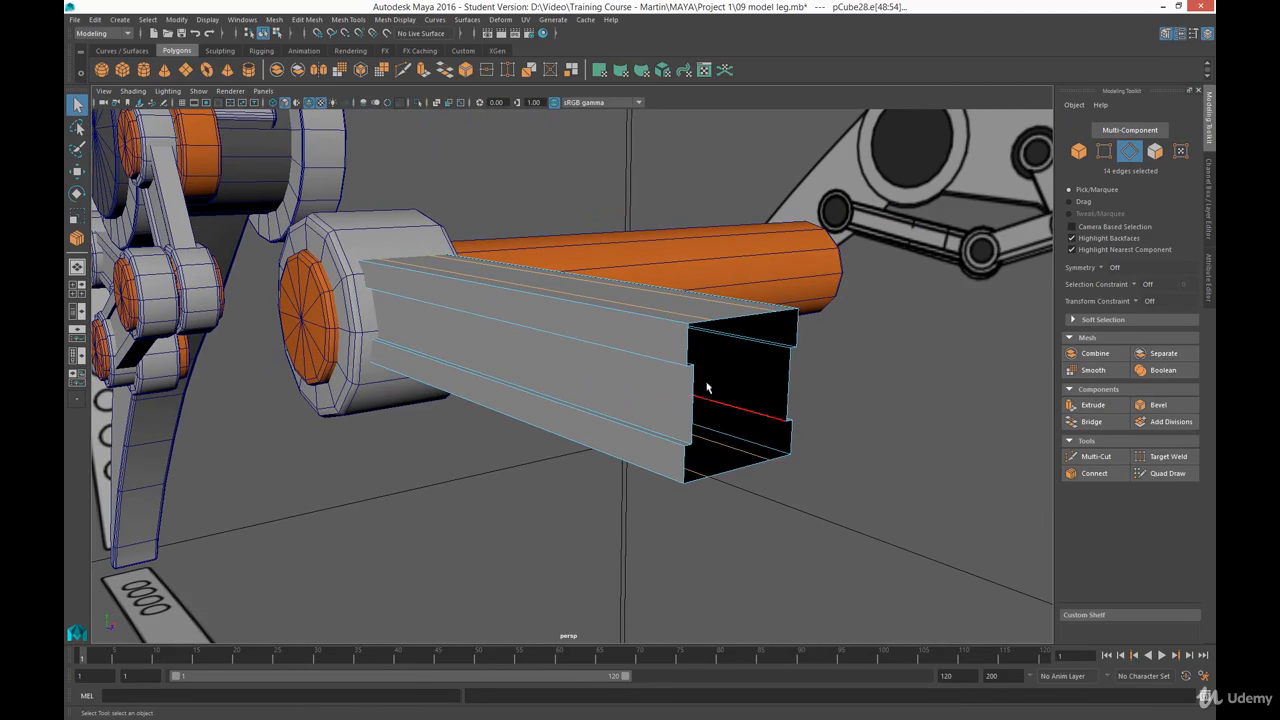
right_drag(744, 389, 746, 407)
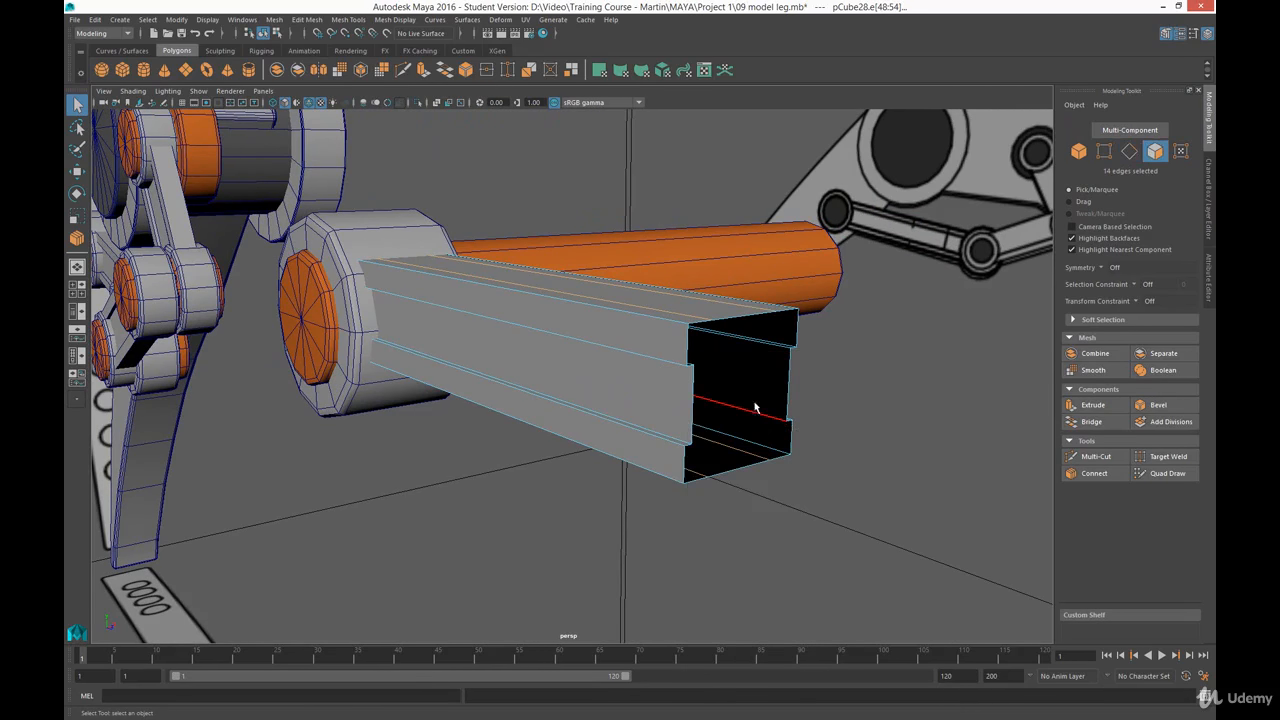
alt+drag(798, 327, 829, 422)
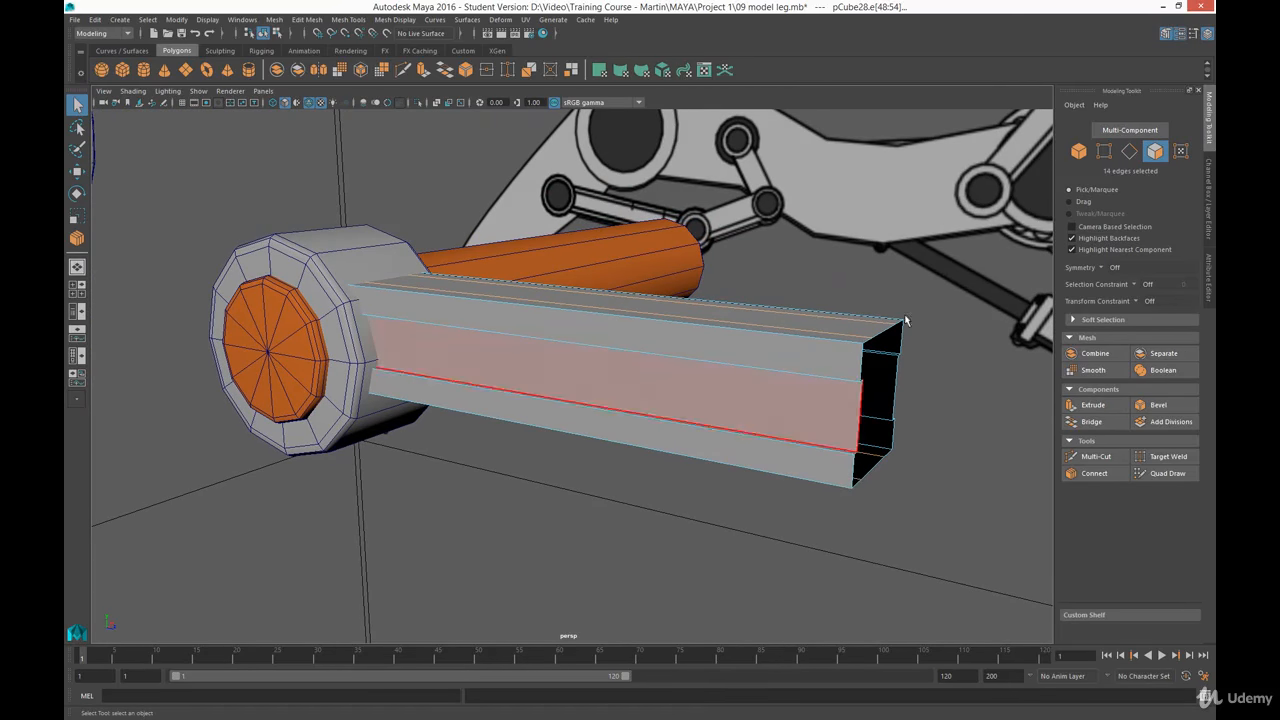
key(ctrl+z)
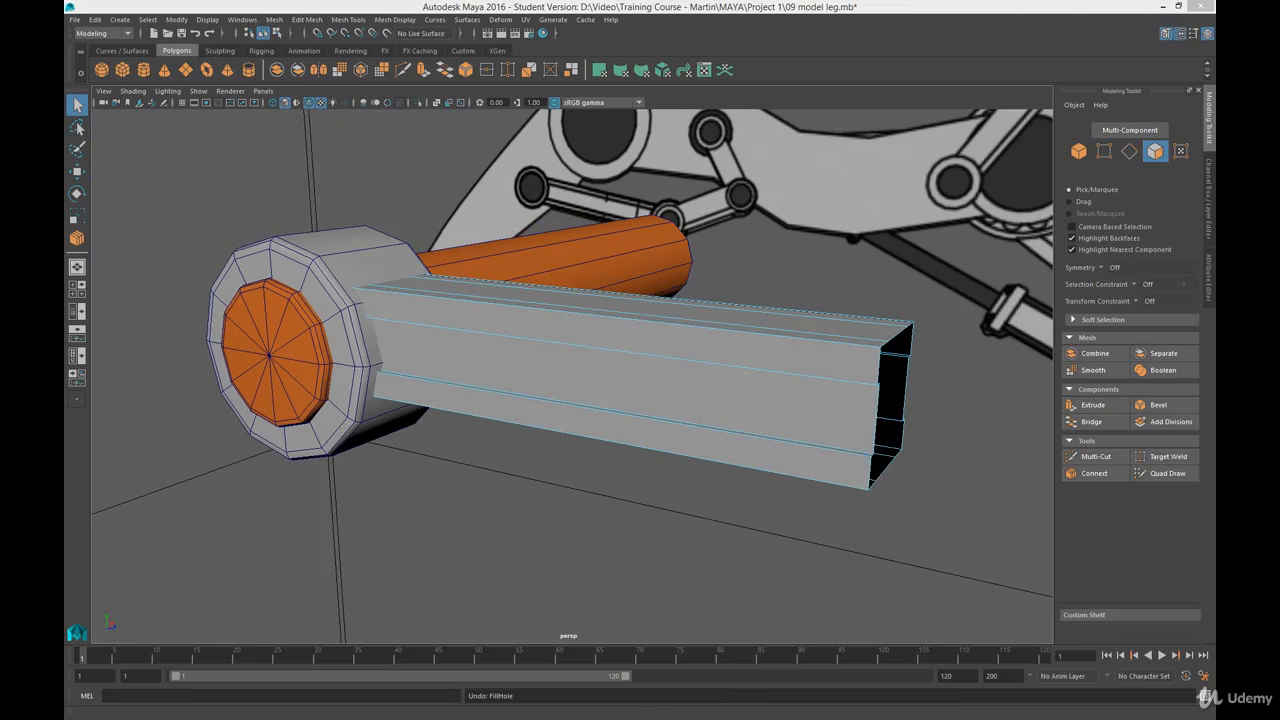
alt+drag(764, 370, 723, 355)
right_drag(569, 340, 569, 371)
alt+drag(572, 367, 577, 374)
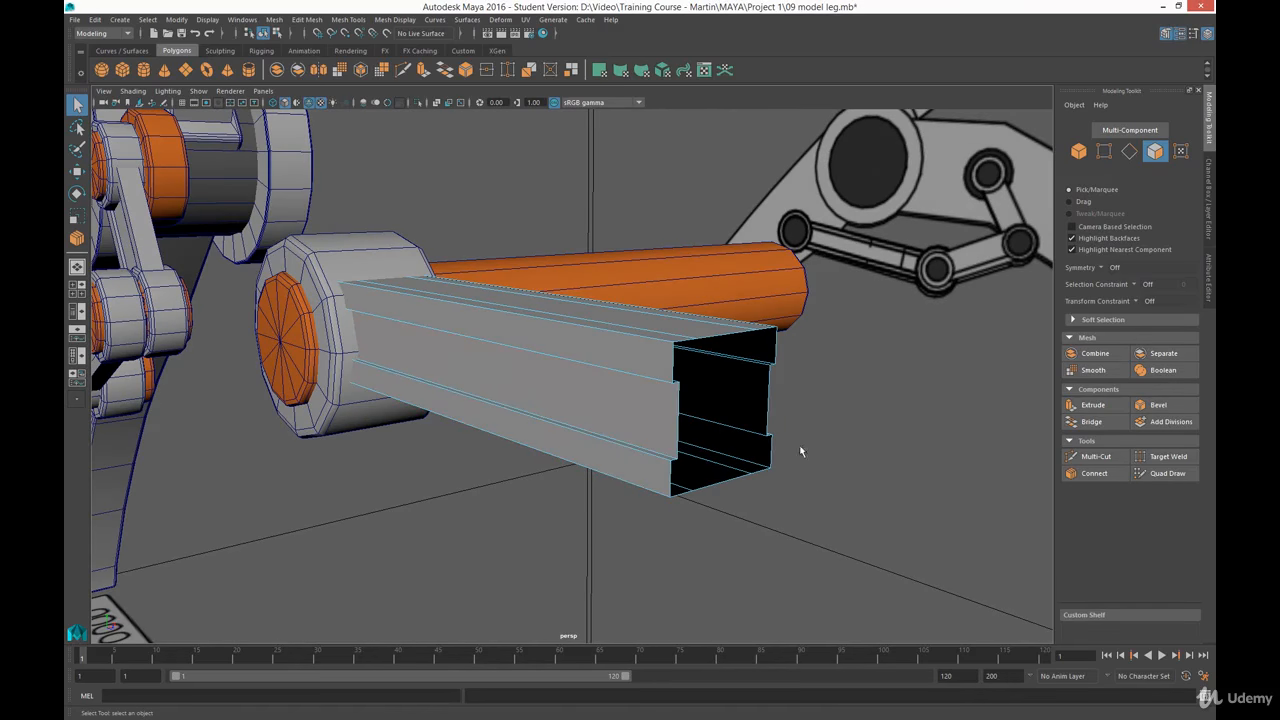
click(274, 20)
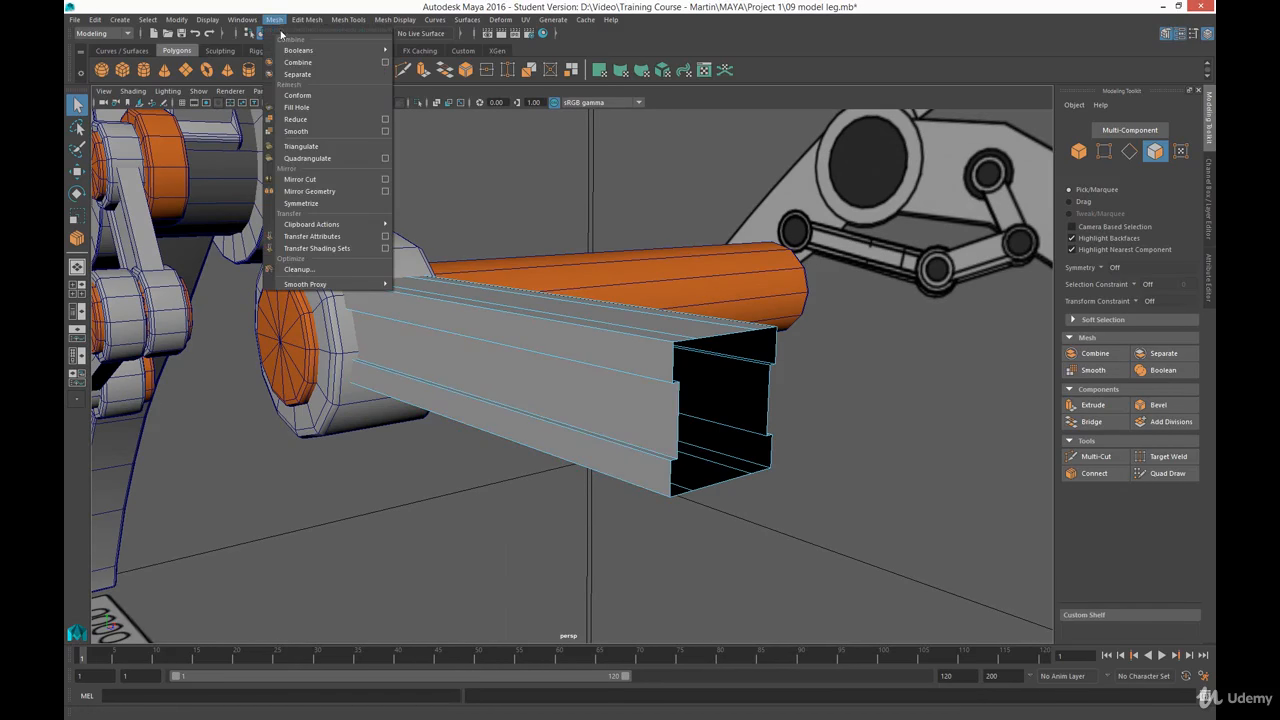
click(297, 108)
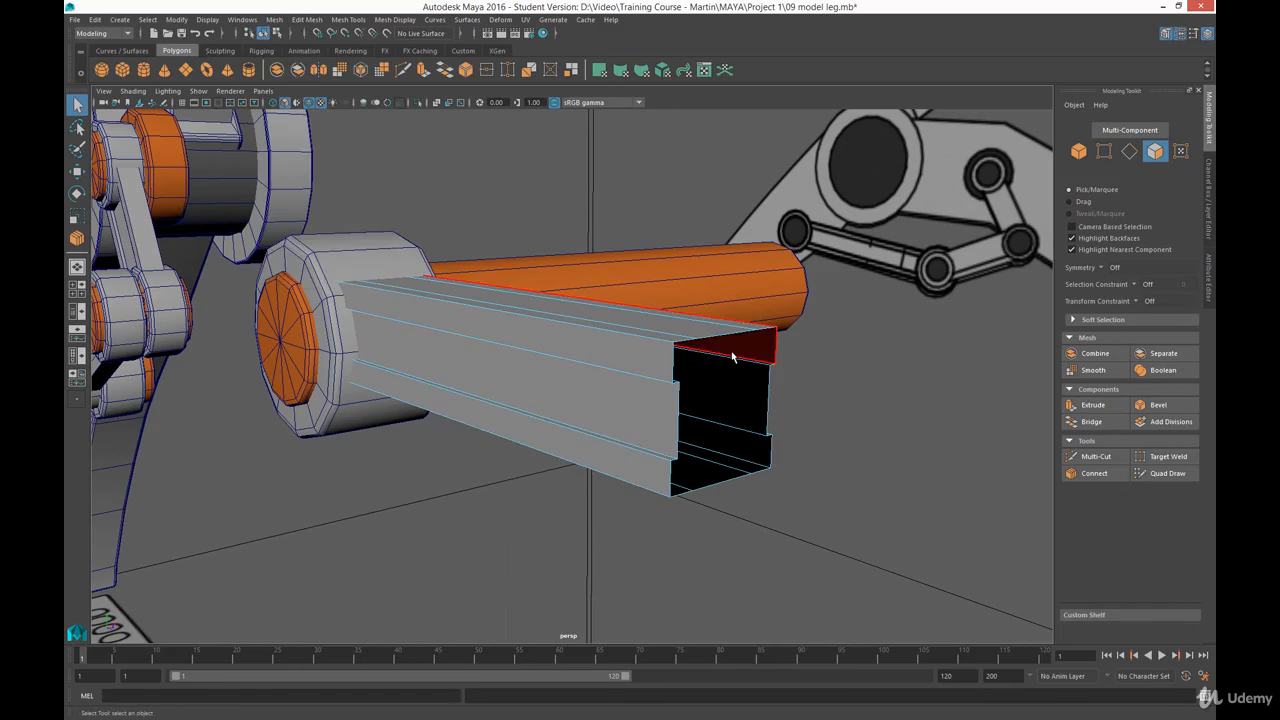
Select only the border edges of the connector block's open end and close it with Fill Hole
right_drag(686, 381, 686, 347)
alt+drag(743, 403, 789, 400)
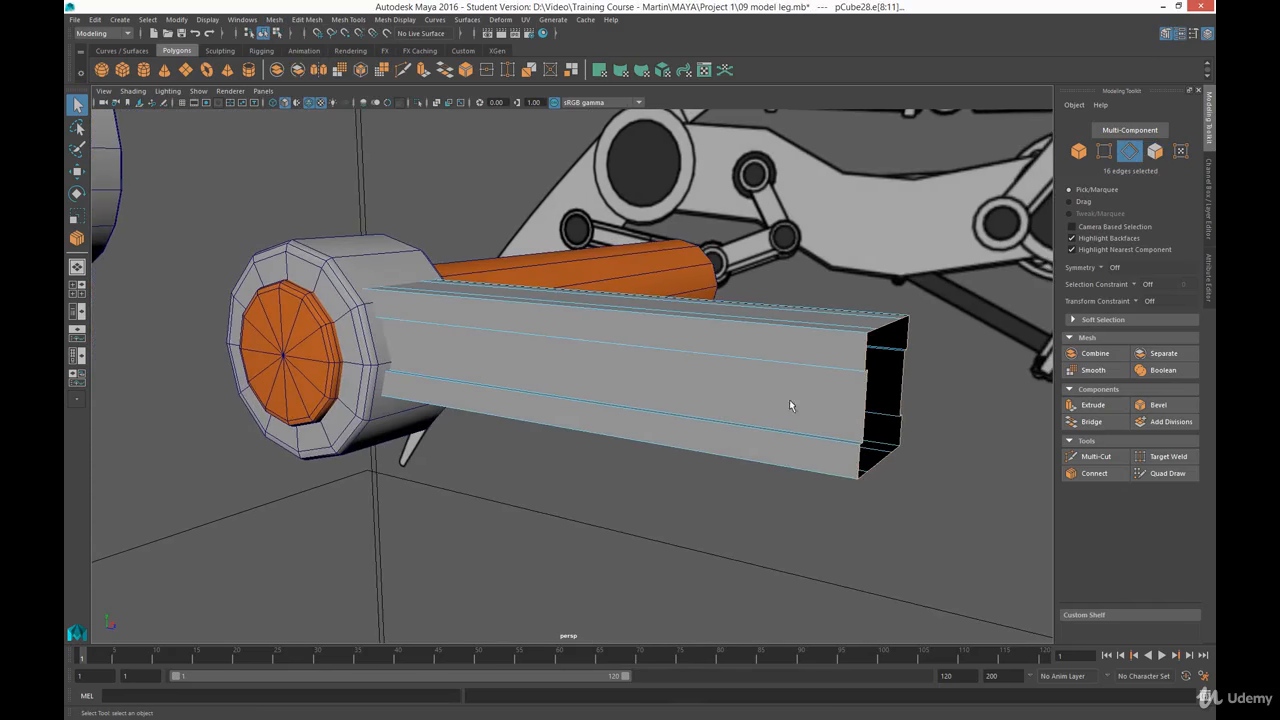
drag(839, 289, 966, 500)
drag(245, 202, 927, 551)
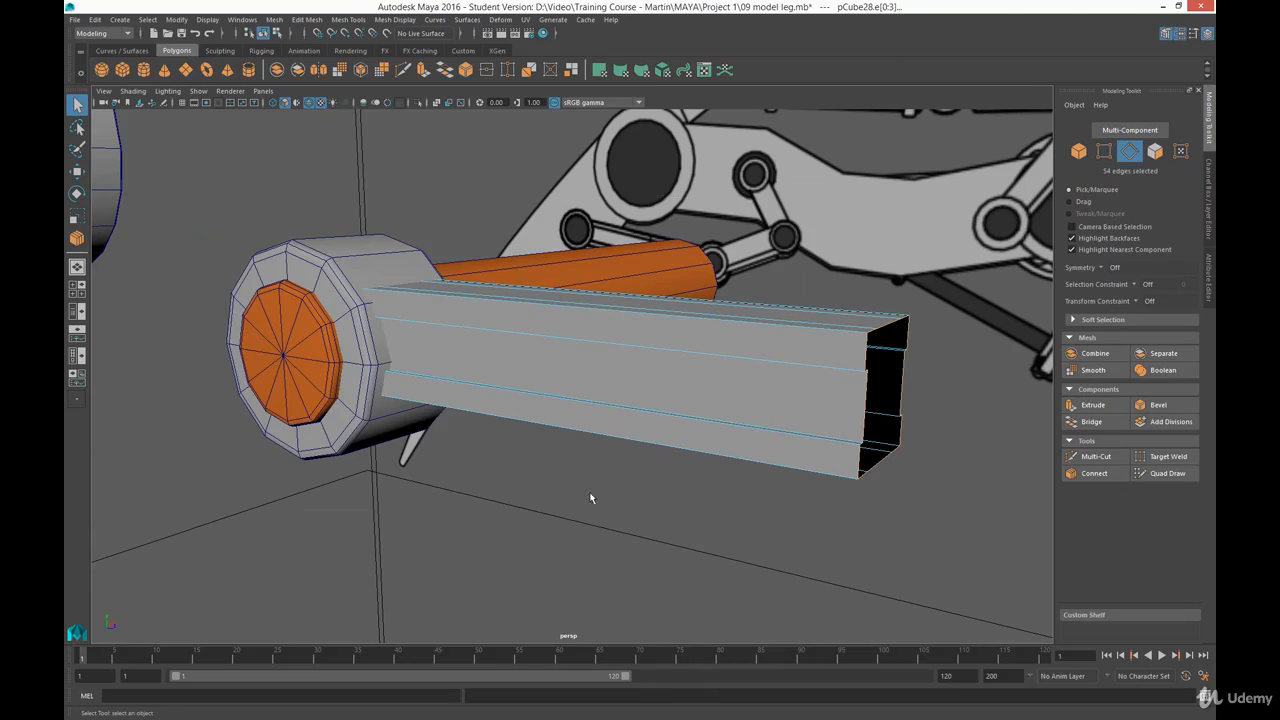
click(274, 19)
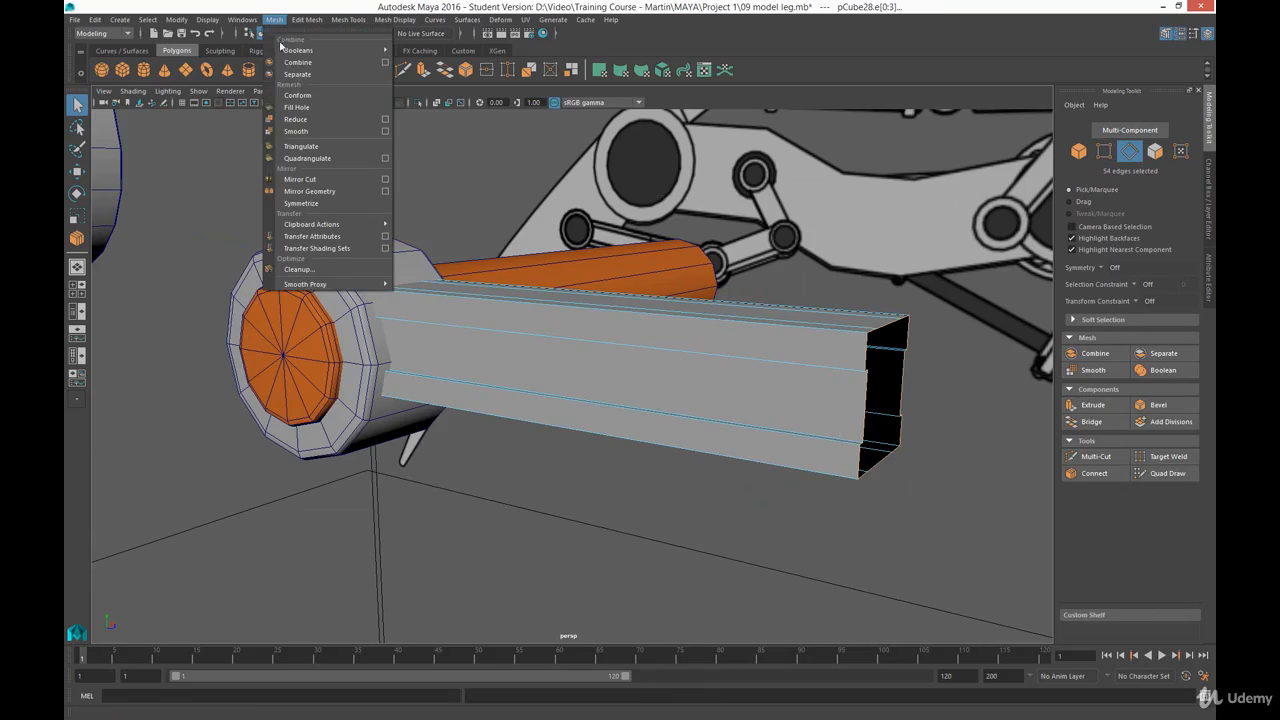
click(327, 108)
alt+drag(777, 362, 648, 345)
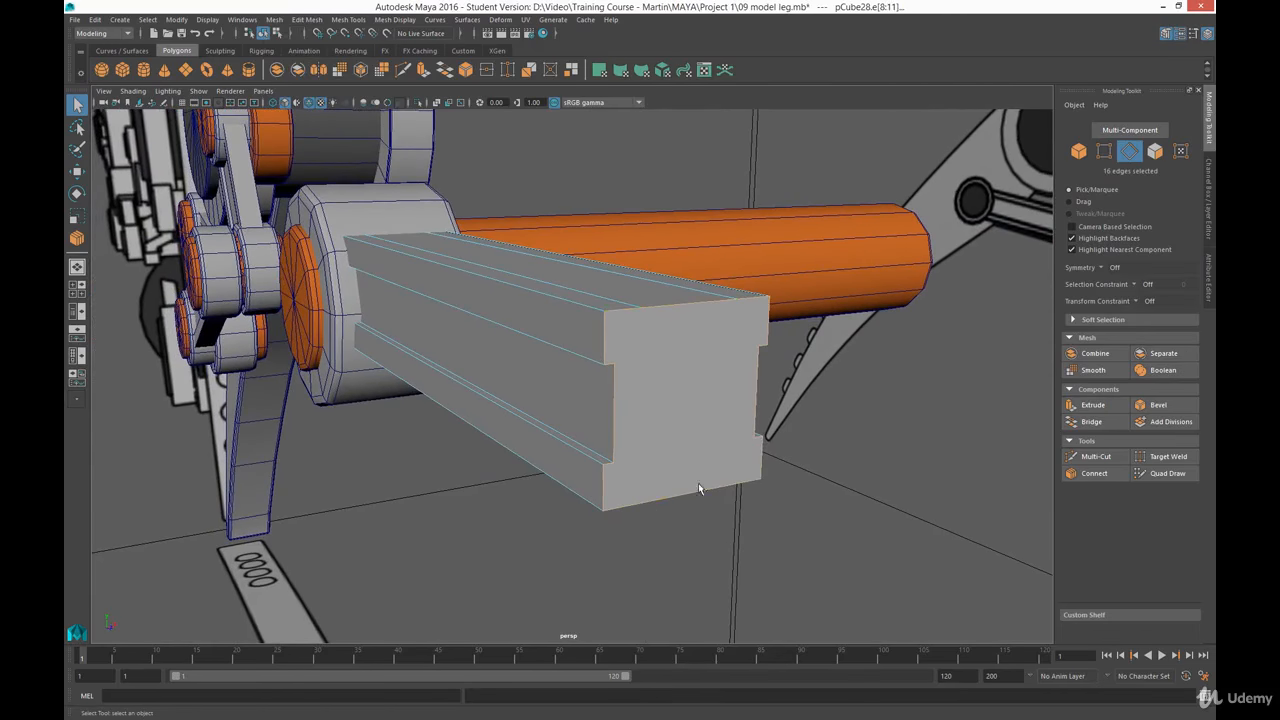
Cut two vertical edges across the new end face with Multi-Cut, joining the upper and lower ends of the lengthwise edges
click(1096, 459)
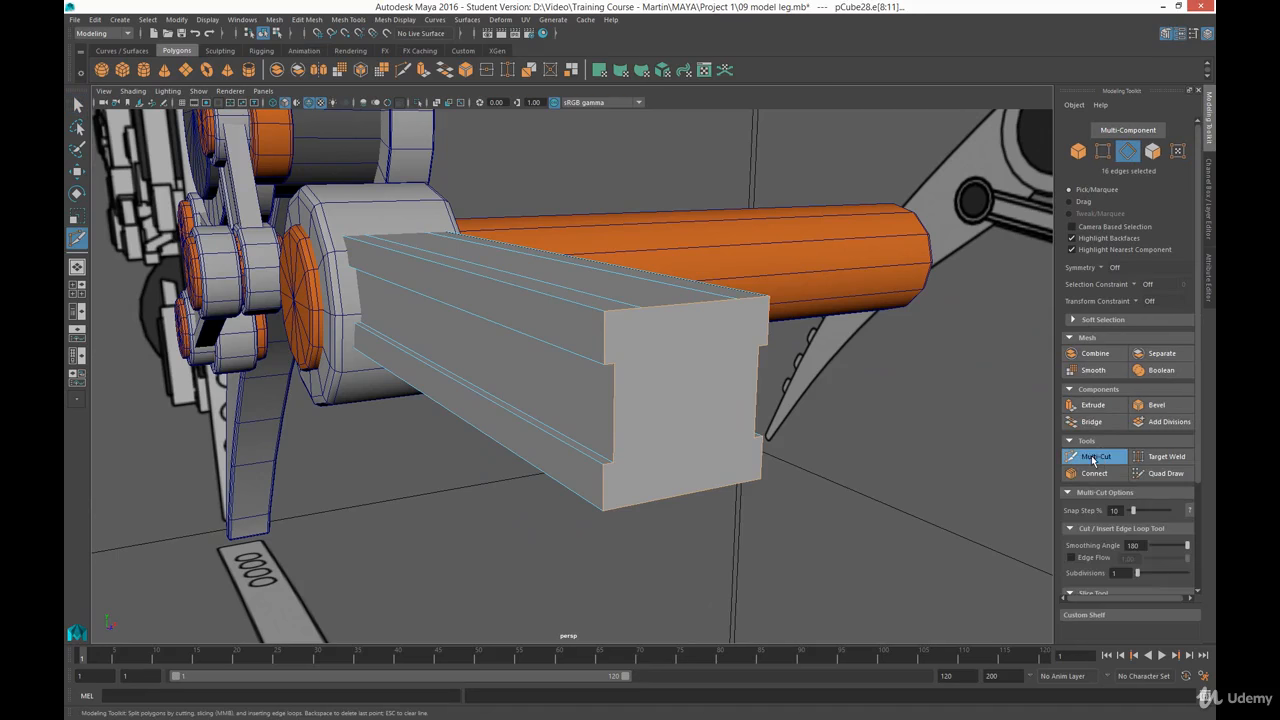
click(646, 324)
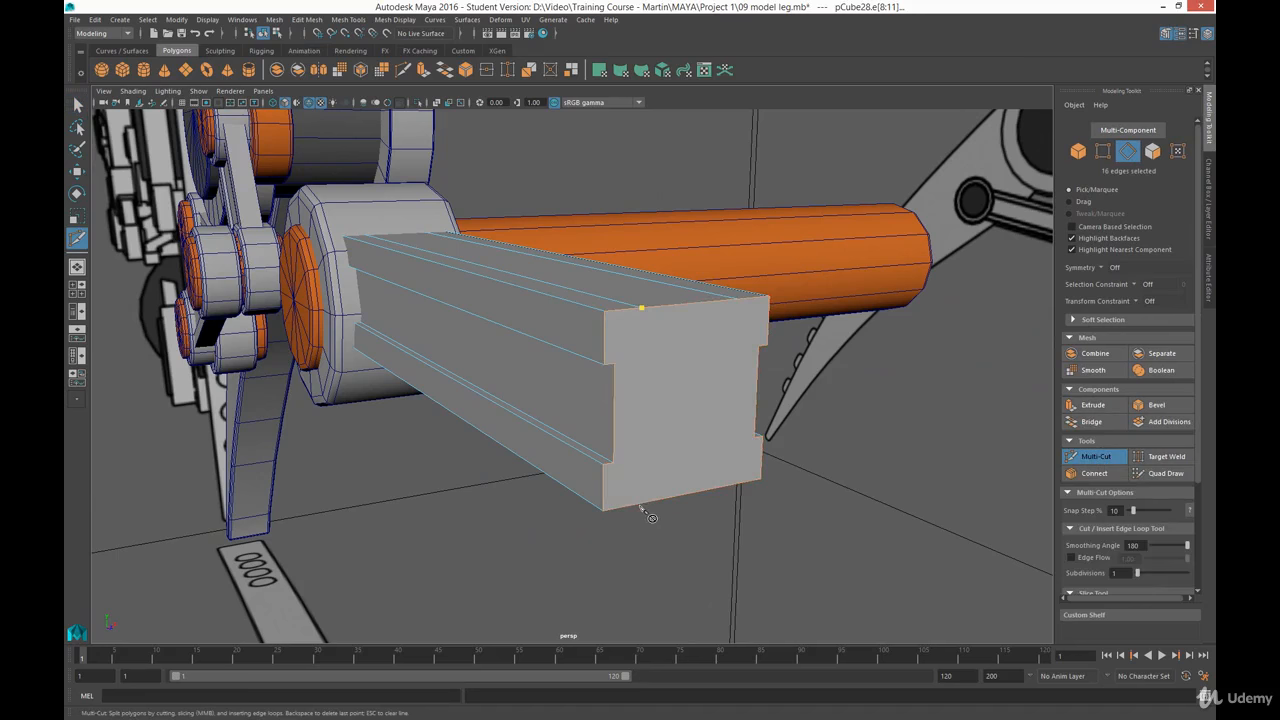
click(641, 506)
key(q)
click(77, 238)
click(734, 314)
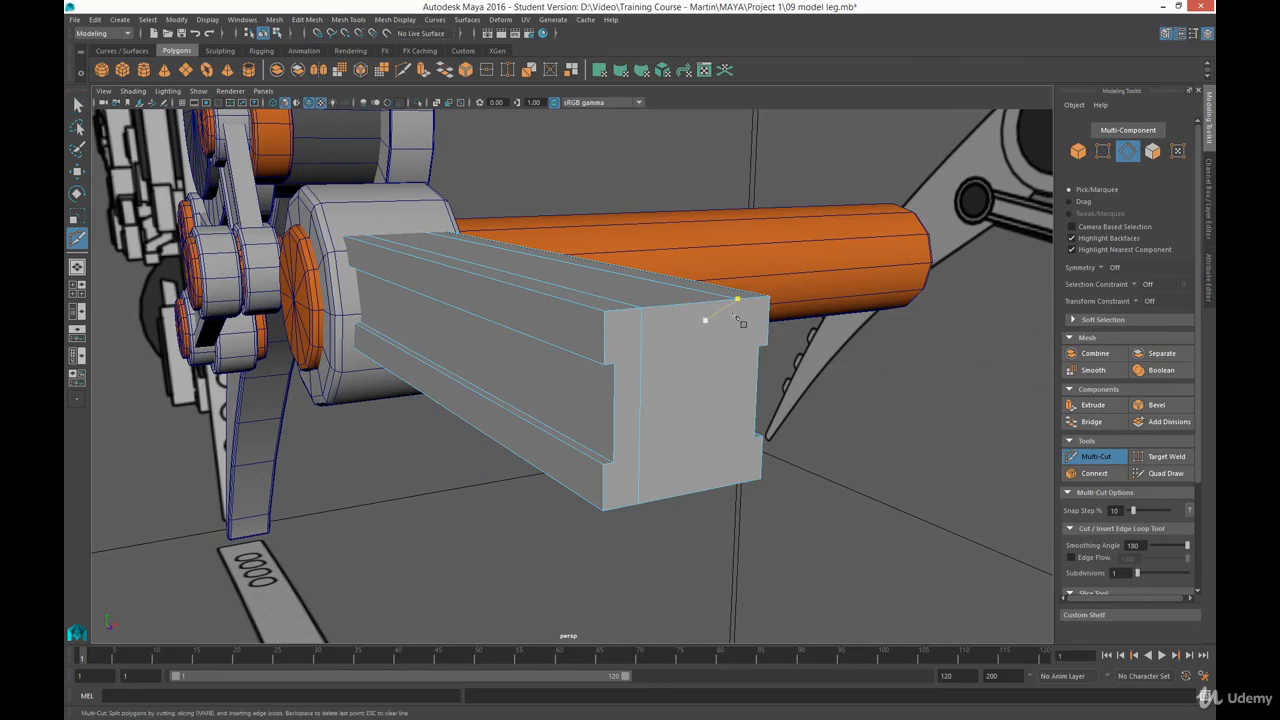
click(731, 487)
key(q)
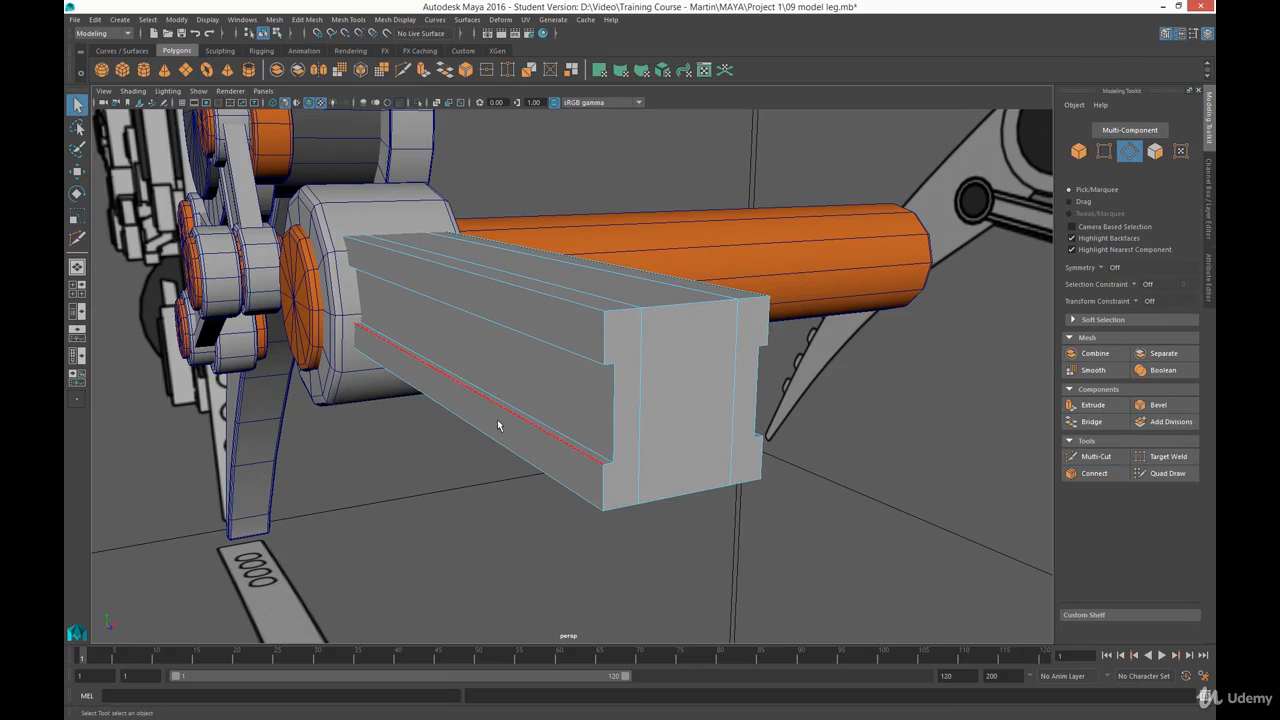
Switch the perspective view to wireframe and examine the connector block's two ends and how it sits inside the round joint
alt+drag(497, 419, 520, 353)
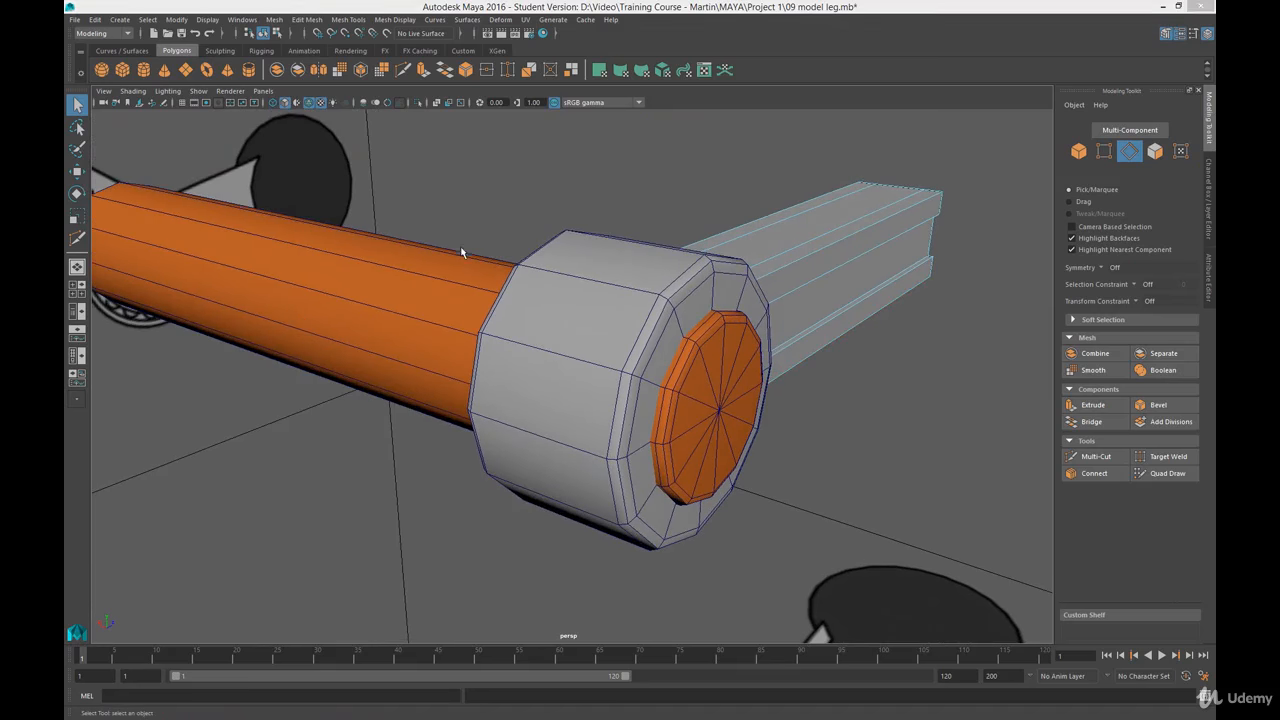
alt+drag(462, 252, 466, 269)
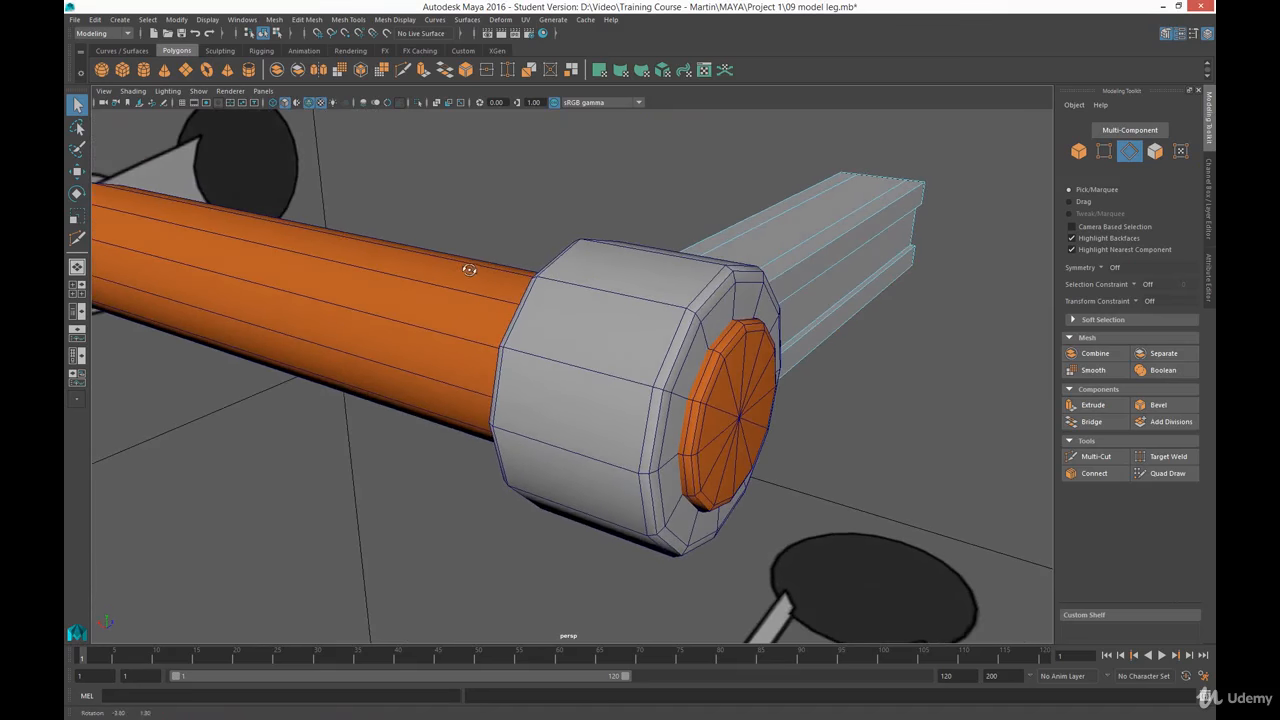
click(273, 103)
alt+drag(663, 308, 703, 266)
alt+right_drag(703, 266, 712, 400)
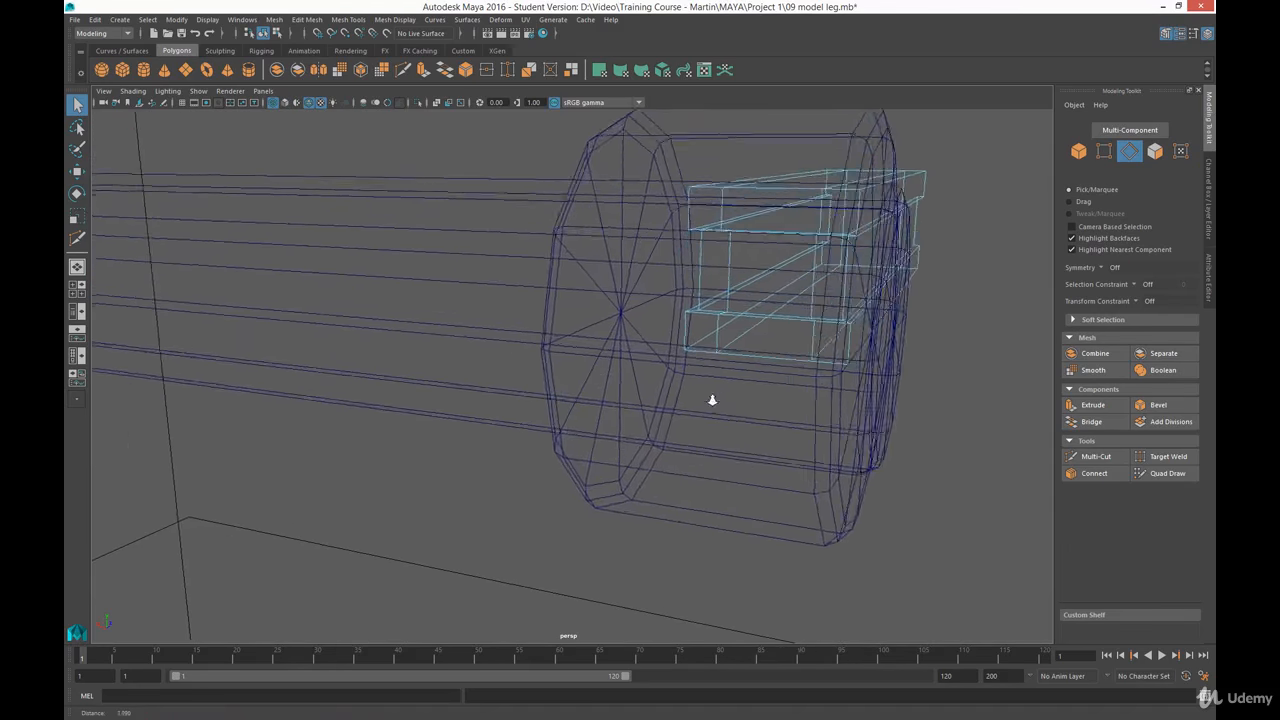
alt+drag(712, 400, 737, 211)
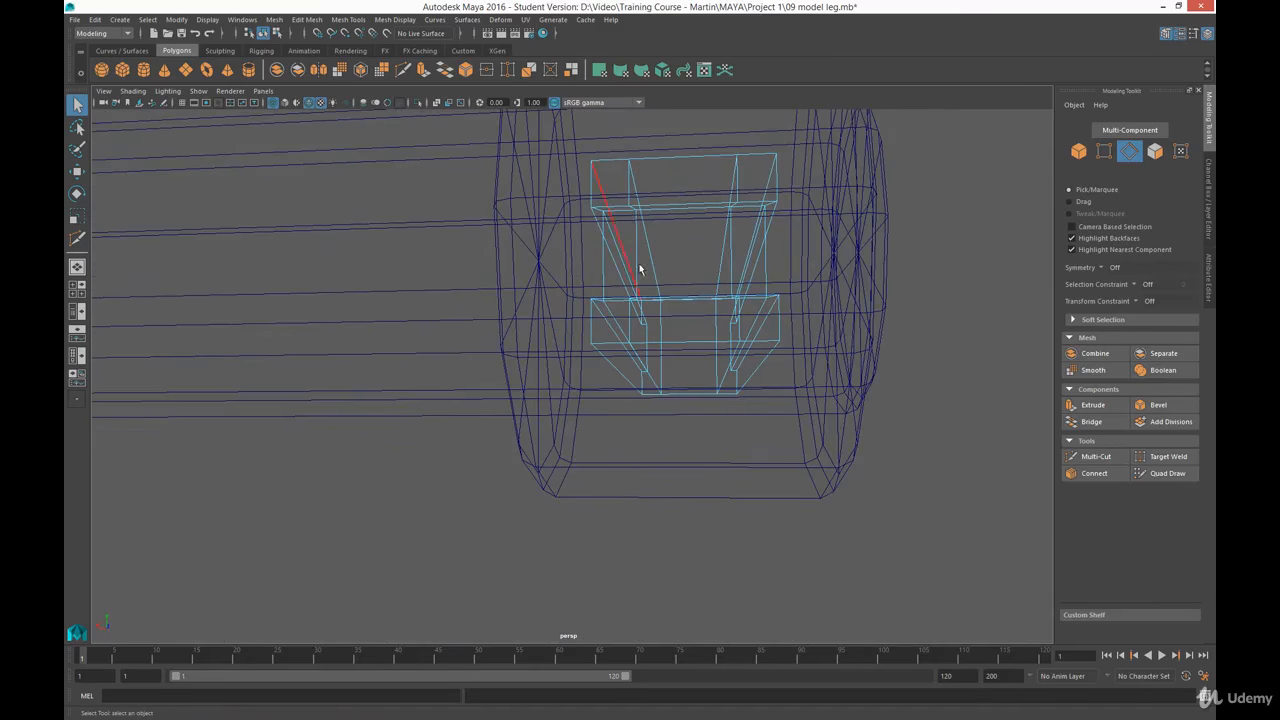
alt+drag(651, 329, 452, 335)
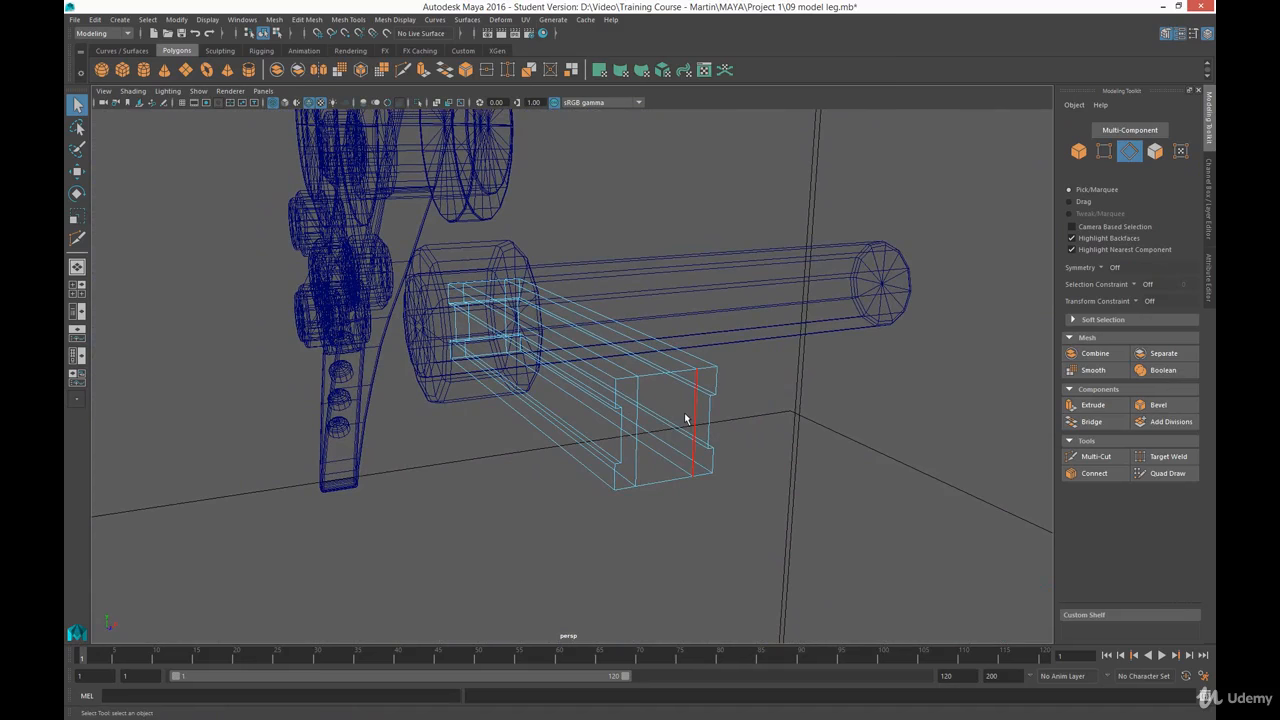
Extrude the two outer side faces of the block's end with a local Z translation of about 0.267 to form fork prongs
right_drag(686, 418, 688, 440)
click(688, 404)
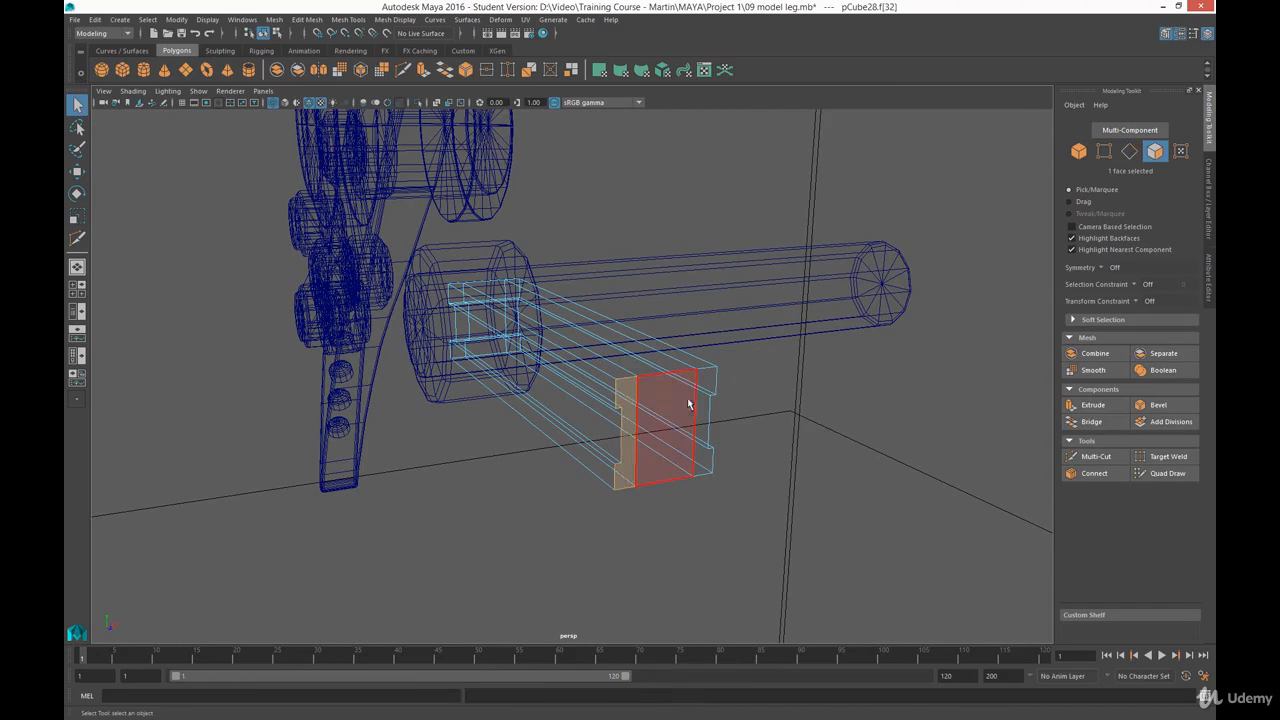
shift+click(708, 392)
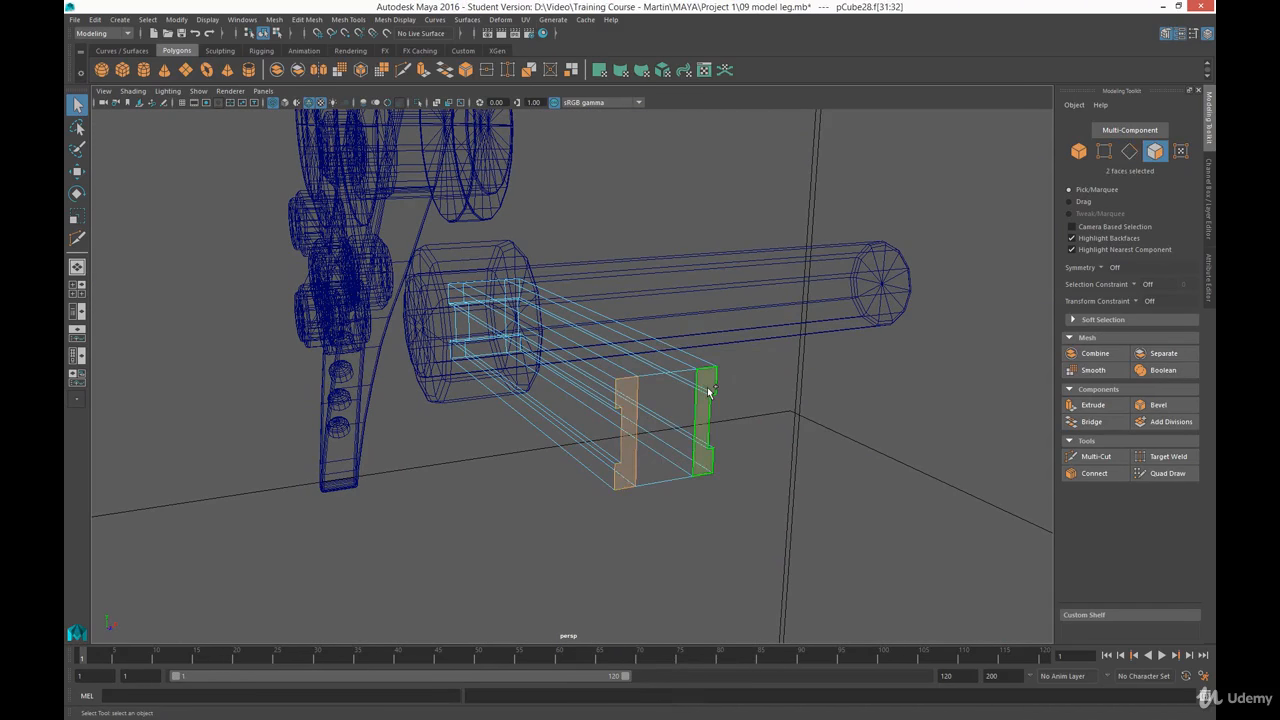
click(1093, 404)
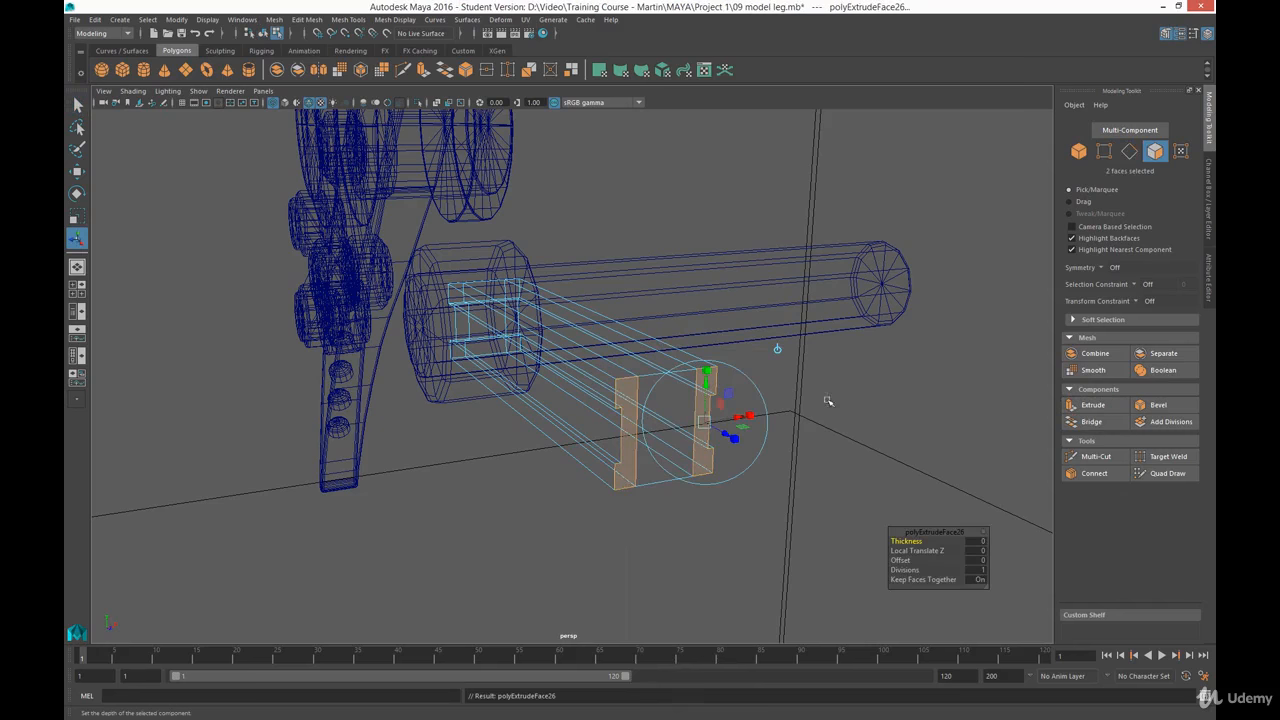
drag(727, 436, 630, 476)
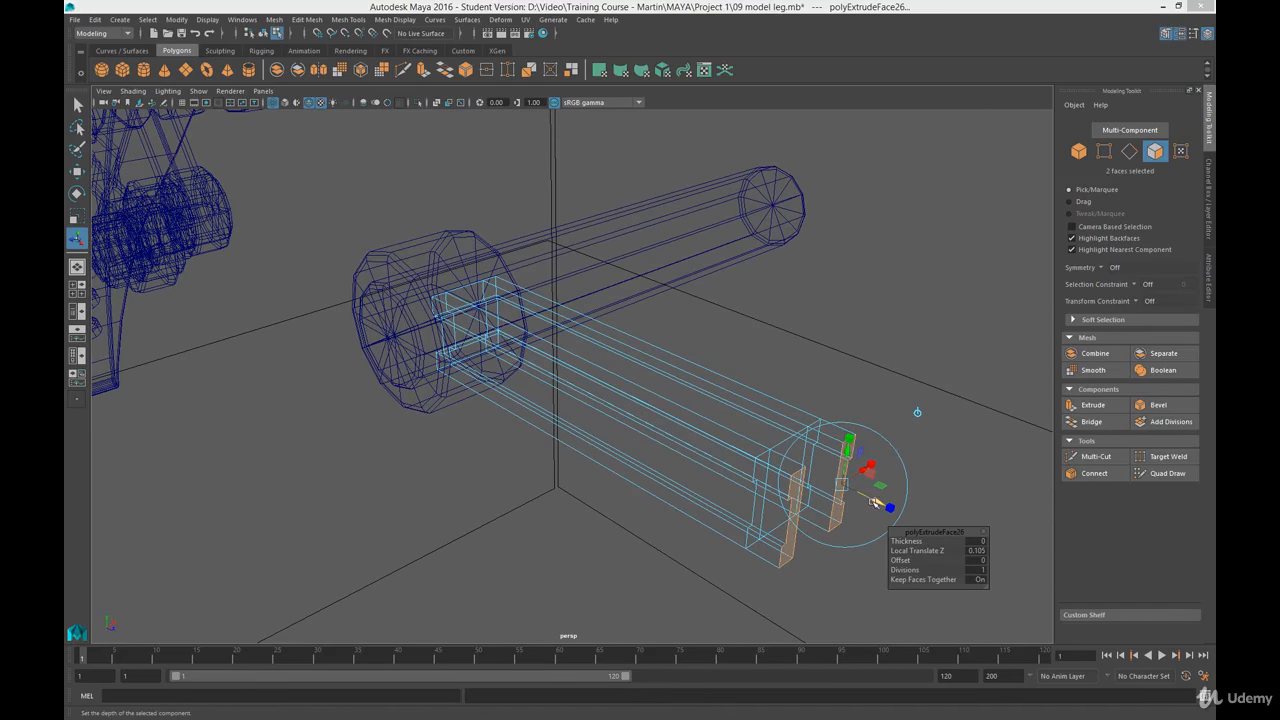
drag(873, 503, 941, 514)
Insert an edge loop around the block a short distance behind the base of the extruded prongs
alt+drag(714, 508, 780, 455)
alt+middle_drag(781, 454, 716, 480)
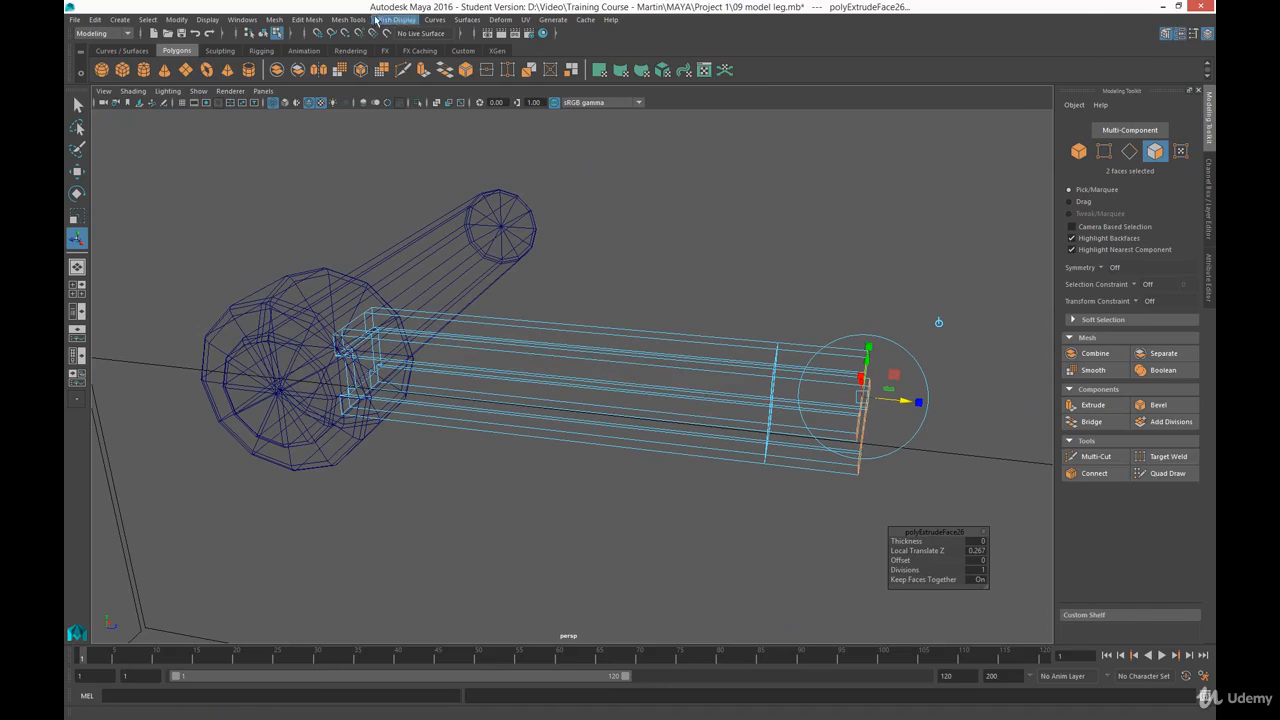
click(348, 19)
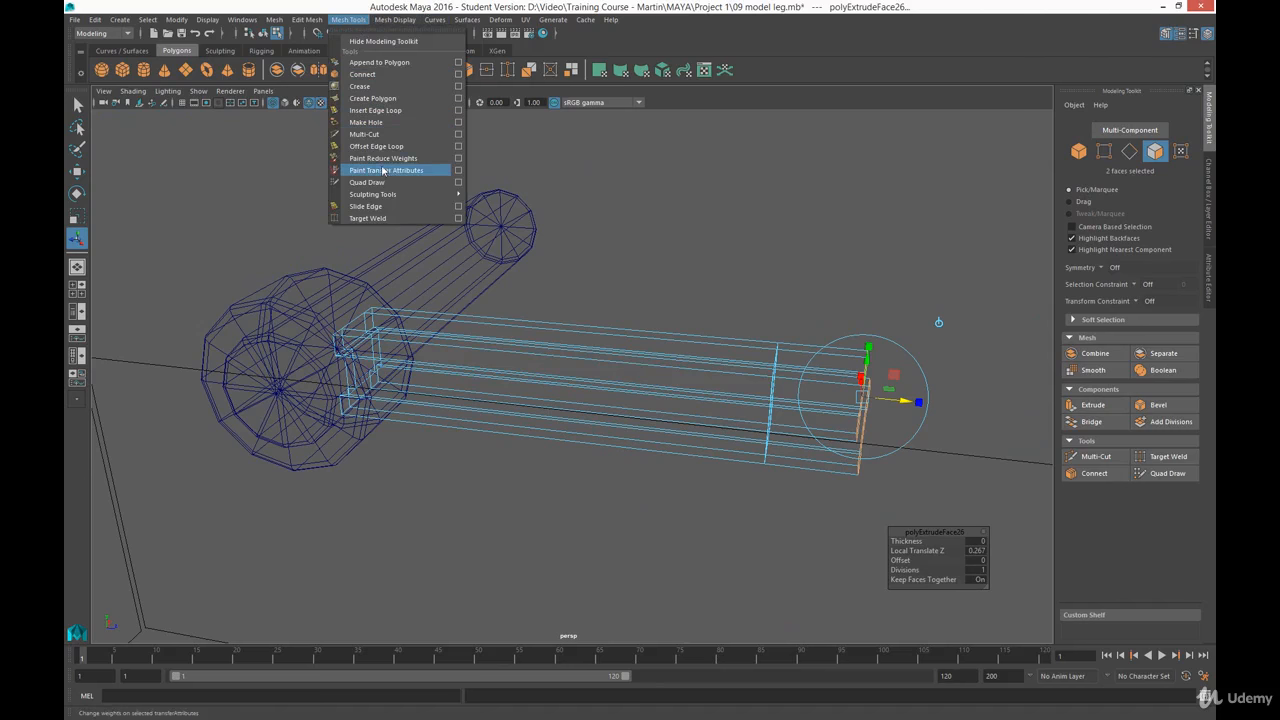
click(378, 110)
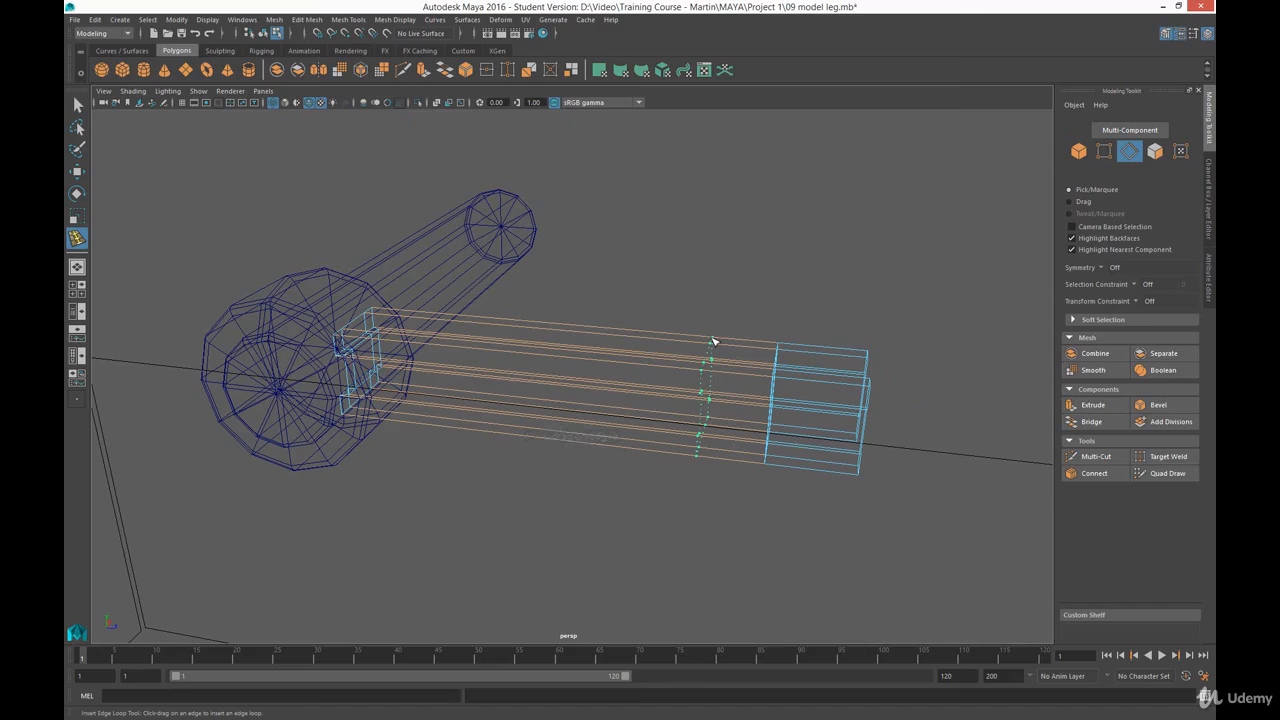
click(712, 342)
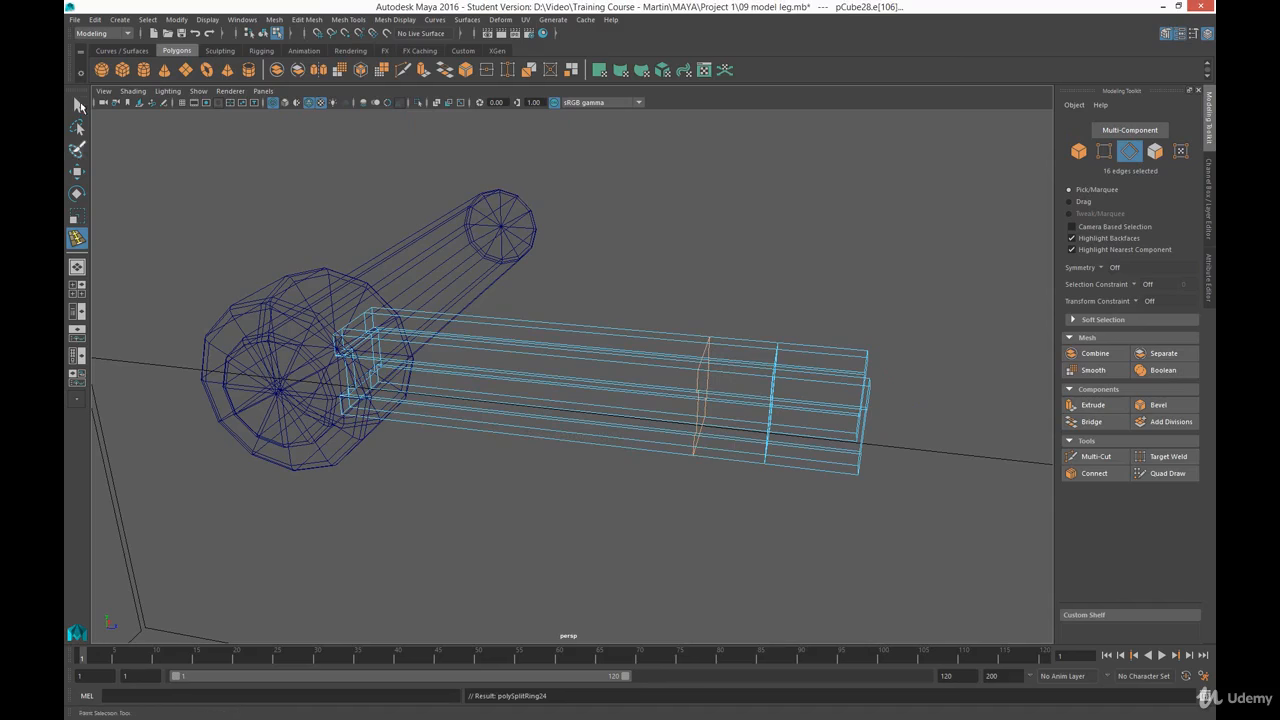
In the top view, select the outer prong's vertices and move them outward along X to widen the fork
click(77, 216)
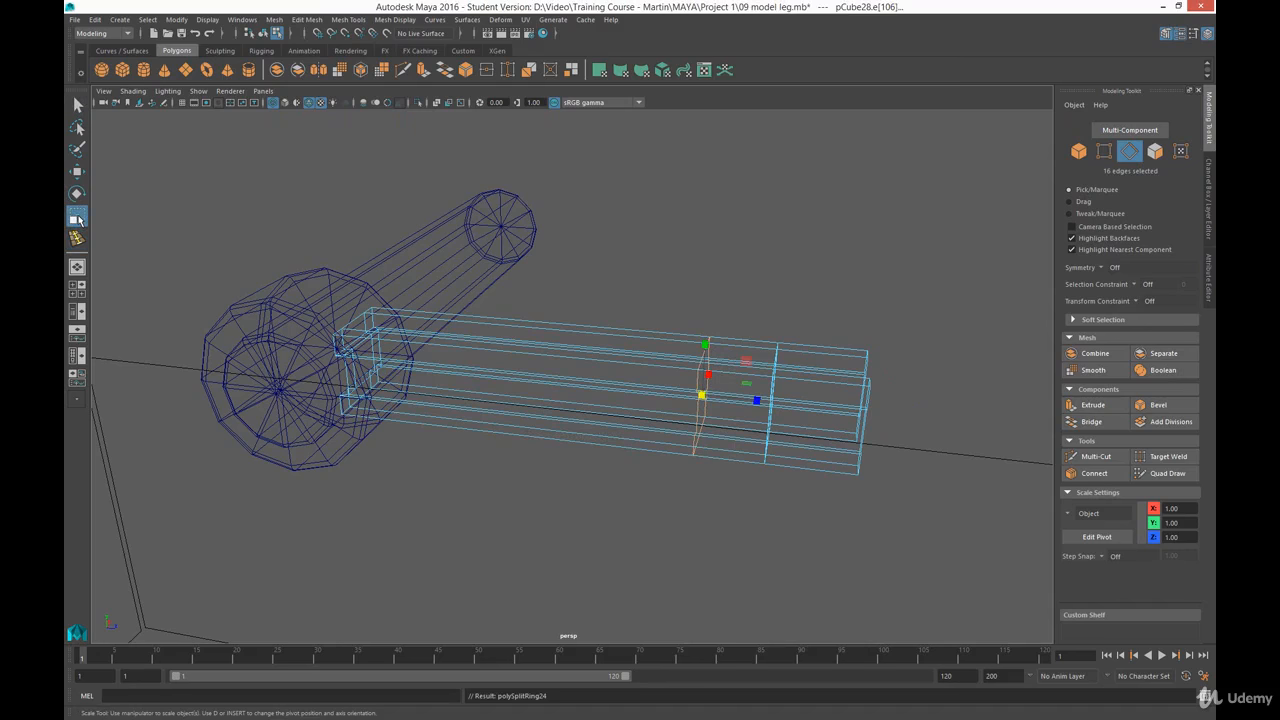
right_click(737, 360)
click(680, 360)
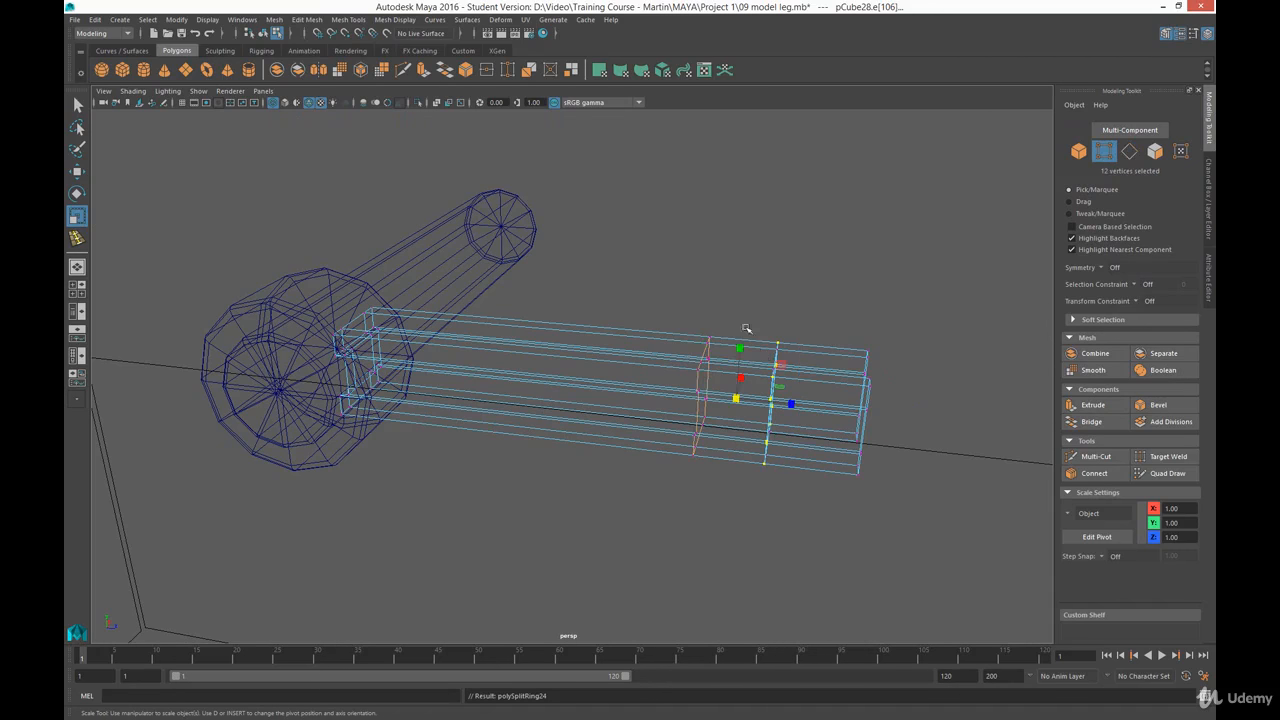
drag(743, 322, 939, 497)
key(space)
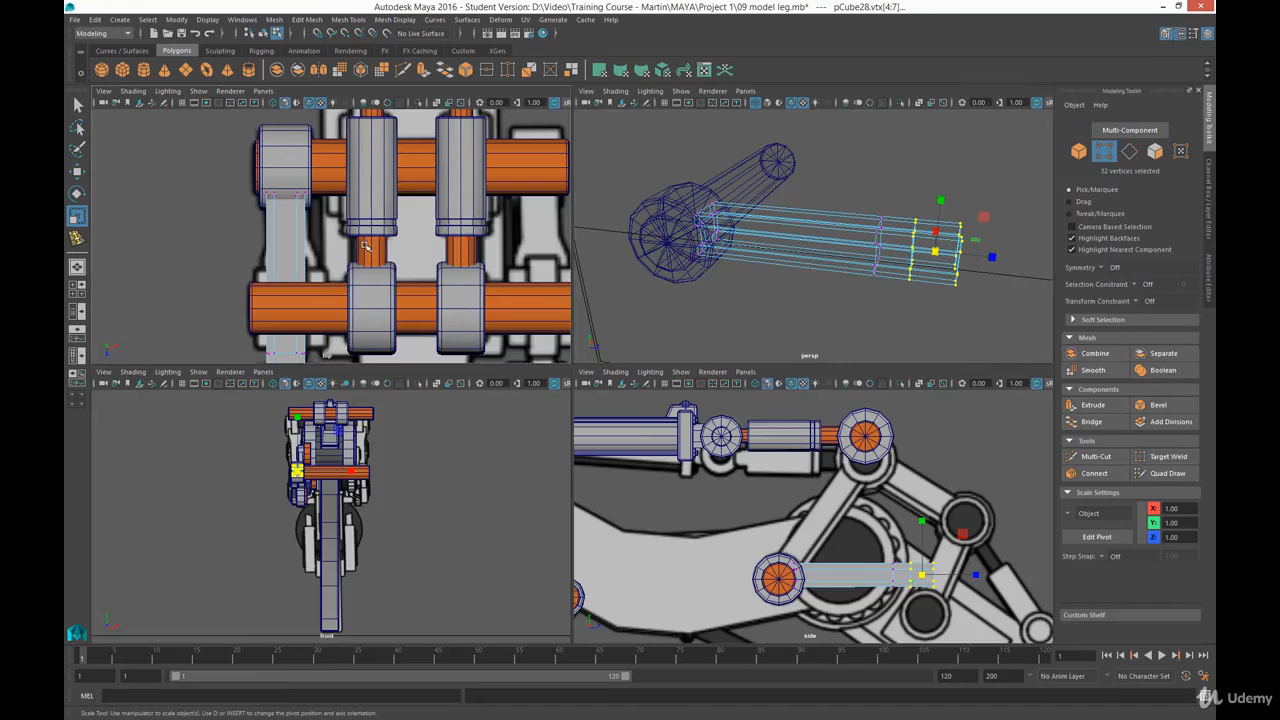
key(space)
alt+middle_drag(580, 446, 563, 292)
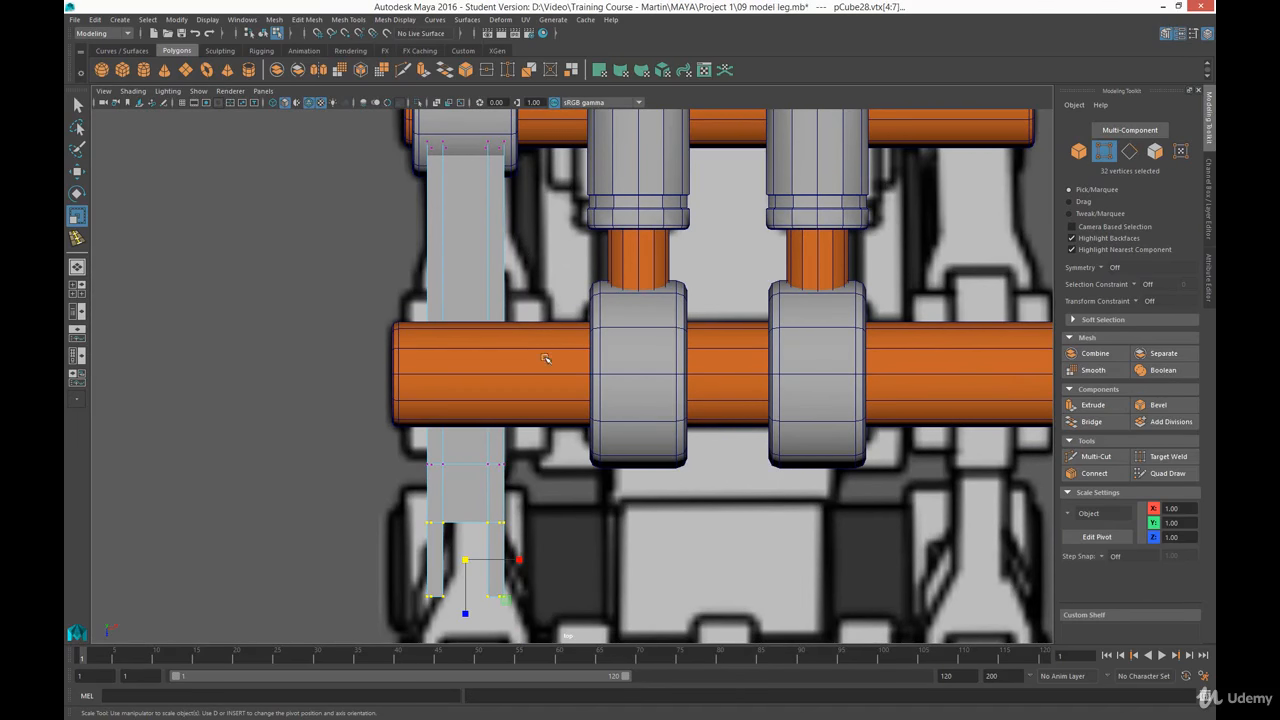
alt+middle_drag(534, 524, 530, 488)
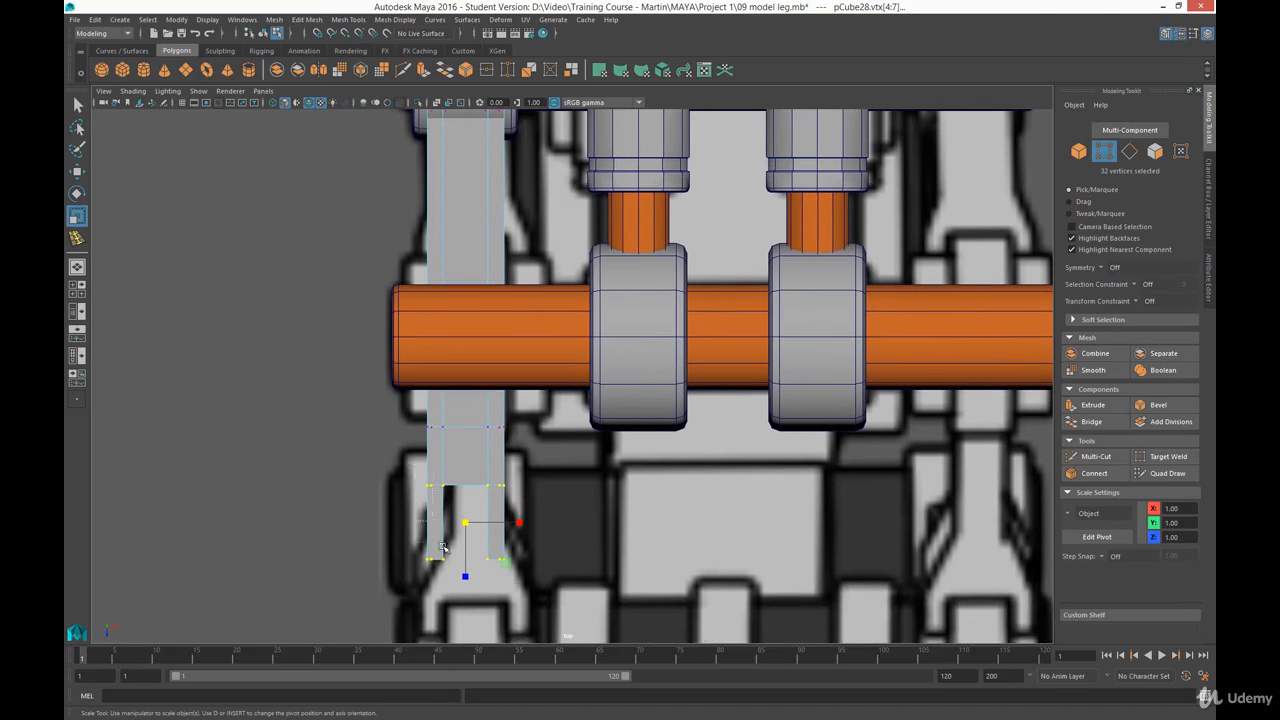
drag(443, 547, 454, 578)
key(w)
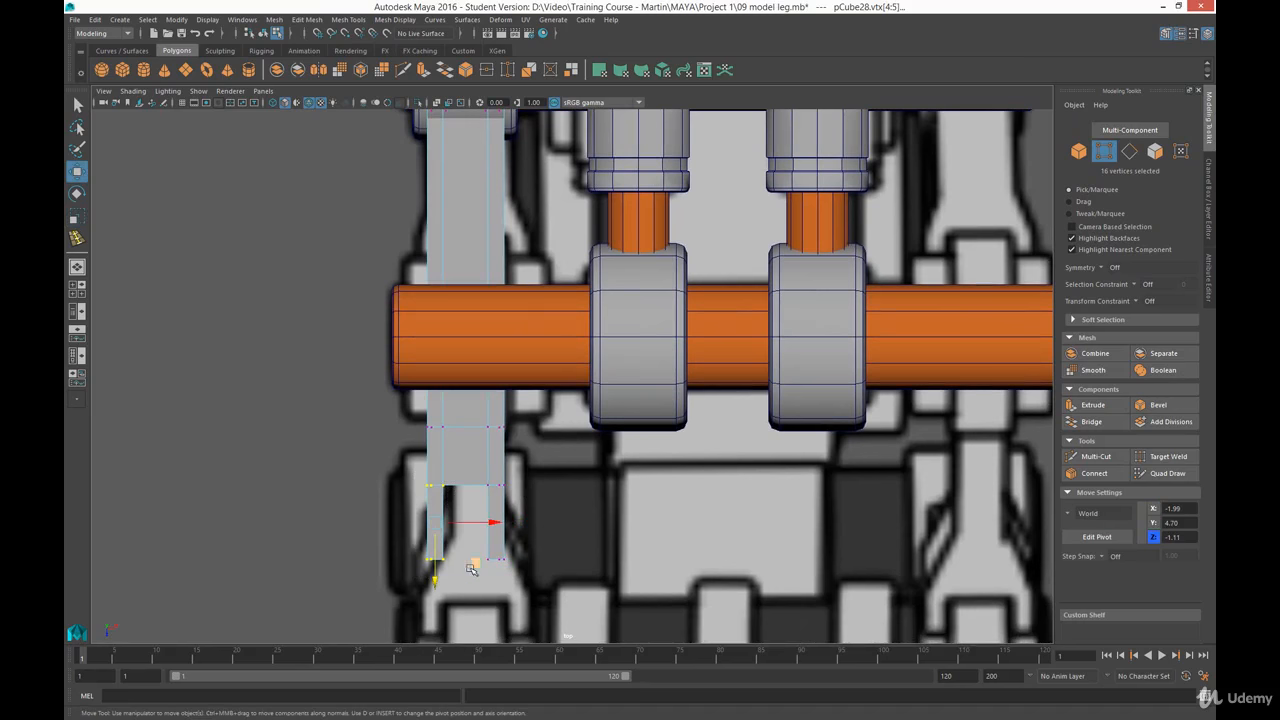
drag(479, 524, 462, 524)
Move the opposite prong's vertices outward along X to match, nudge the first prong slightly further out, and clear the selection
drag(476, 459, 517, 570)
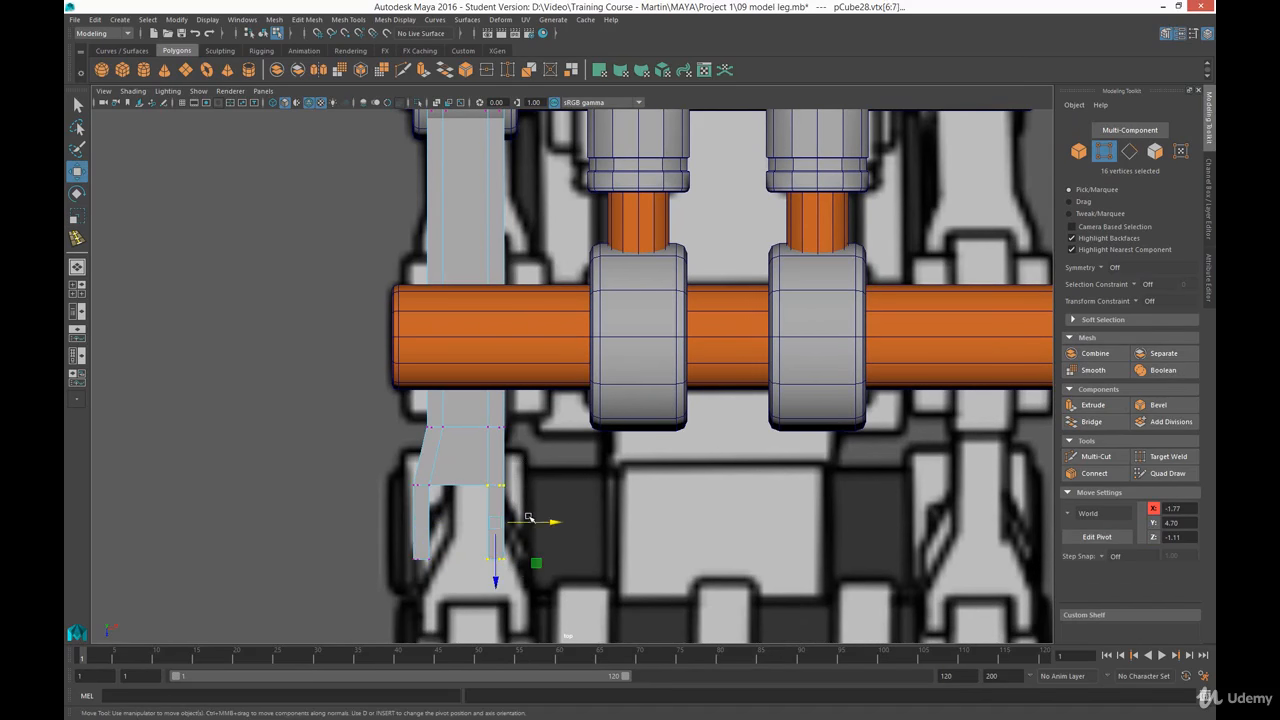
drag(527, 526, 538, 521)
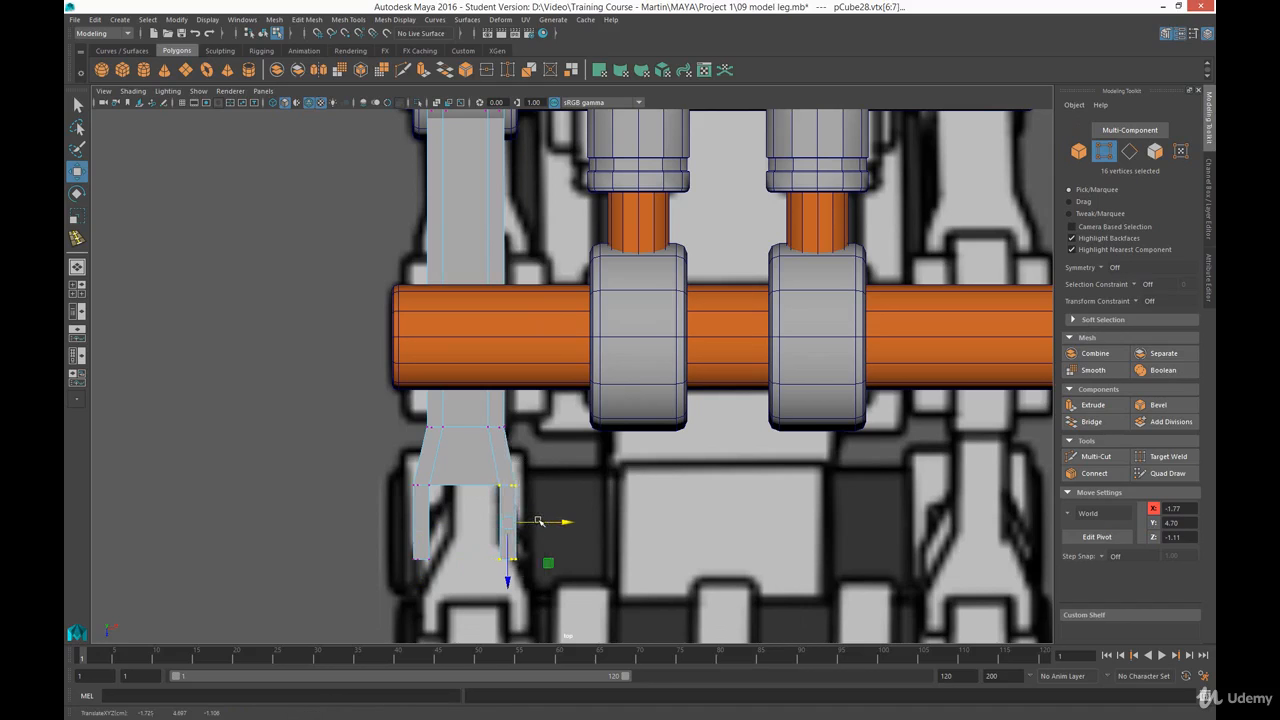
drag(459, 470, 386, 577)
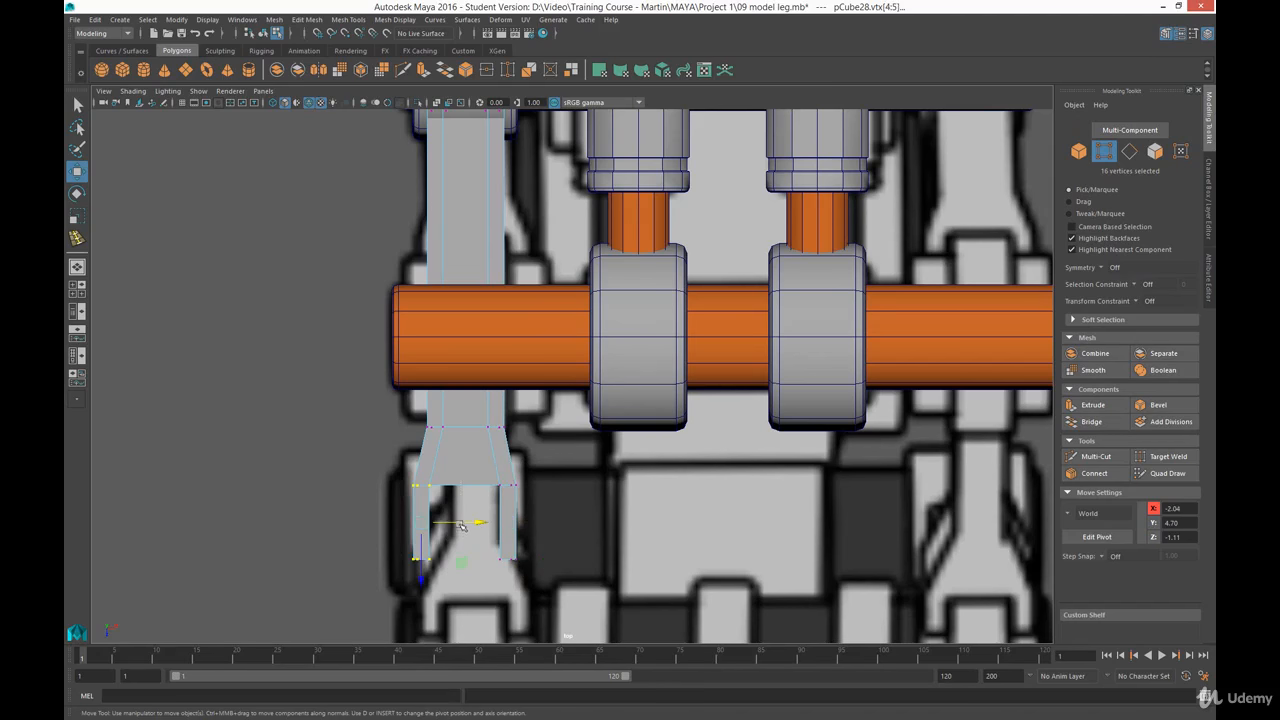
drag(461, 526, 457, 524)
click(338, 472)
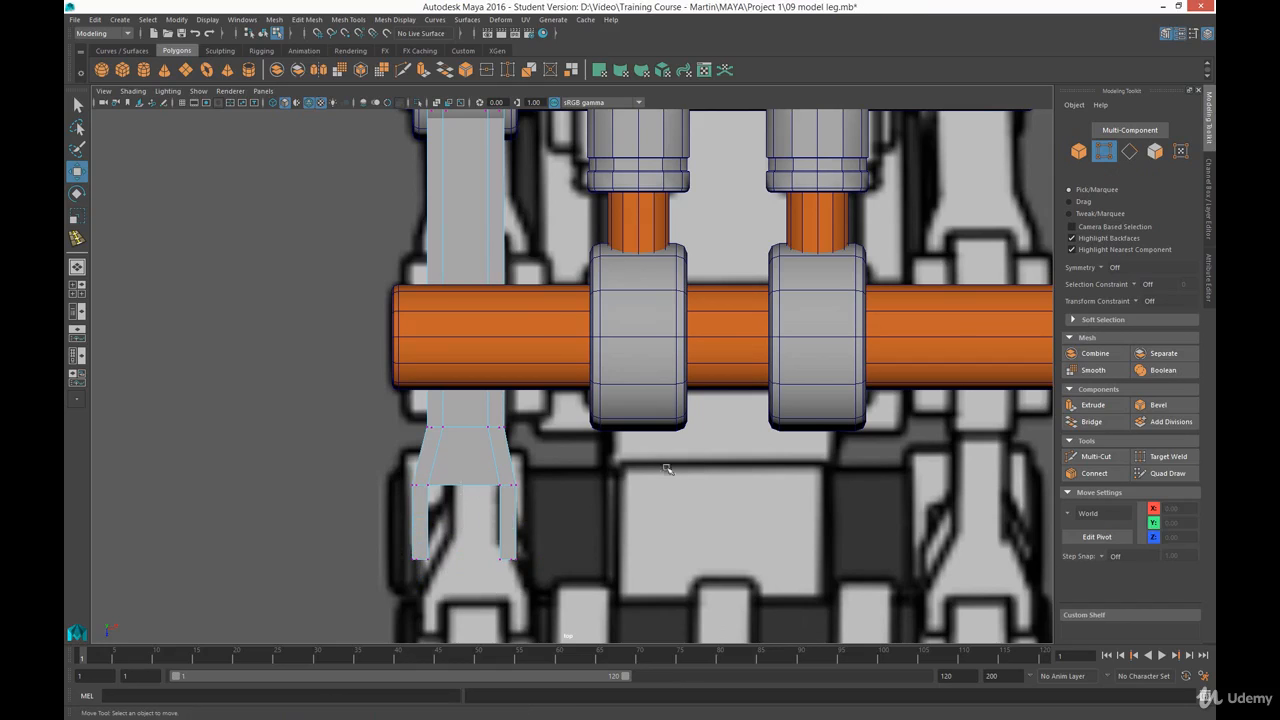
Show the perspective view shaded and examine the forked strut against the reference leg
key(space)
key(space)
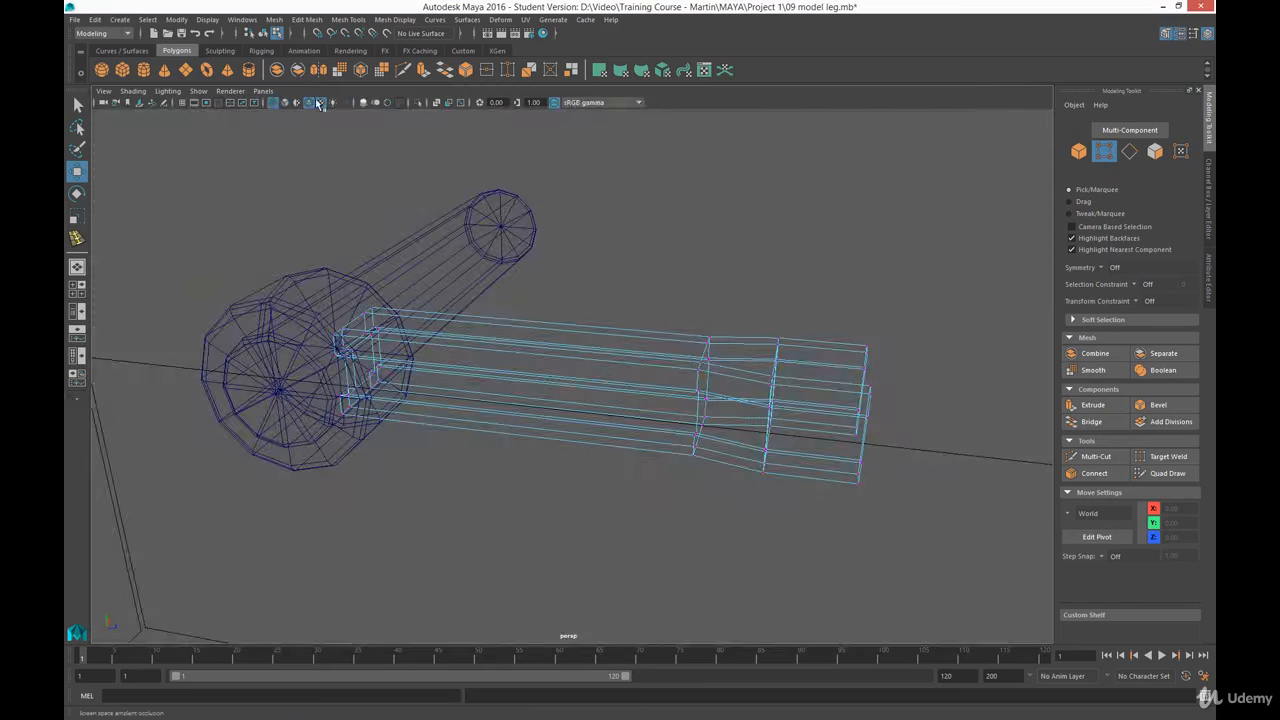
click(285, 103)
mouse_move(438, 423)
alt+mouse_down()
mouse_move(497, 421)
mouse_move(494, 443)
mouse_move(356, 412)
mouse_move(451, 372)
alt+mouse_up()
alt+drag(527, 470, 534, 406)
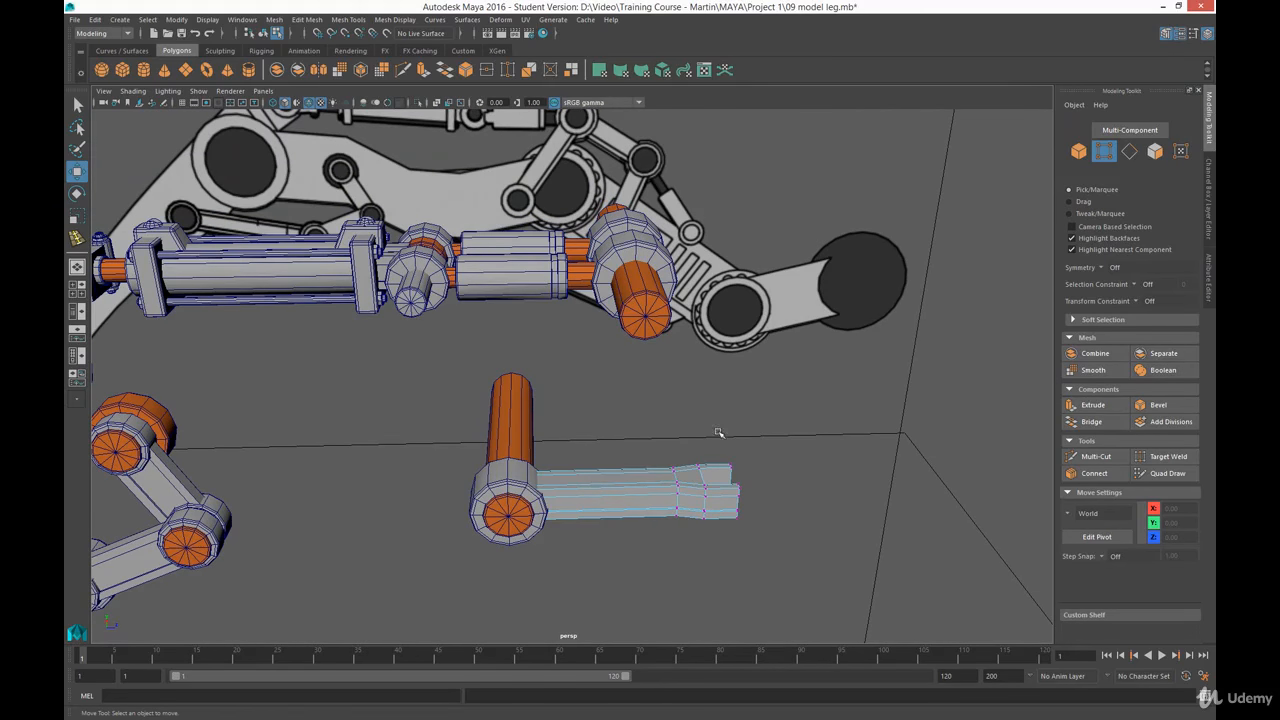
alt+drag(717, 432, 636, 420)
Select the whole forked strut and rotate it in the side view to match the slant of the reference strut
right_drag(630, 374, 695, 360)
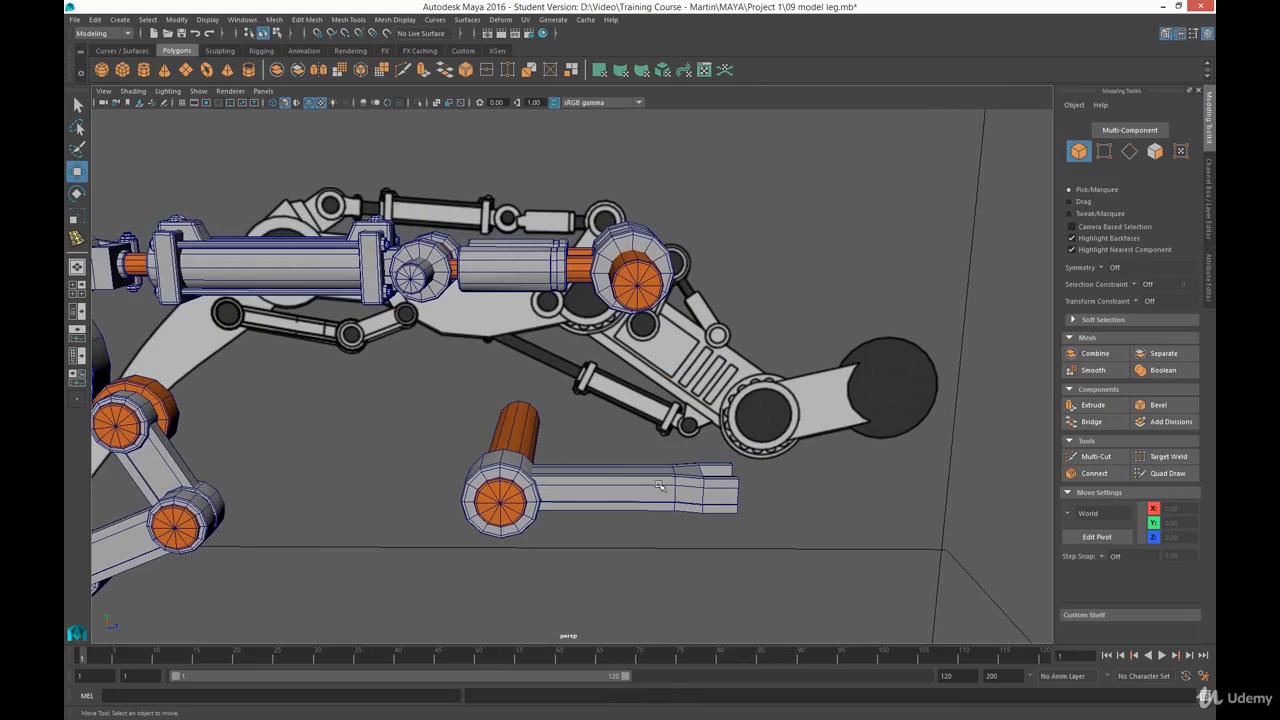
click(658, 486)
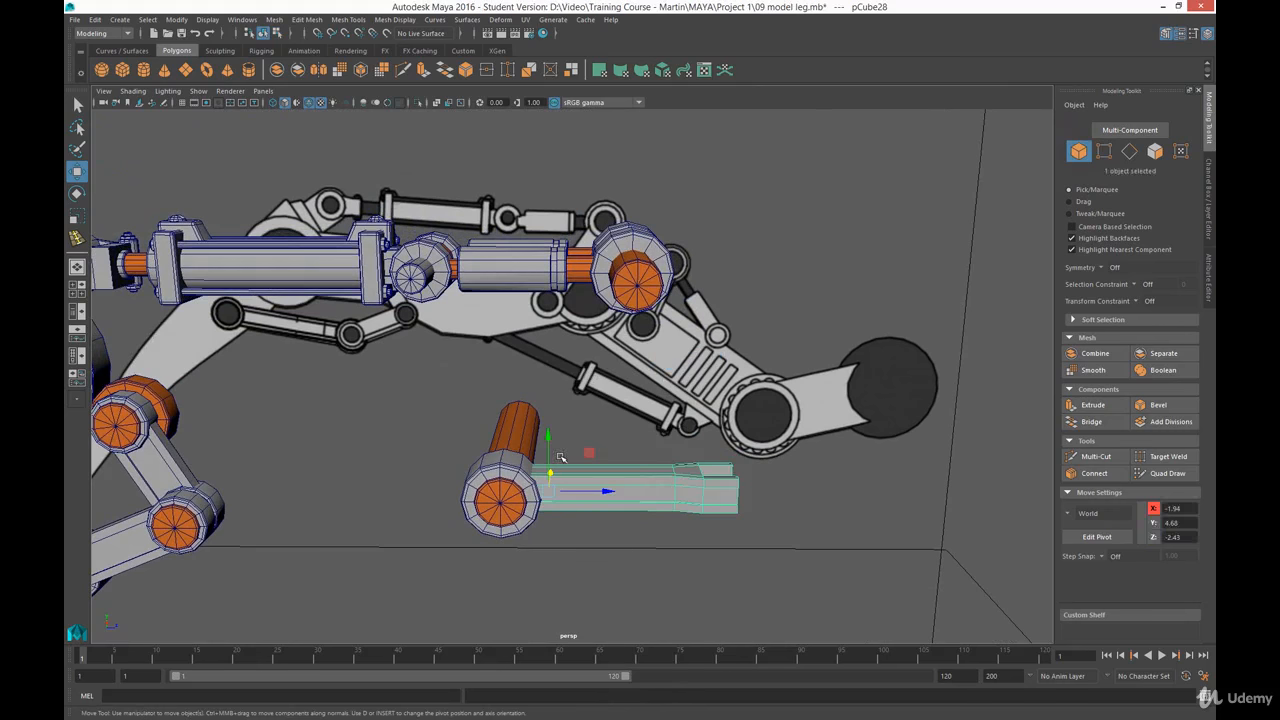
key(space)
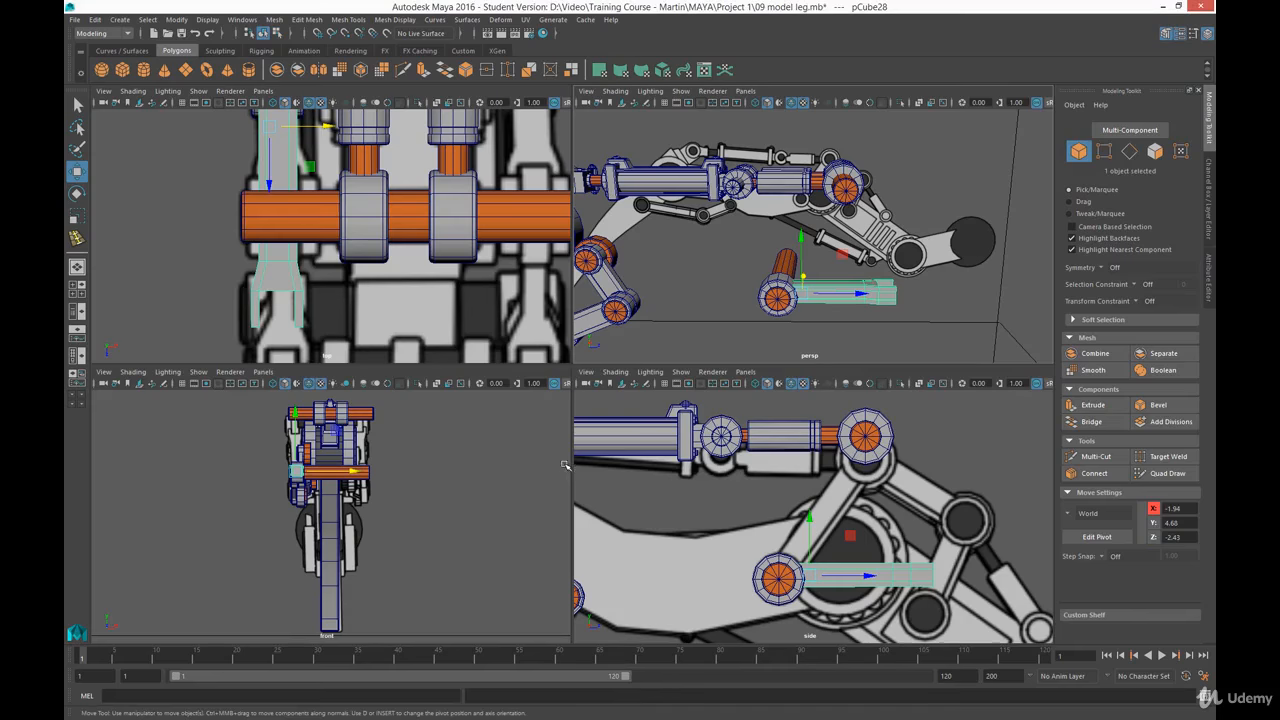
key(space)
scroll(640, 474, up, 4)
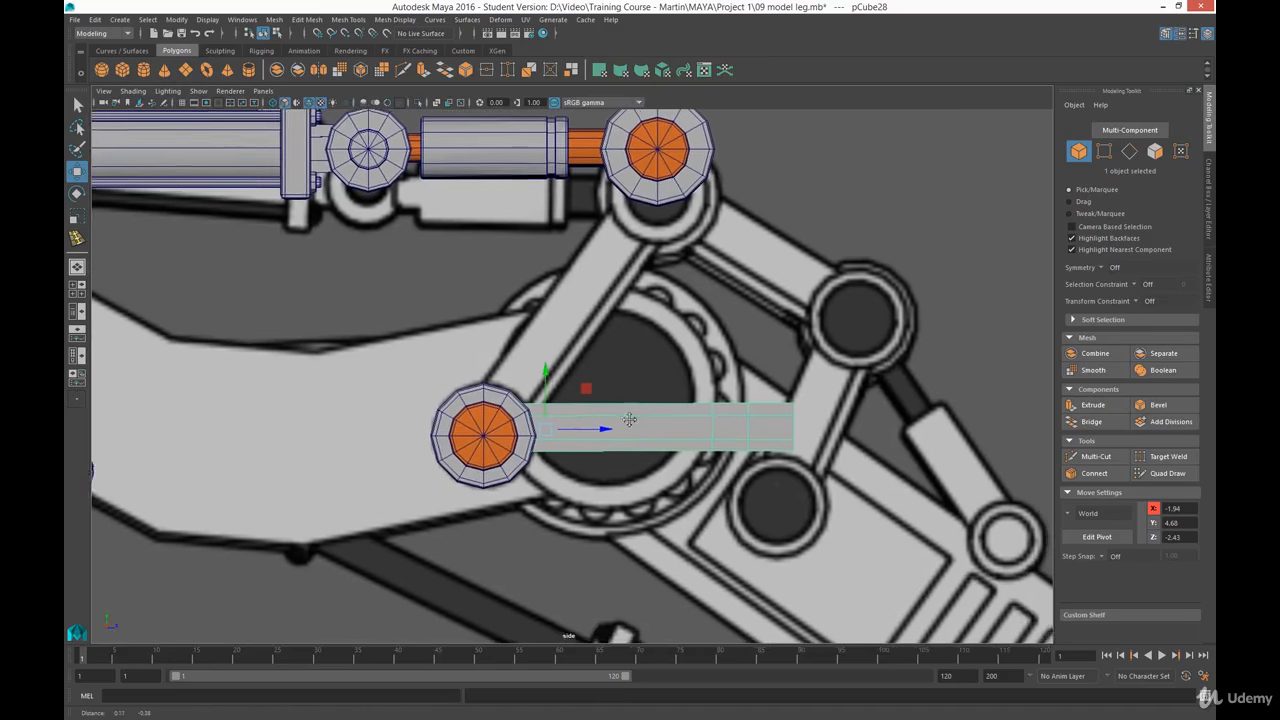
alt+middle_drag(640, 474, 645, 480)
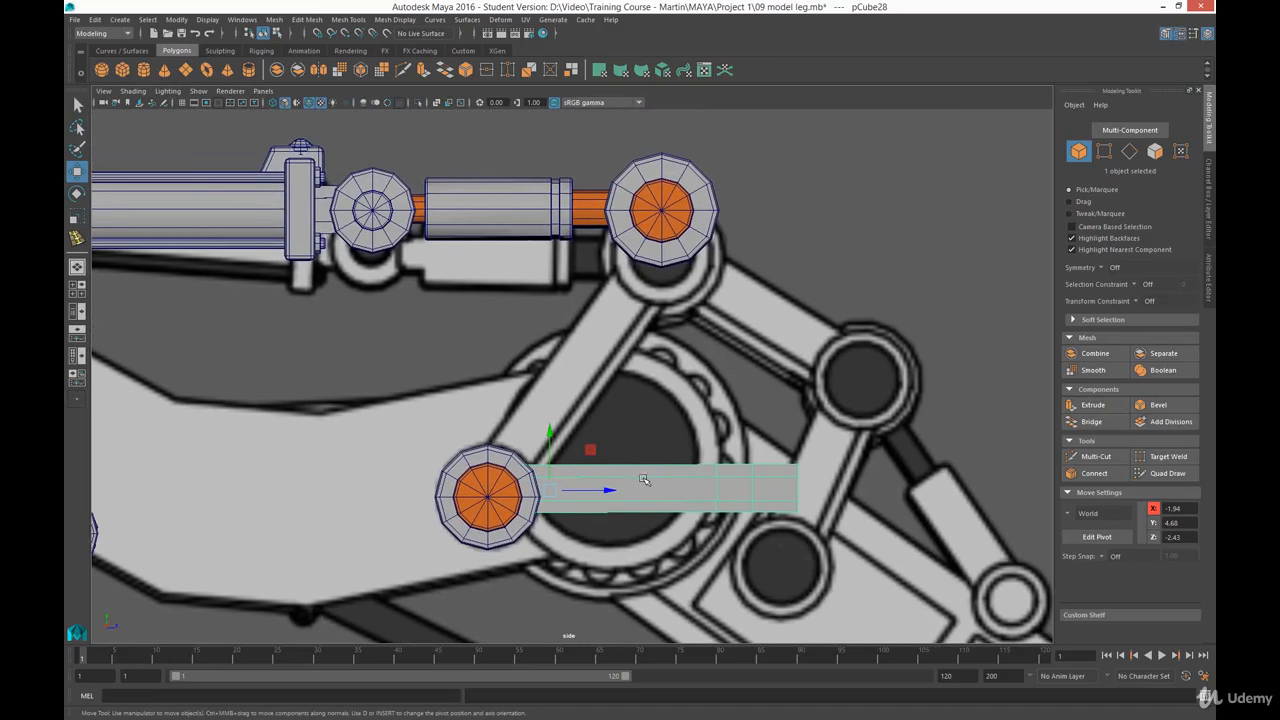
key(r)
key(e)
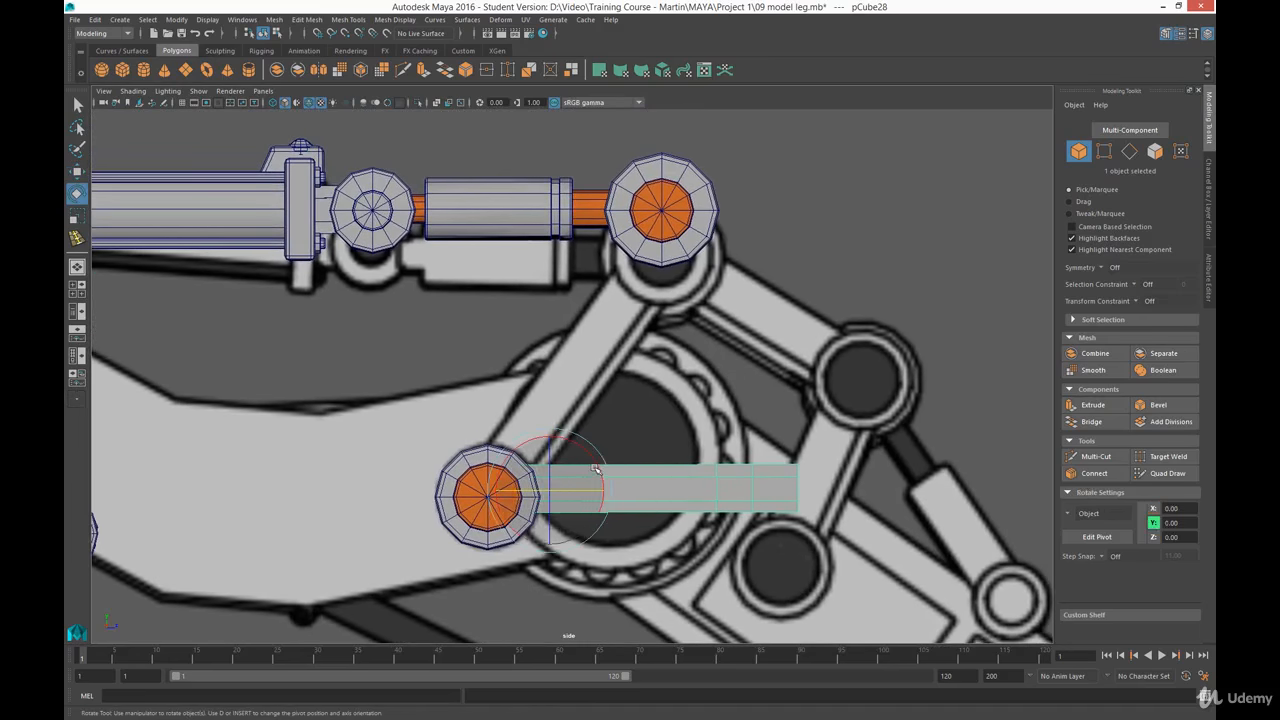
drag(597, 471, 562, 367)
Move the strut in the side view to about Y 4.95, Z -2.57 so it spans the lower and upper round joints
key(w)
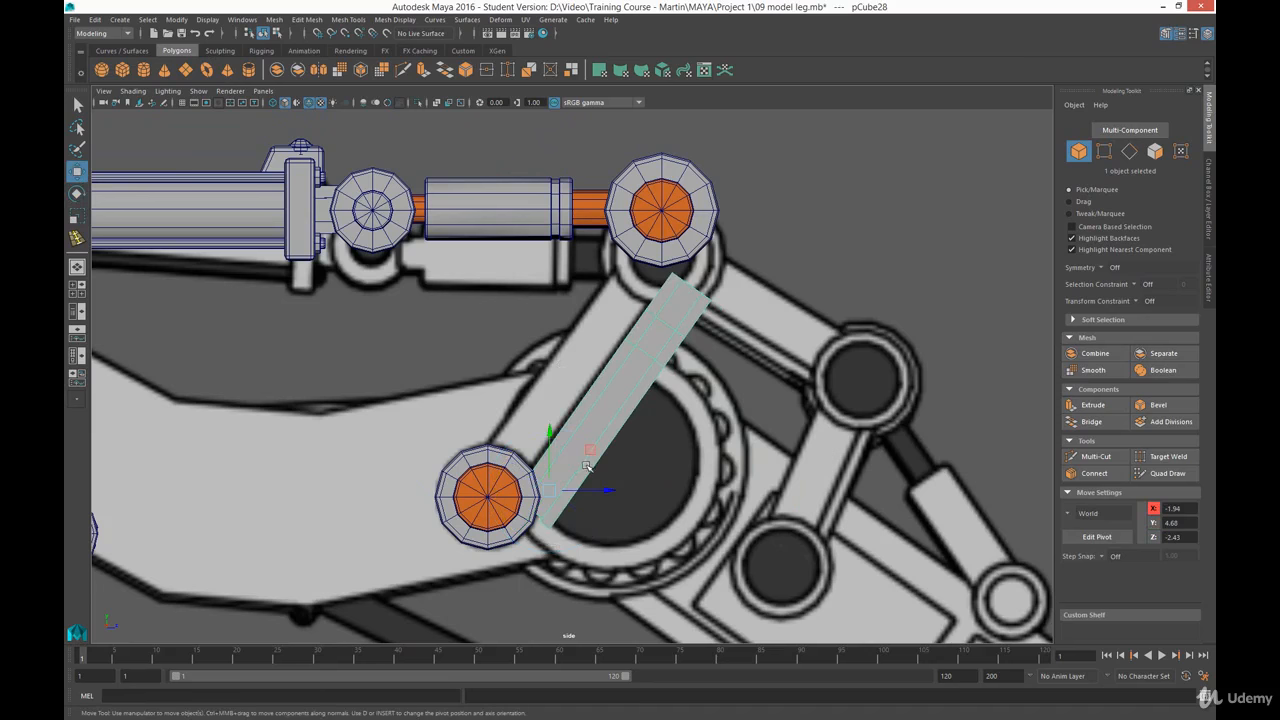
drag(586, 449, 570, 406)
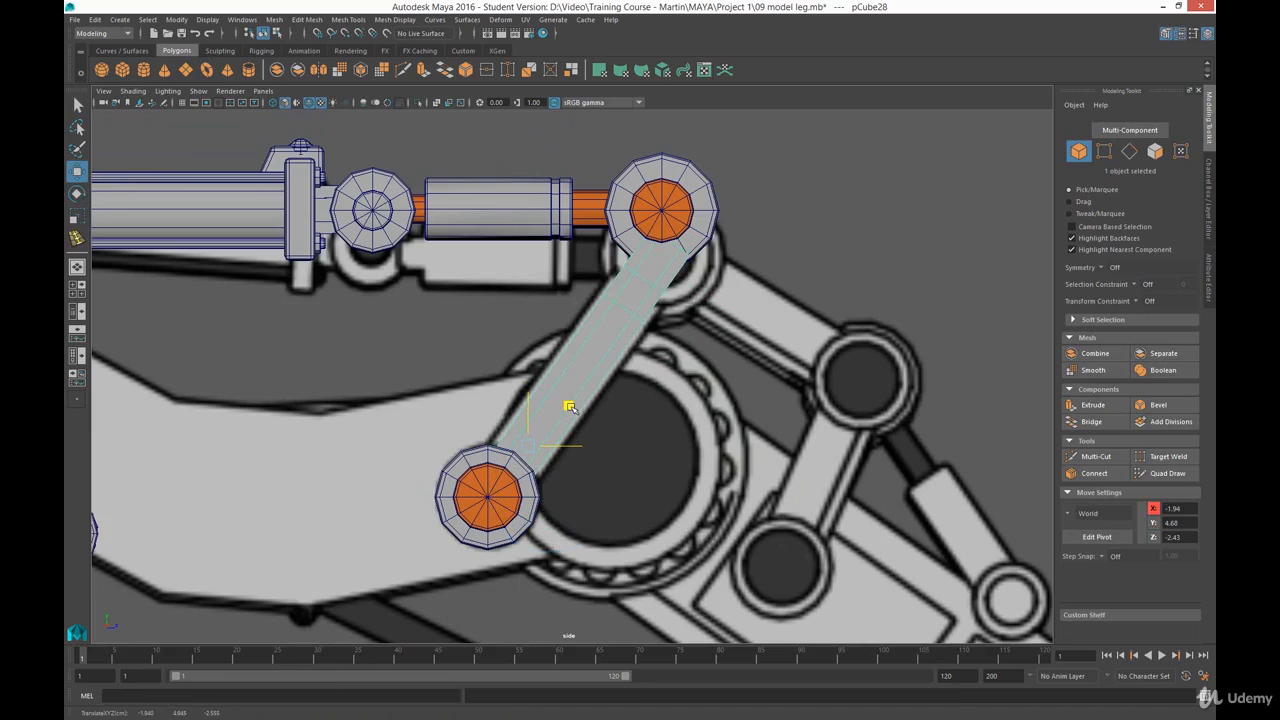
drag(570, 406, 566, 403)
key(space)
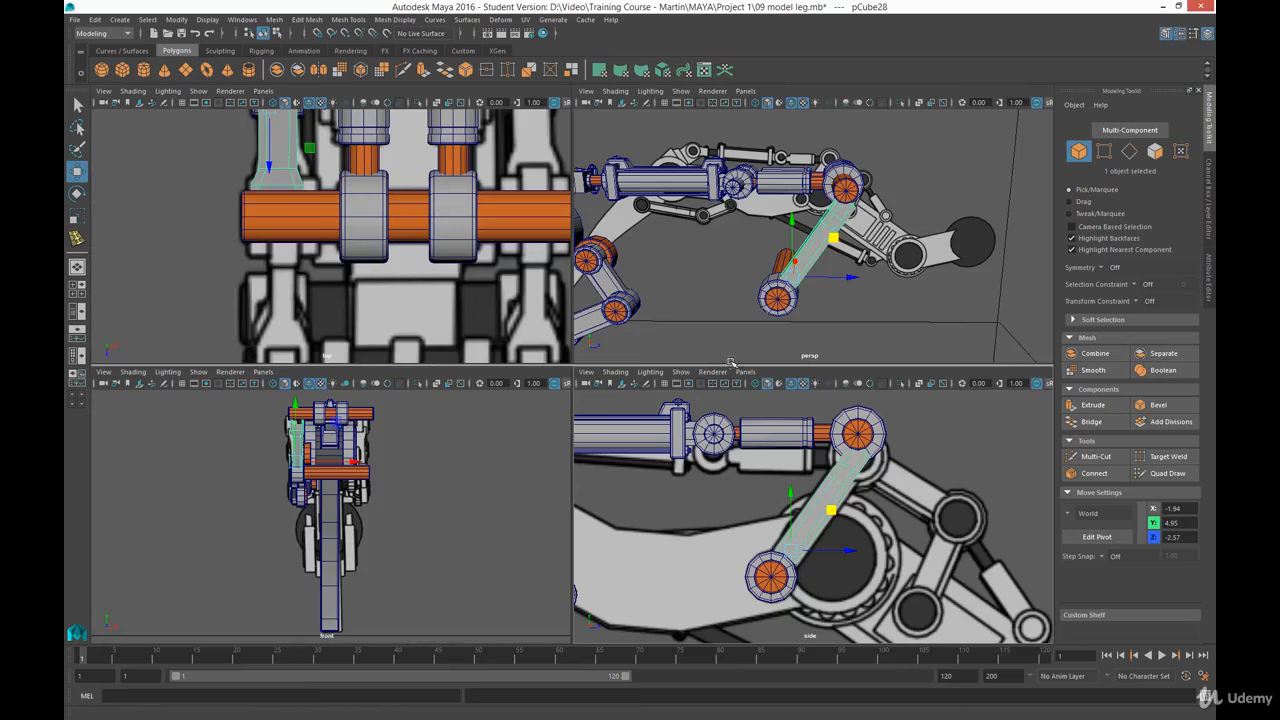
mouse_move(820, 267)
alt+mouse_down()
mouse_move(760, 262)
mouse_move(818, 248)
alt+mouse_up()
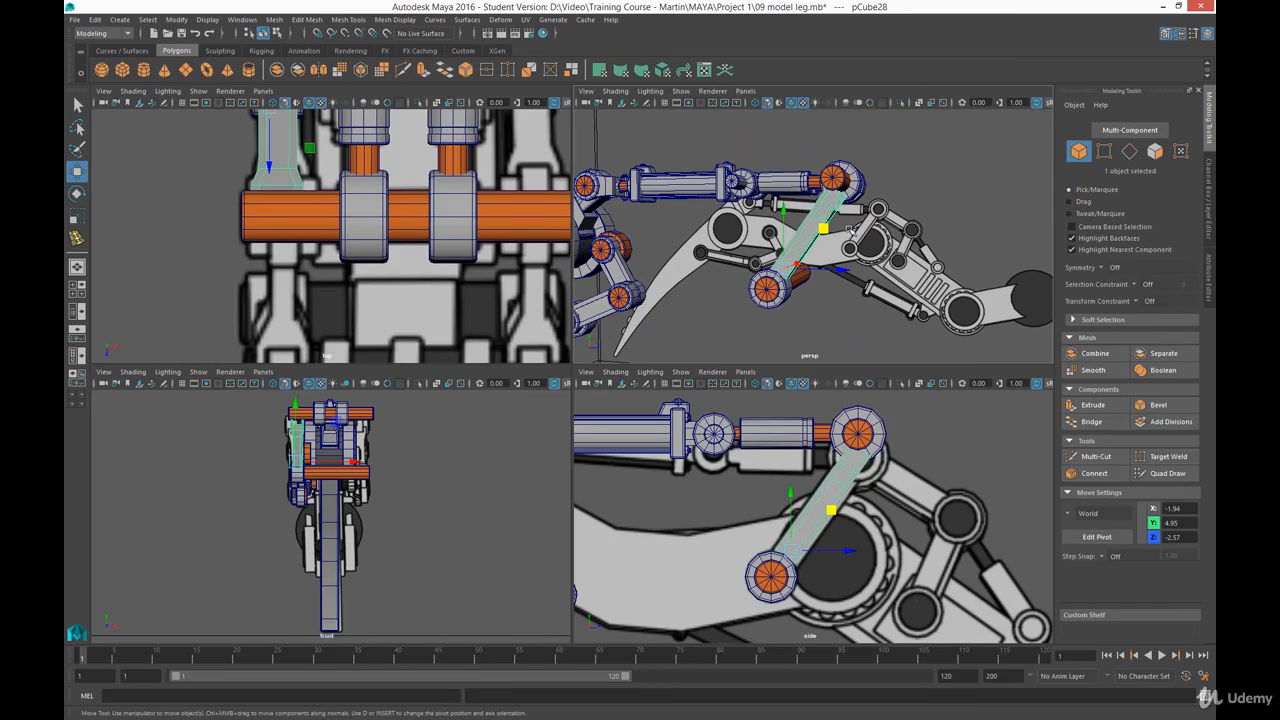
Duplicate one of the upper axle's round rings and move the copy along X to about -1.88, onto the strut's forked end
alt+drag(840, 198, 752, 224)
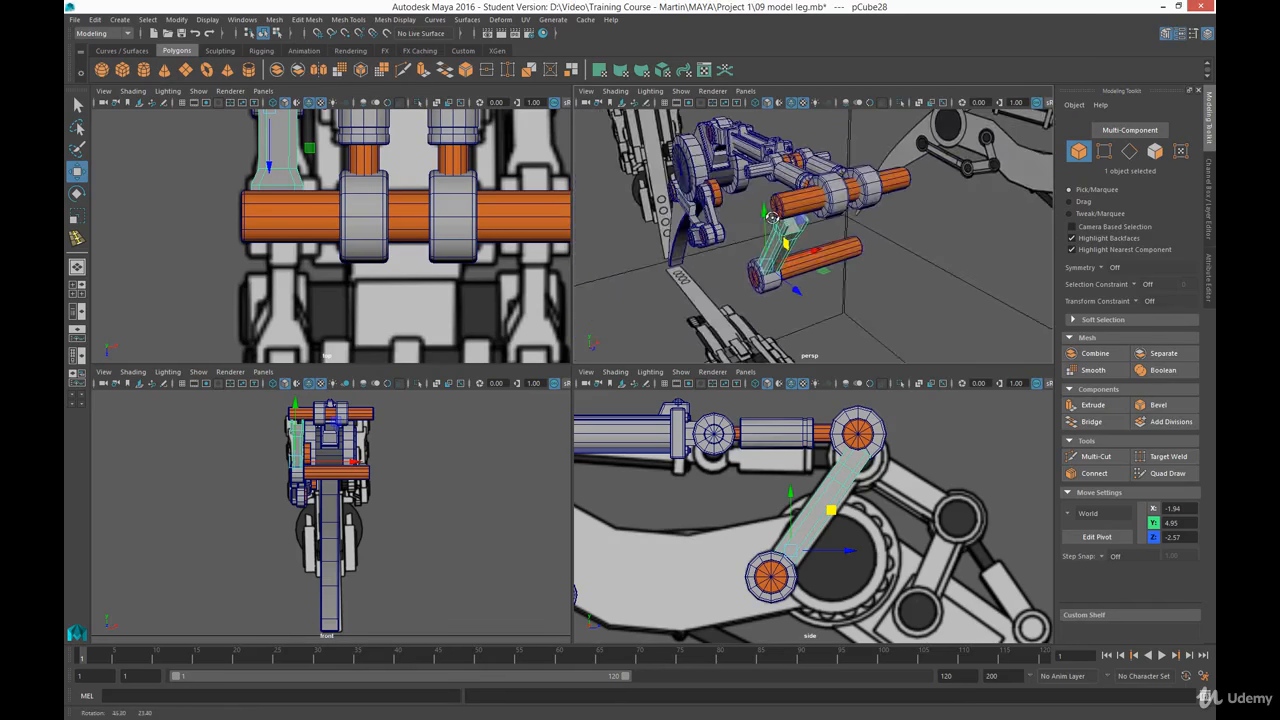
alt+right_drag(803, 188, 809, 246)
alt+drag(809, 246, 878, 191)
click(889, 175)
key(ctrl+d)
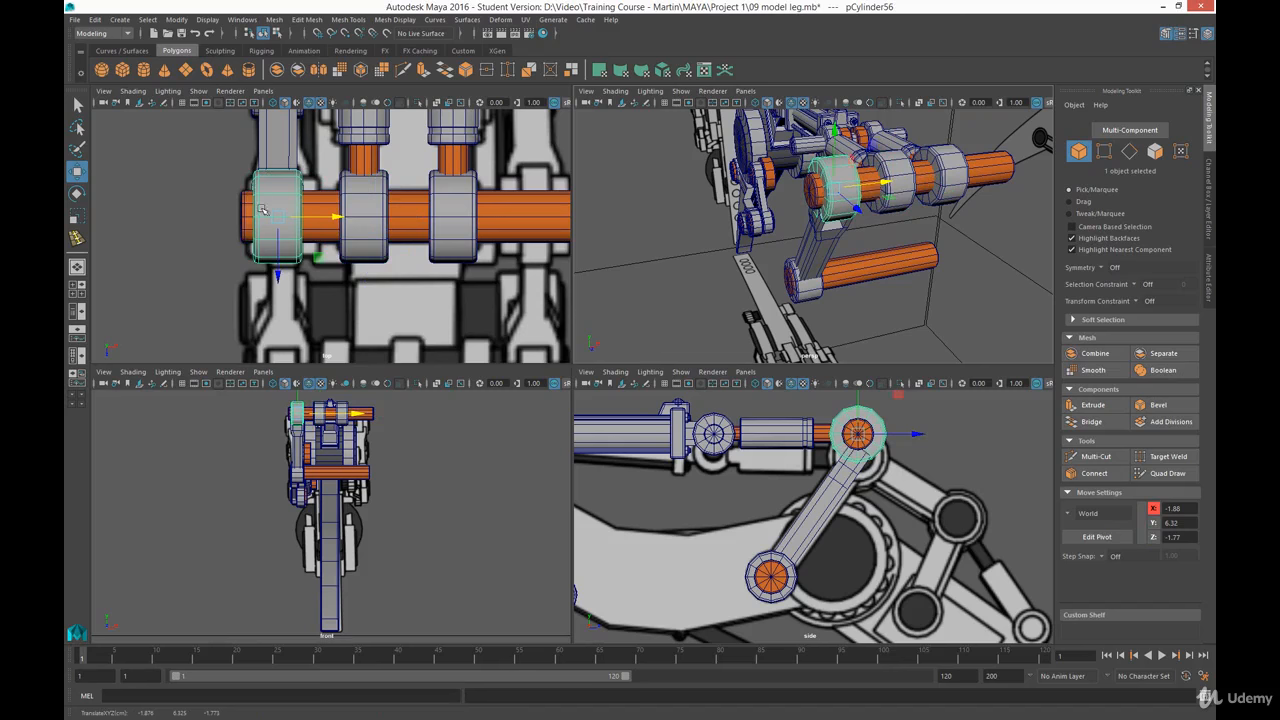
Narrow the copied ring by moving the vertices on both of its sides inward along X, and return to object selection
key(f)
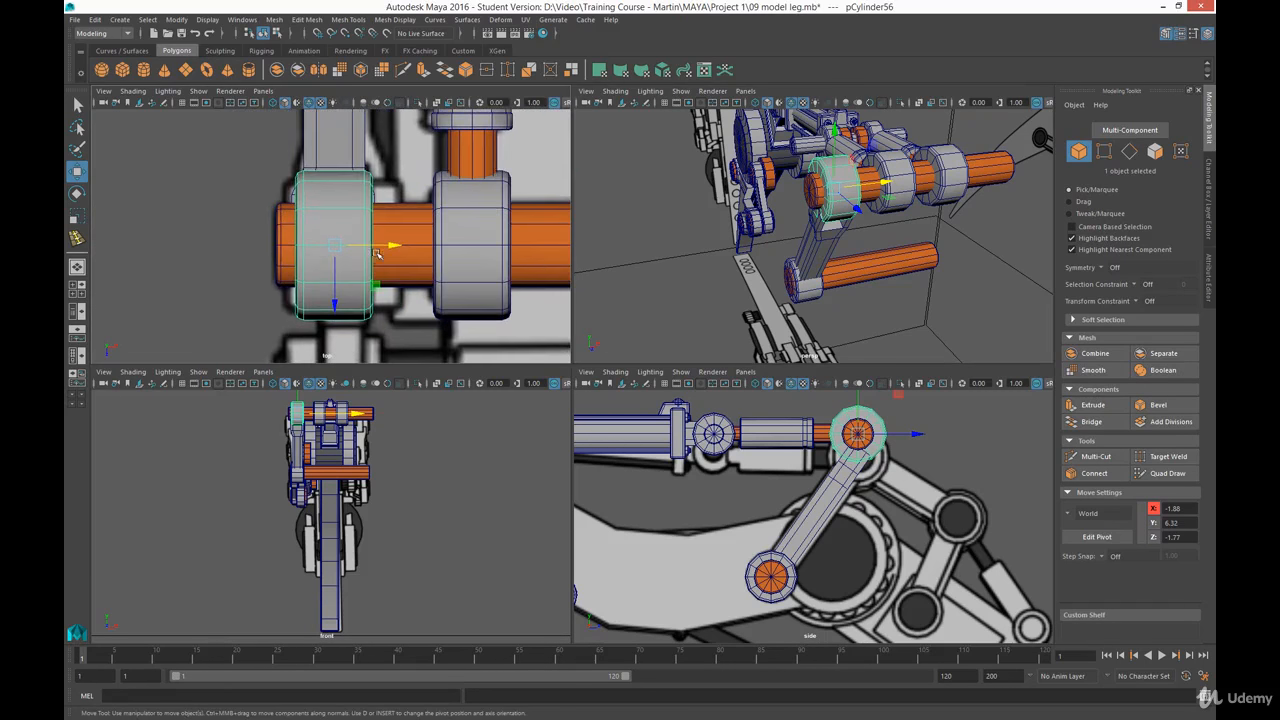
right_drag(338, 250, 262, 249)
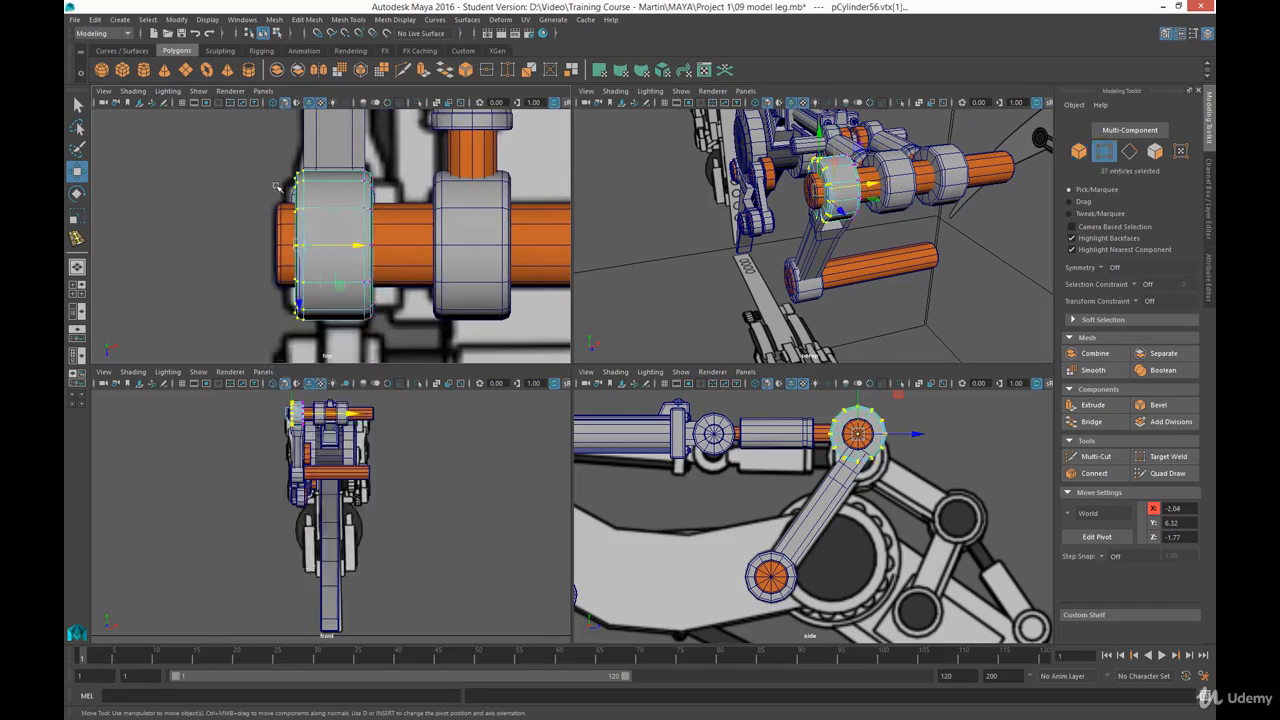
drag(281, 163, 340, 372)
mouse_move(332, 247)
mouse_down()
mouse_move(370, 248)
mouse_move(354, 247)
mouse_up()
drag(352, 160, 400, 318)
drag(405, 246, 361, 259)
key(F8)
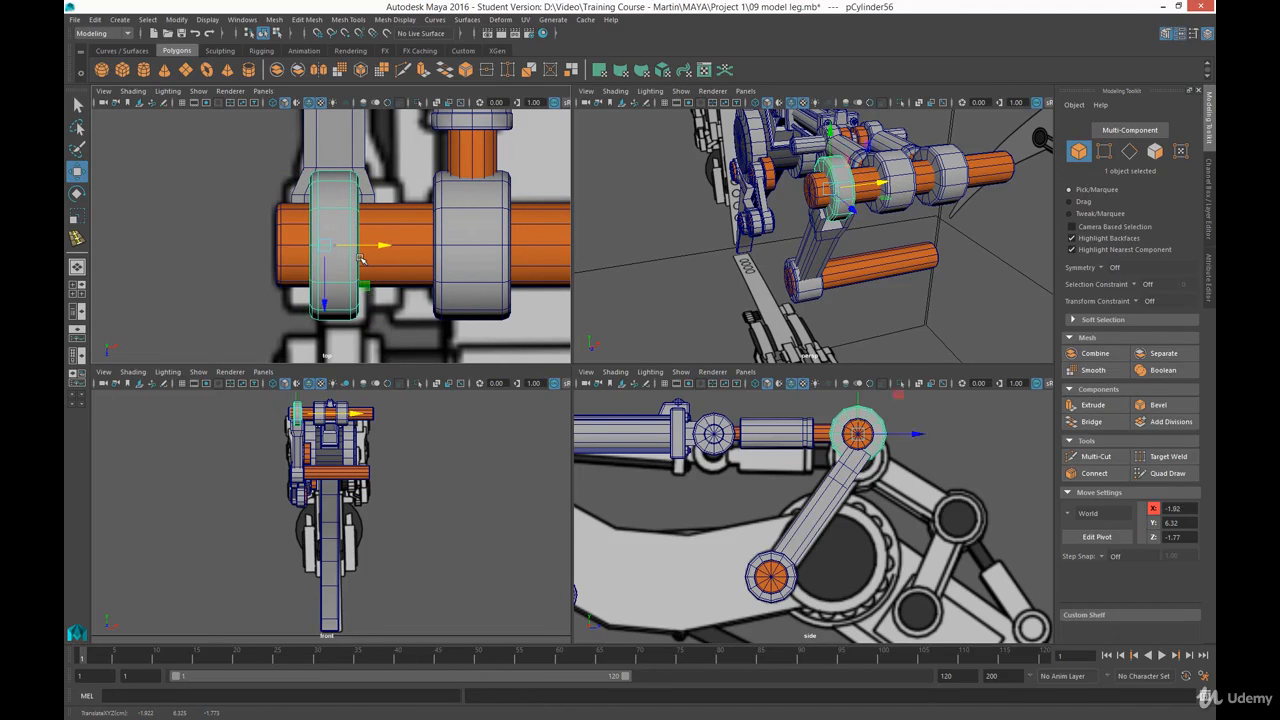
Duplicate the narrow ring, shift the copy outward along the axle and scale it to X 0.67, Y 1.12, Z 1.12
key(ctrl+d)
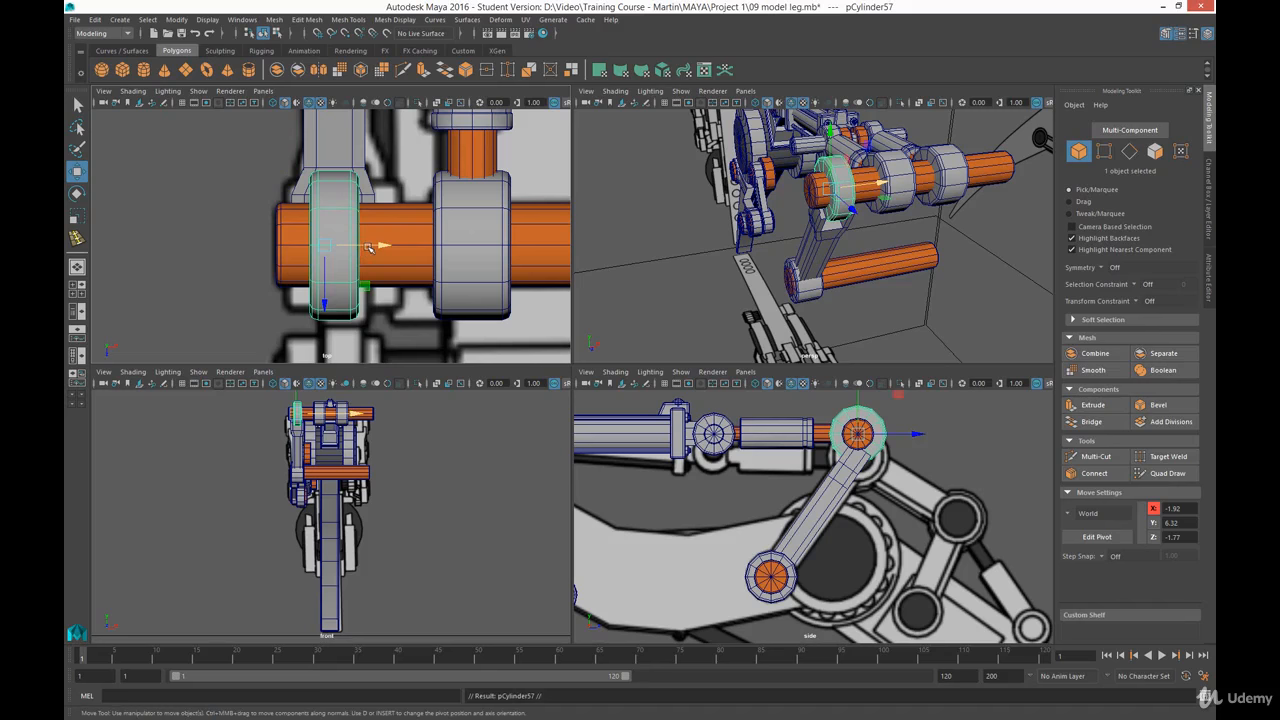
drag(862, 190, 826, 240)
key(r)
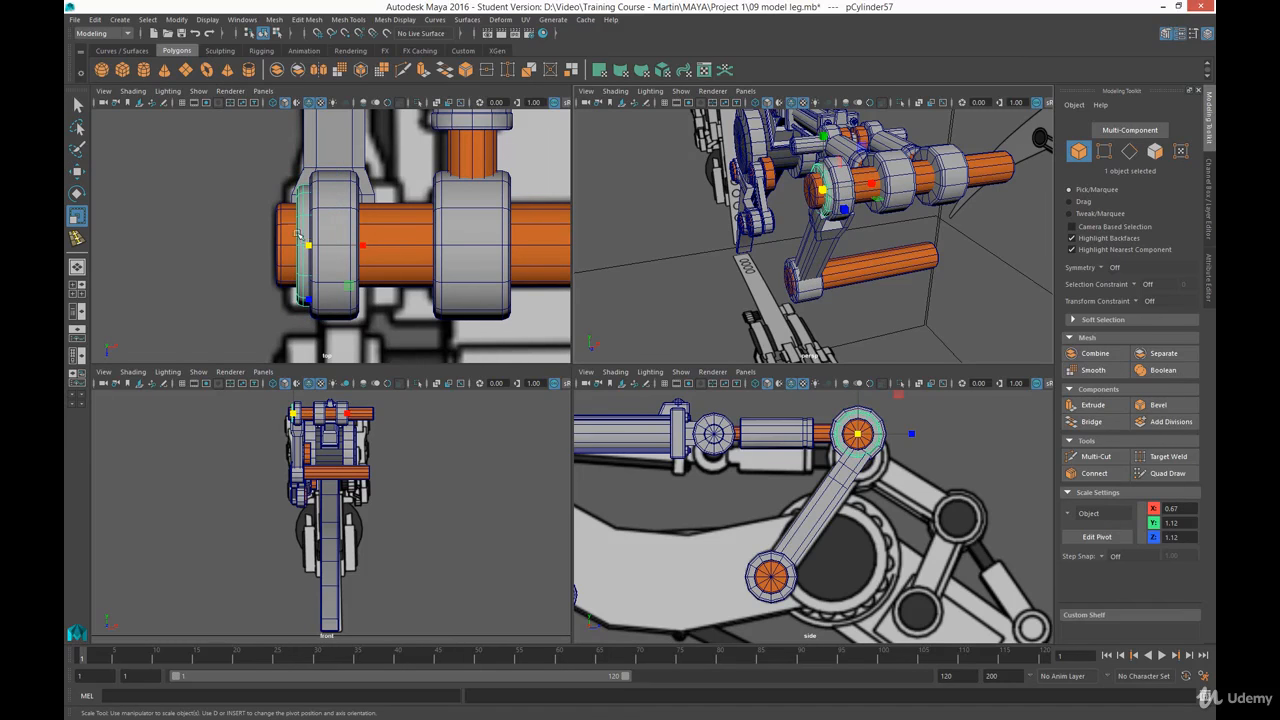
Move the vertices on the smaller ring's inner side along X to about -1.60, past the larger ring
right_drag(298, 232, 266, 225)
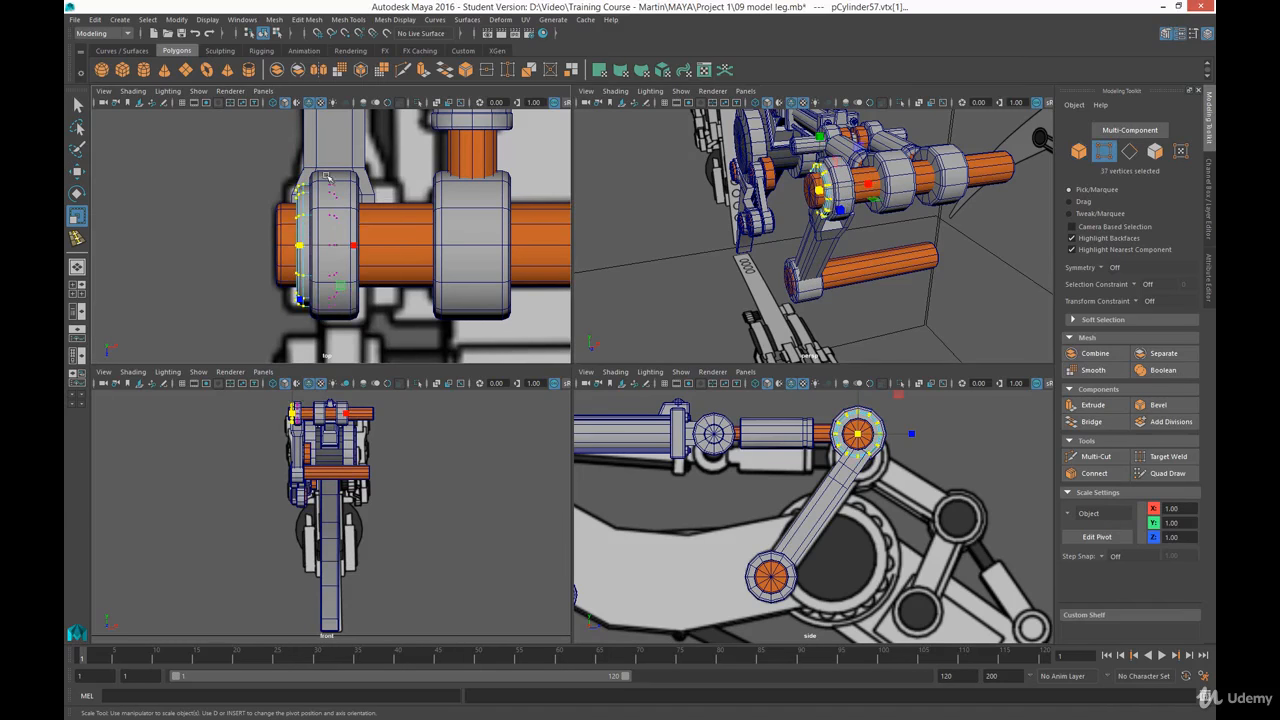
drag(318, 158, 376, 298)
key(w)
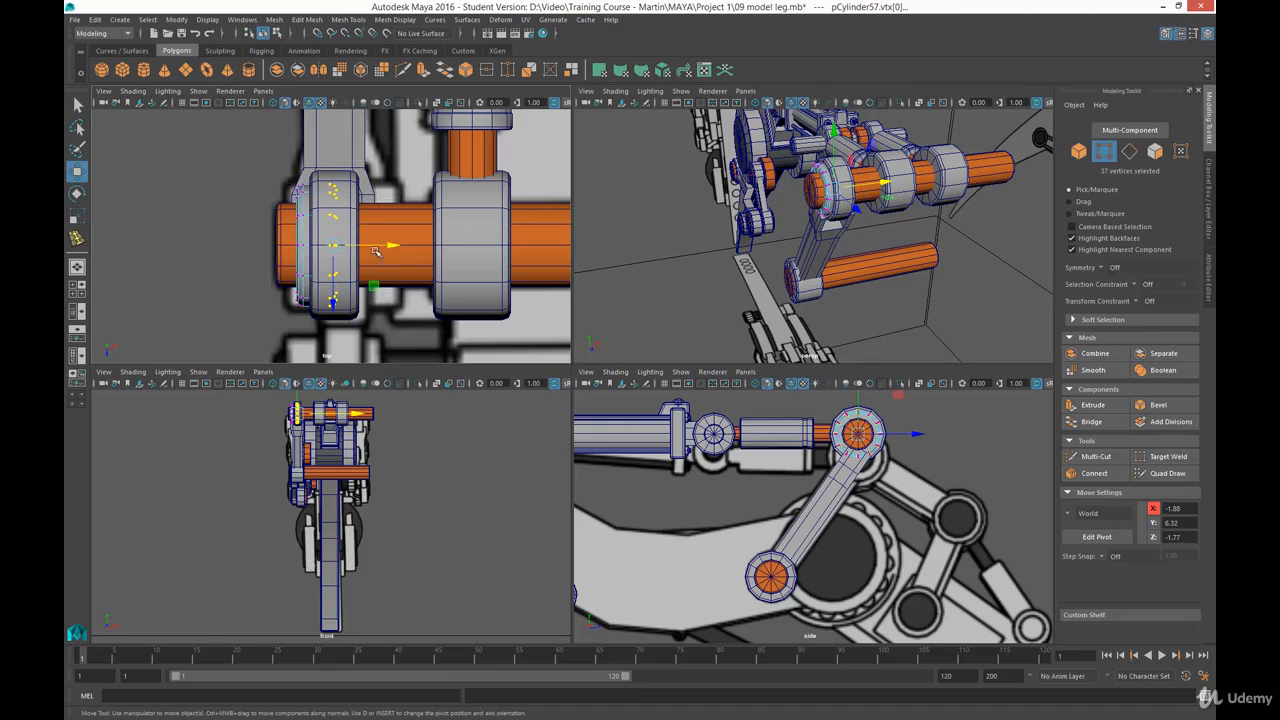
click(388, 249)
key(ctrl+z)
drag(383, 247, 446, 247)
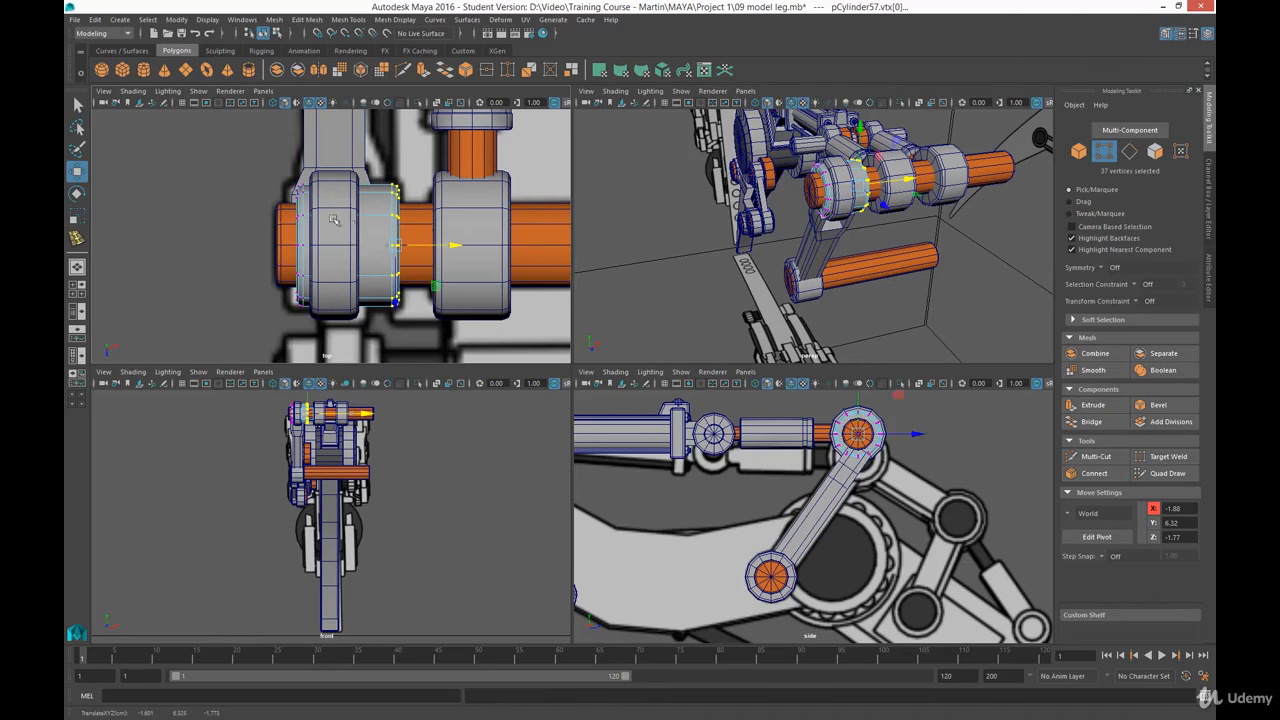
Move the smaller ring's outer-side vertices outward to about X -2.06, pull the inner side slightly back, and return to object selection
drag(276, 172, 332, 299)
drag(341, 251, 336, 247)
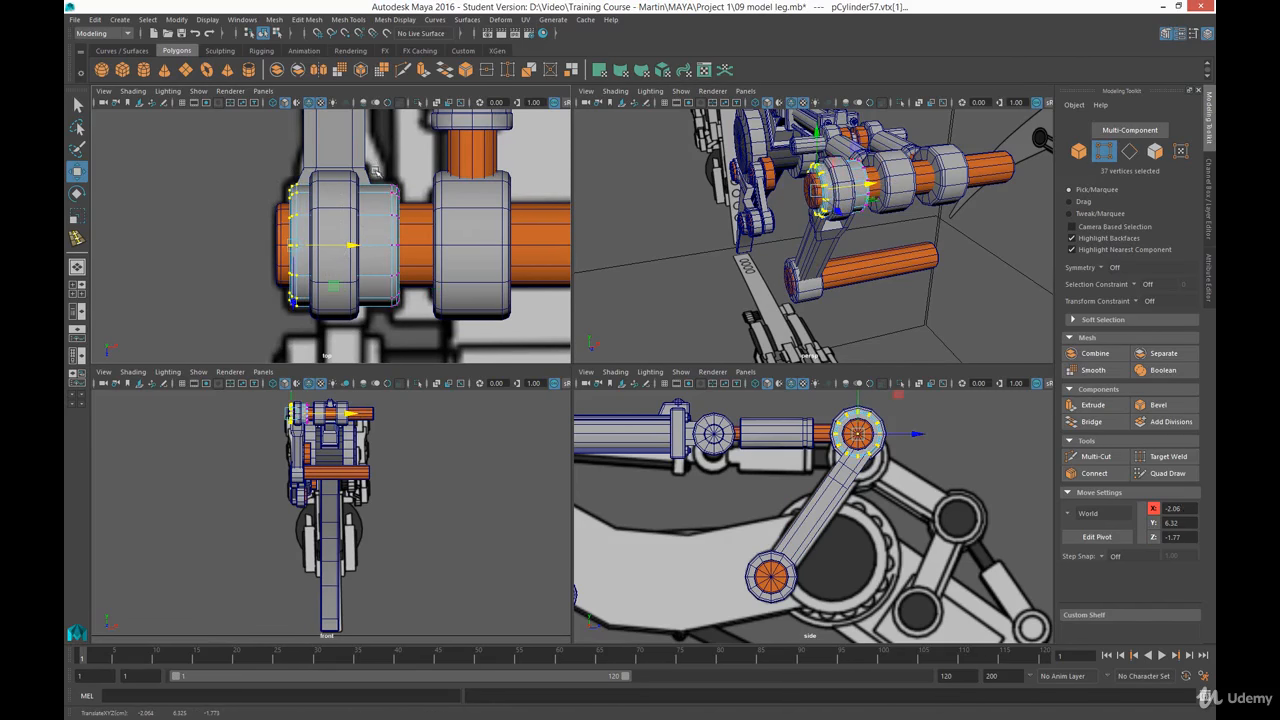
drag(376, 172, 432, 308)
click(424, 246)
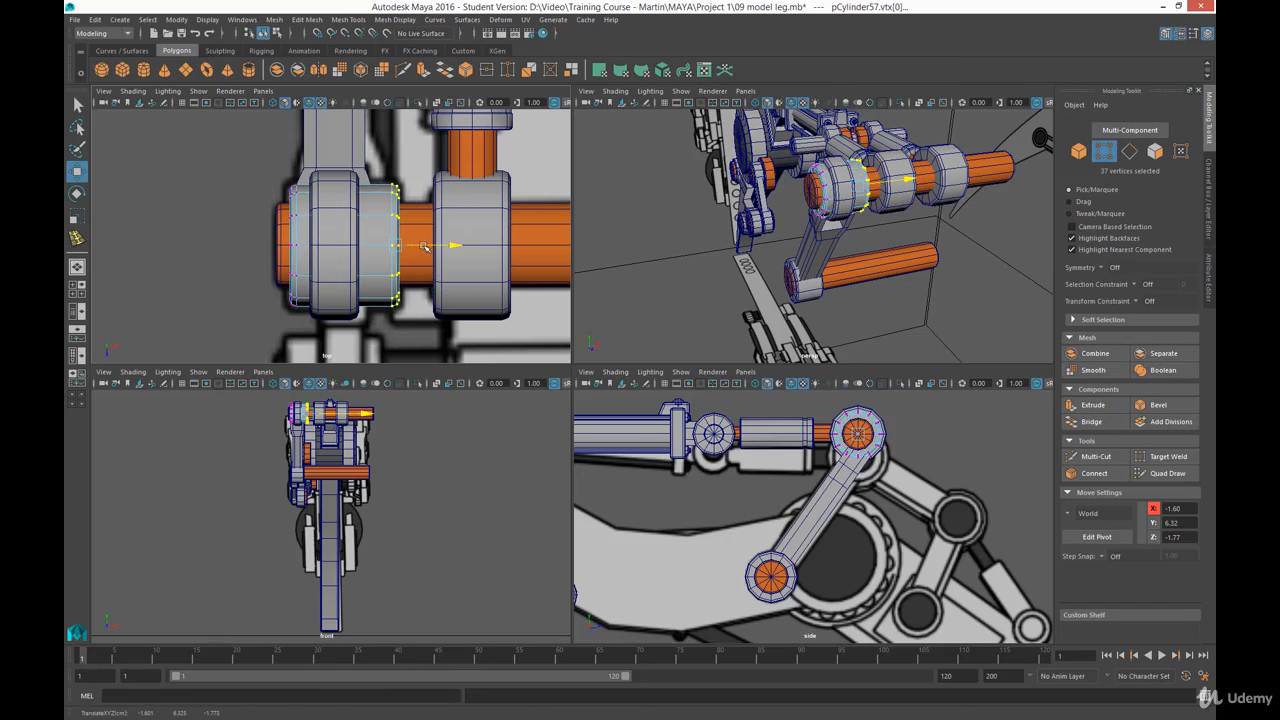
drag(424, 246, 420, 246)
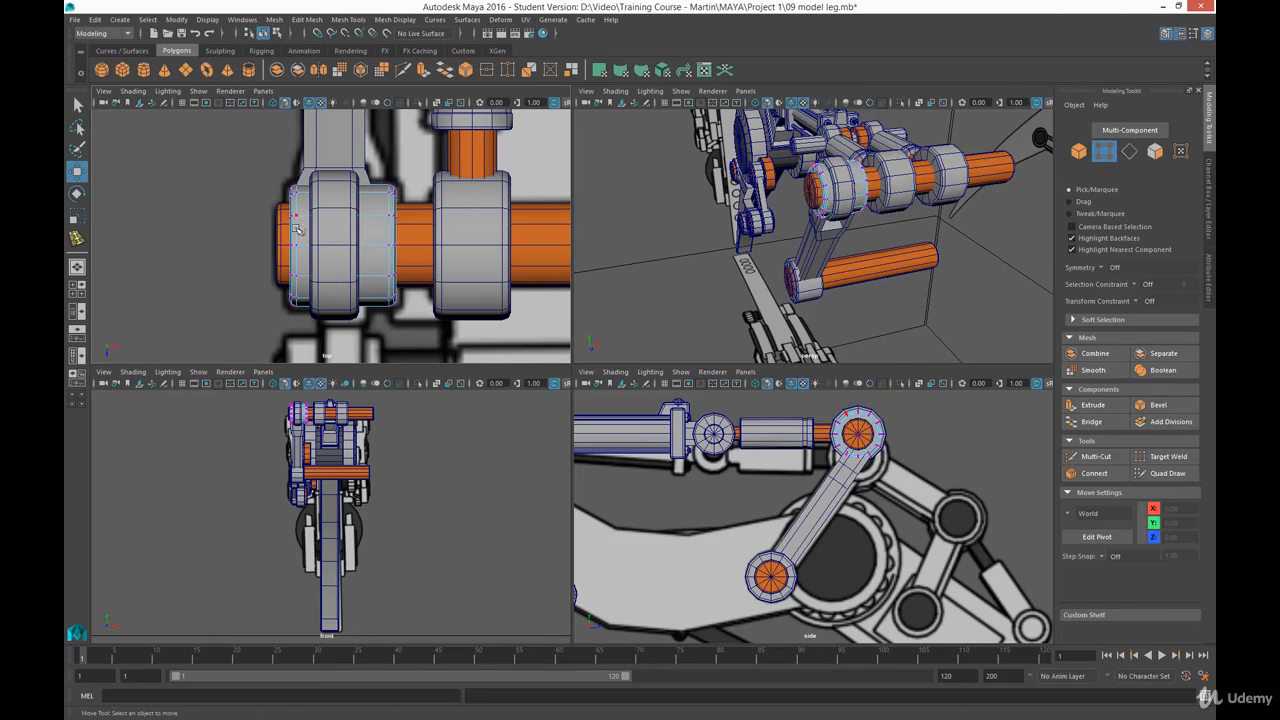
right_drag(297, 230, 326, 212)
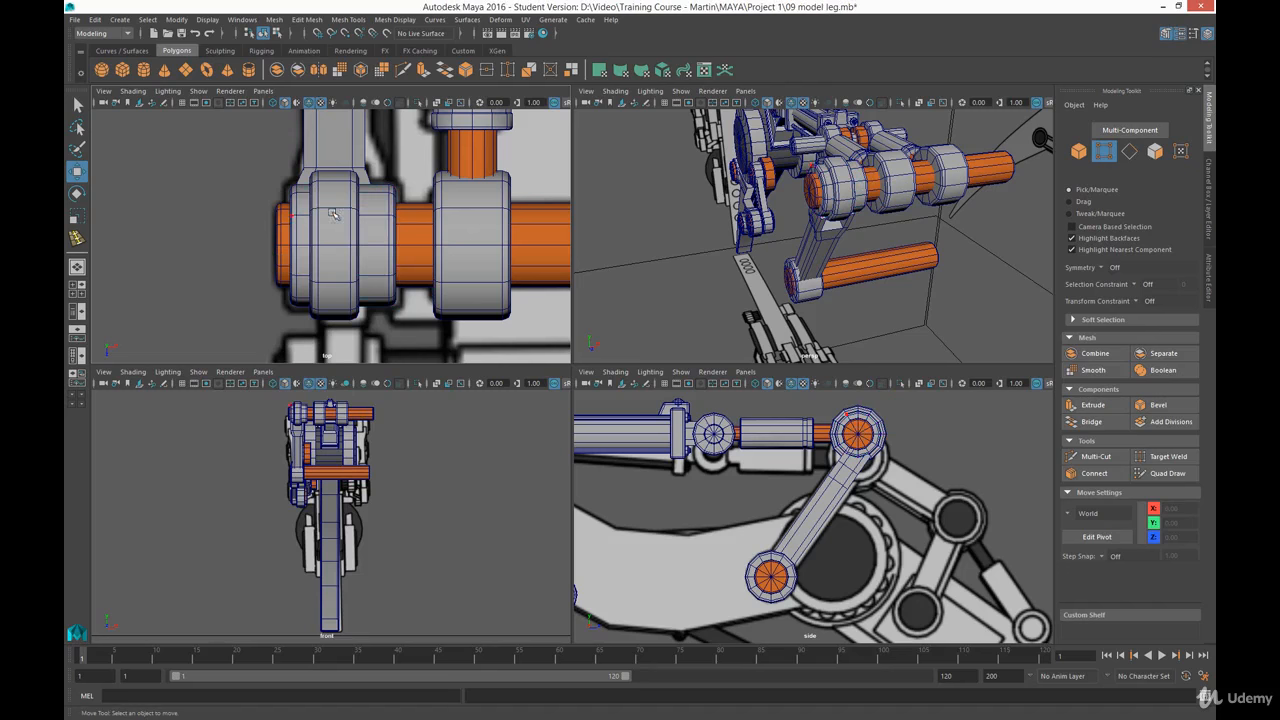
Select the smaller ring and examine the new rings and the forked strut from several sides in the full-size perspective view
click(381, 262)
alt+drag(746, 245, 758, 247)
key(space)
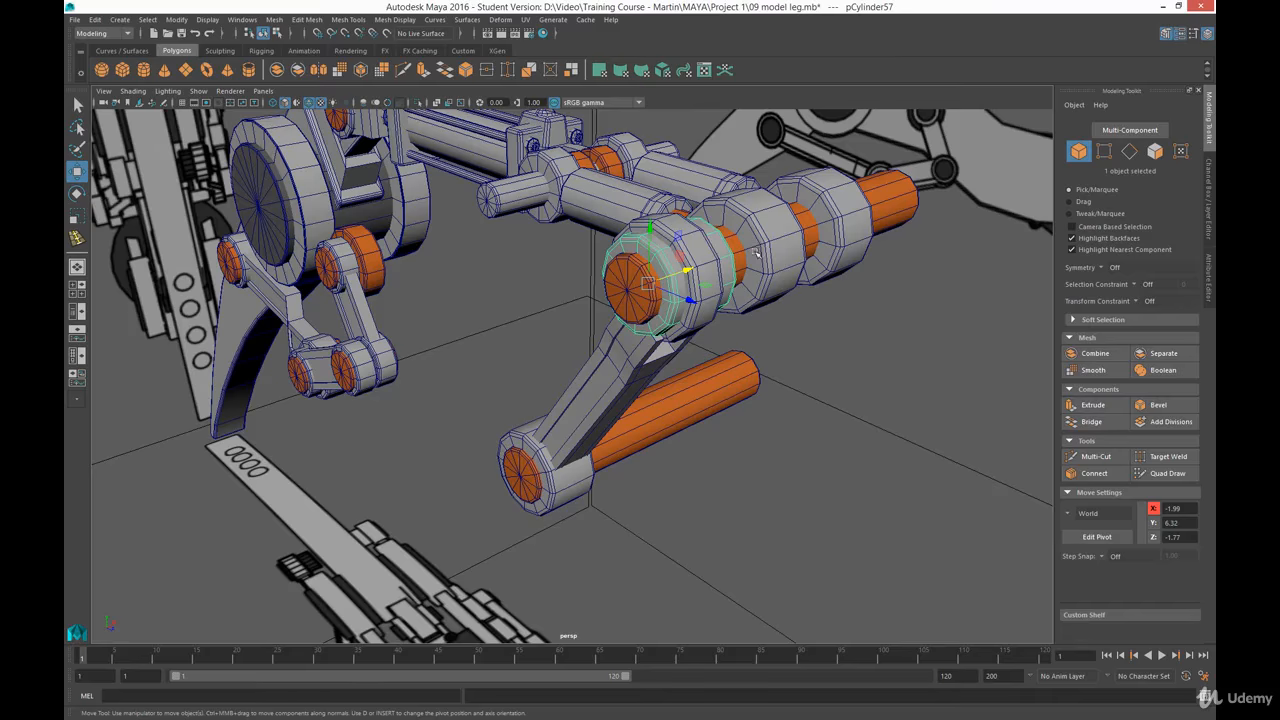
alt+drag(703, 298, 852, 290)
scroll(730, 240, up, 3)
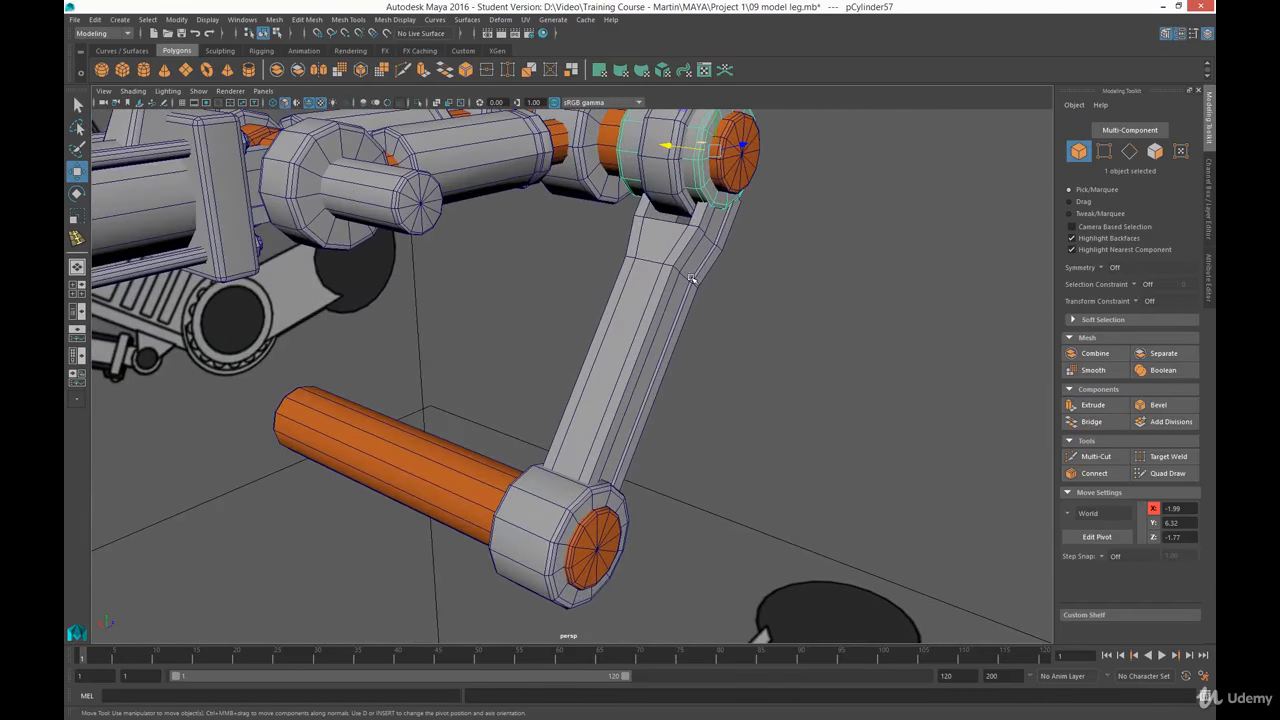
alt+drag(691, 278, 614, 300)
scroll(614, 300, up, 2)
alt+right_drag(614, 300, 536, 205)
alt+drag(536, 205, 549, 292)
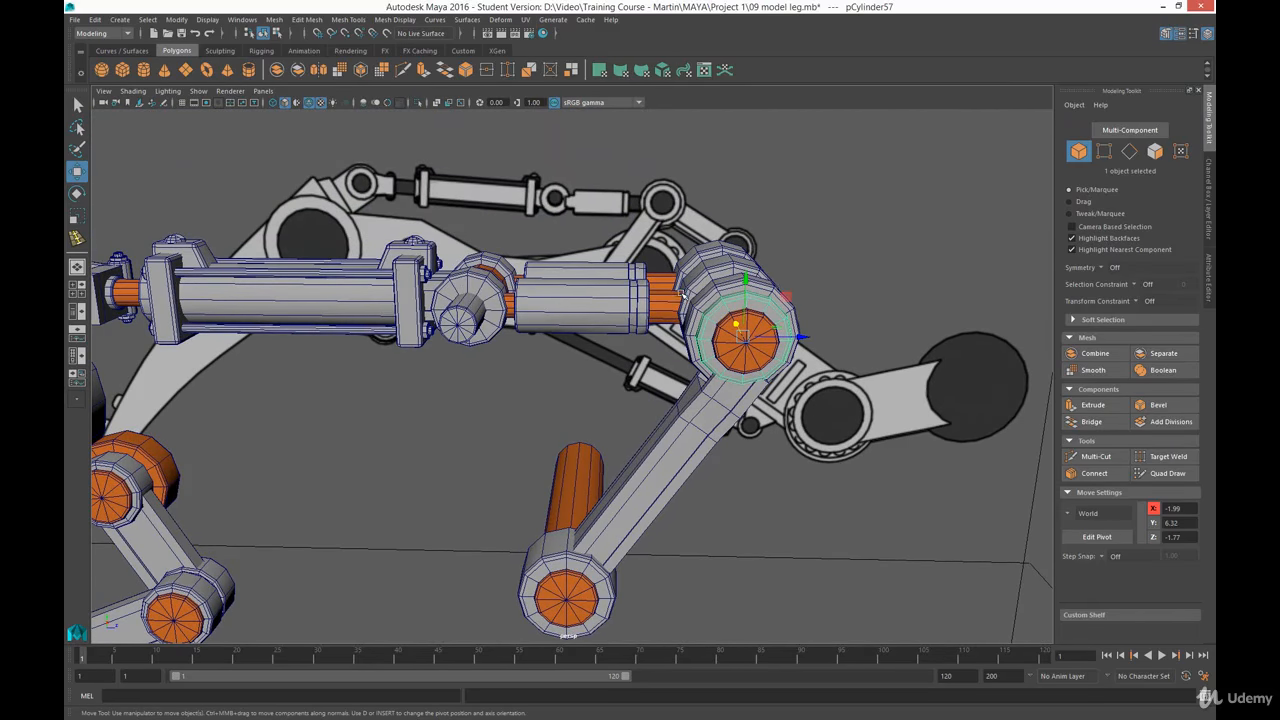
Select the whole horizontal piston assembly in the side view and add its end bracket, bolts and connecting rod to the selection
key(space)
key(space)
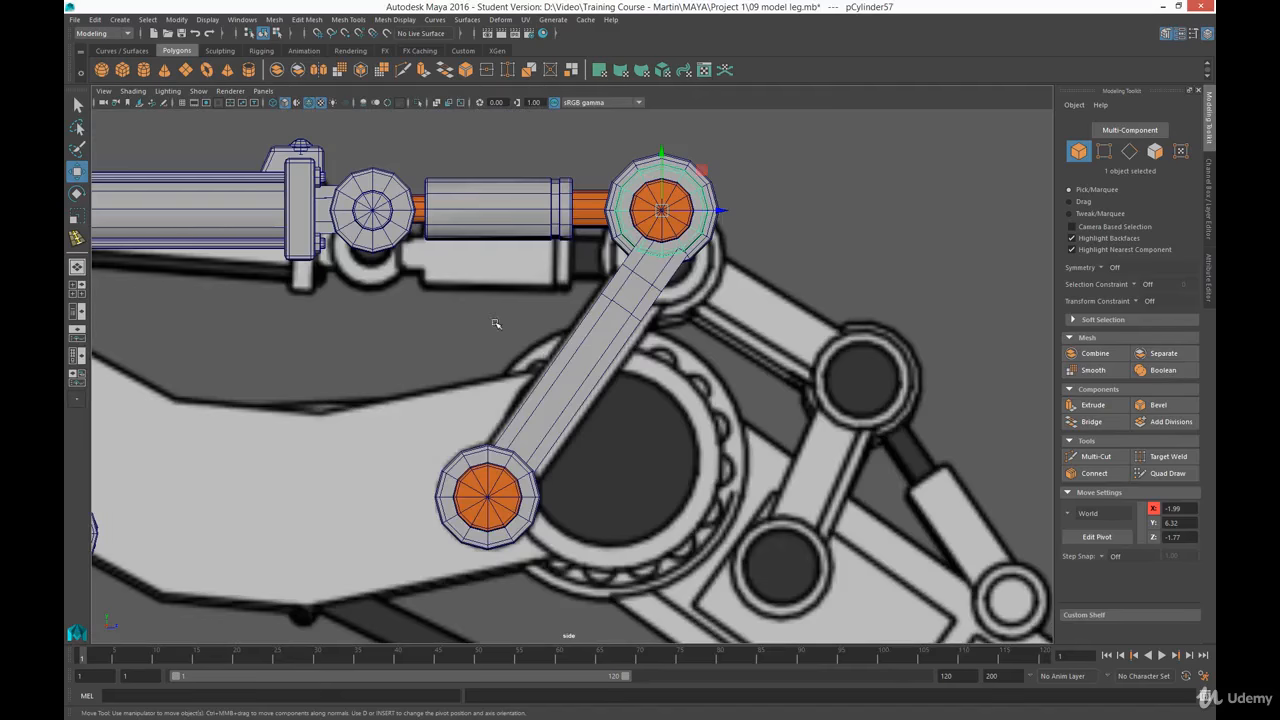
alt+middle_drag(494, 323, 864, 344)
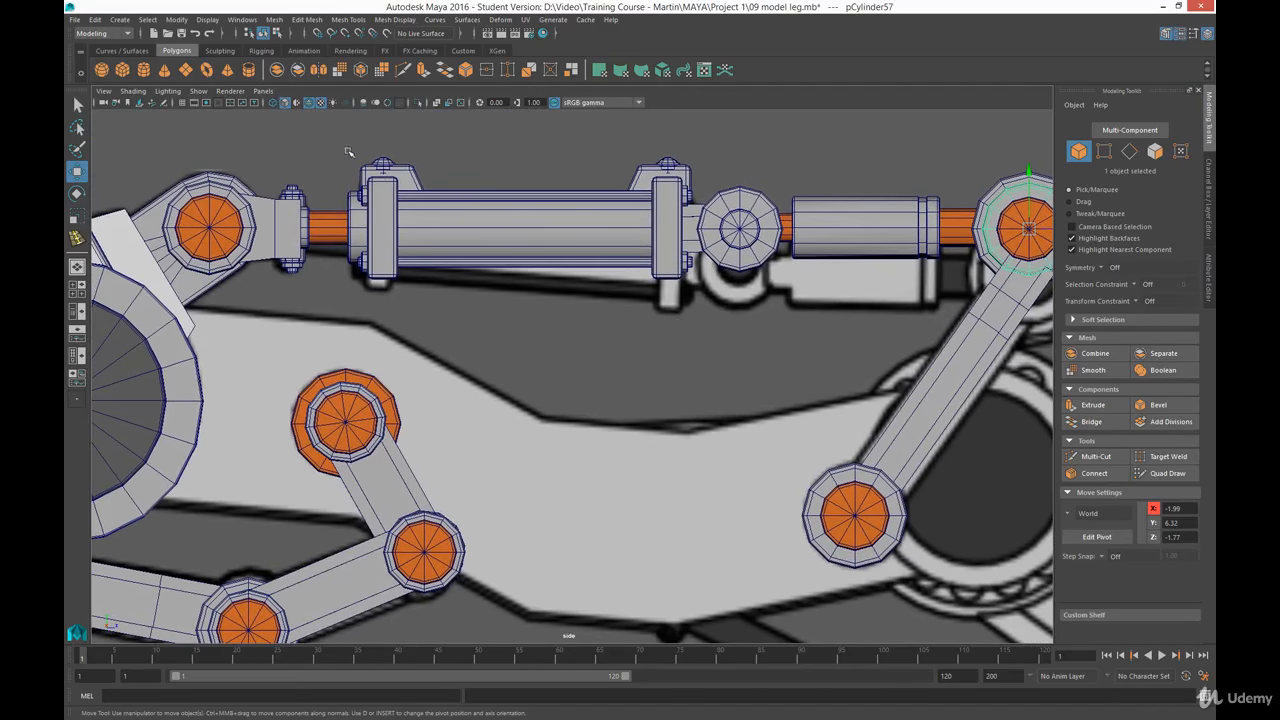
drag(340, 148, 946, 295)
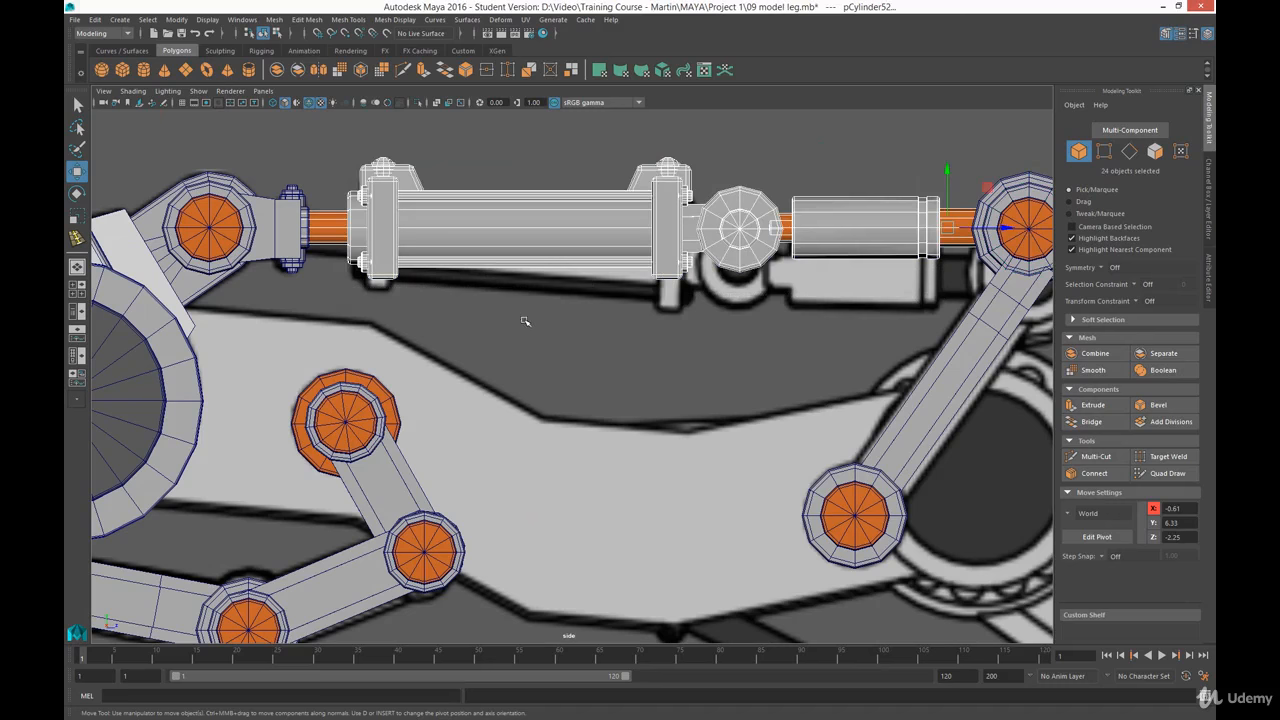
key(space)
key(space)
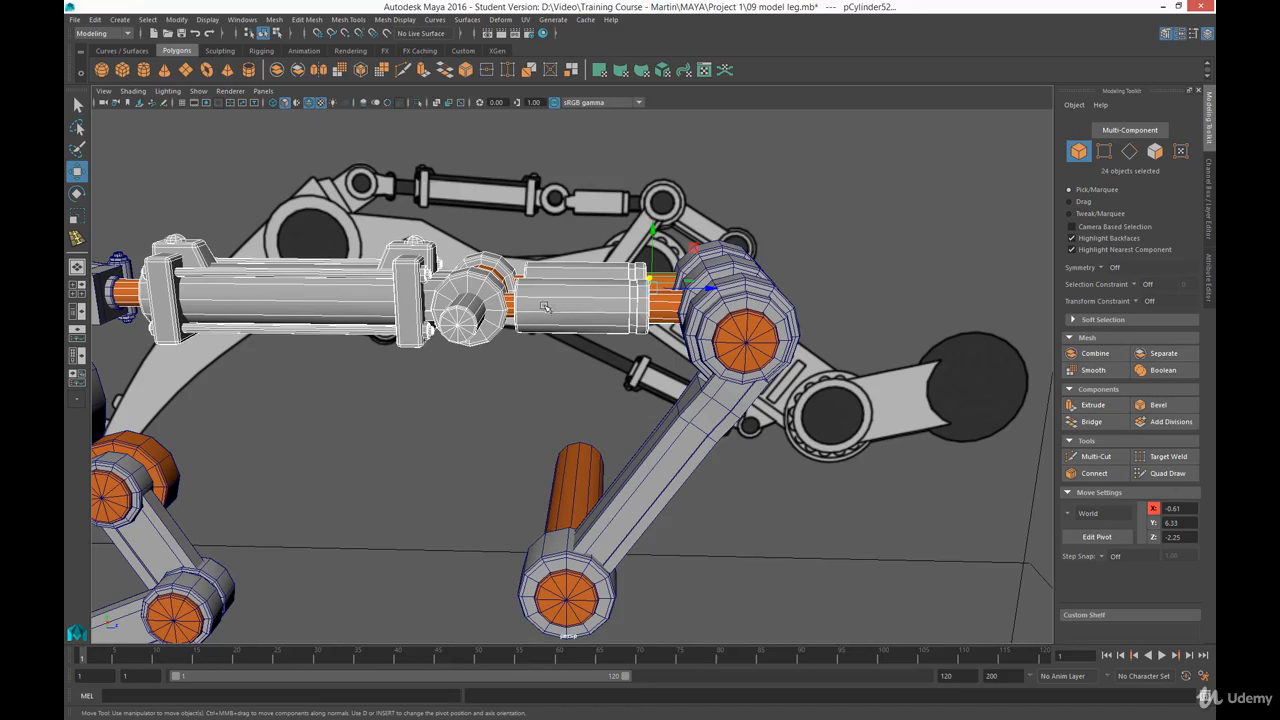
alt+drag(405, 328, 622, 314)
mouse_move(423, 298)
alt+mouse_down()
mouse_move(440, 322)
mouse_move(437, 302)
alt+mouse_up()
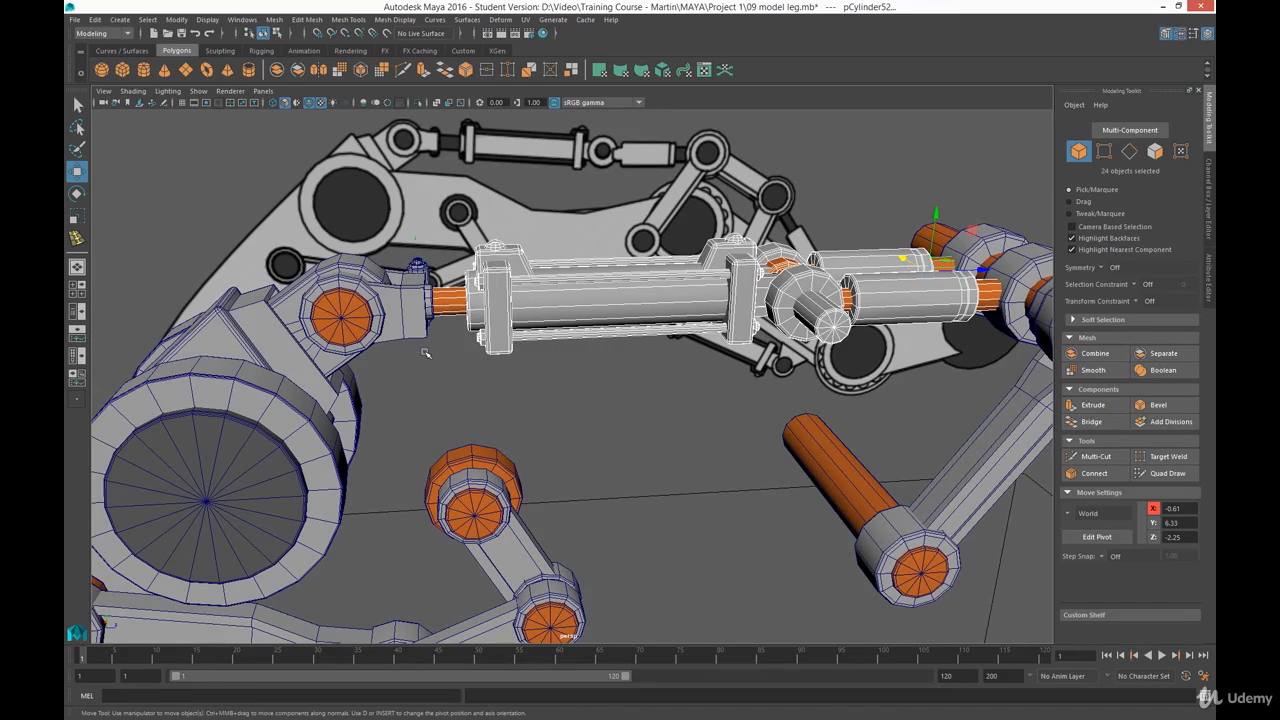
shift+drag(415, 238, 425, 352)
shift+click(453, 312)
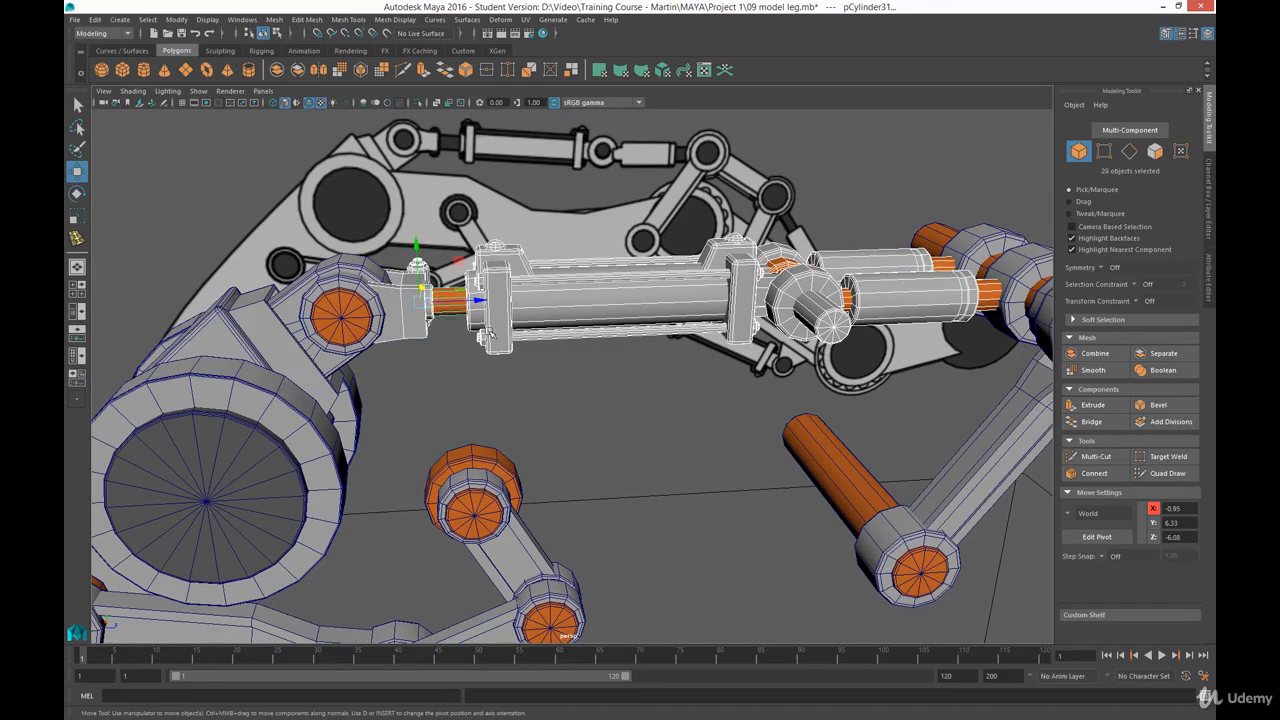
Add the upper axle and all its rings to the piston selection and group everything together
alt+drag(740, 350, 637, 264)
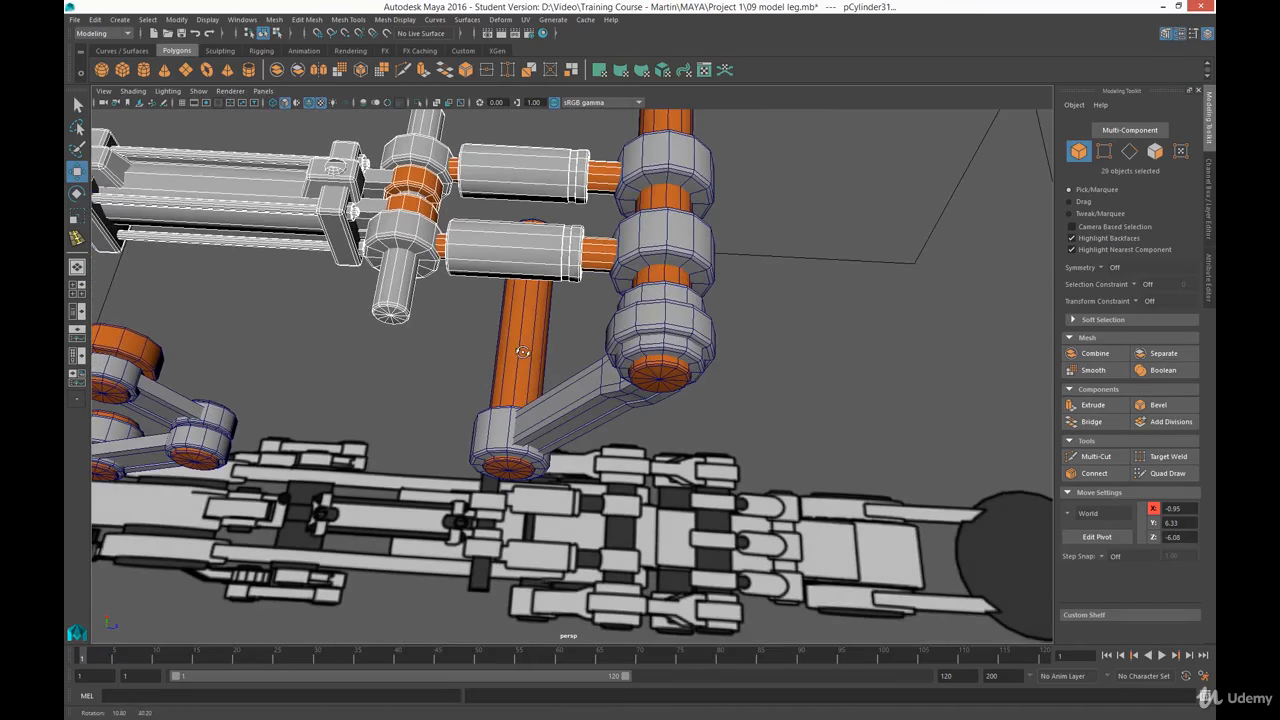
shift+click(708, 197)
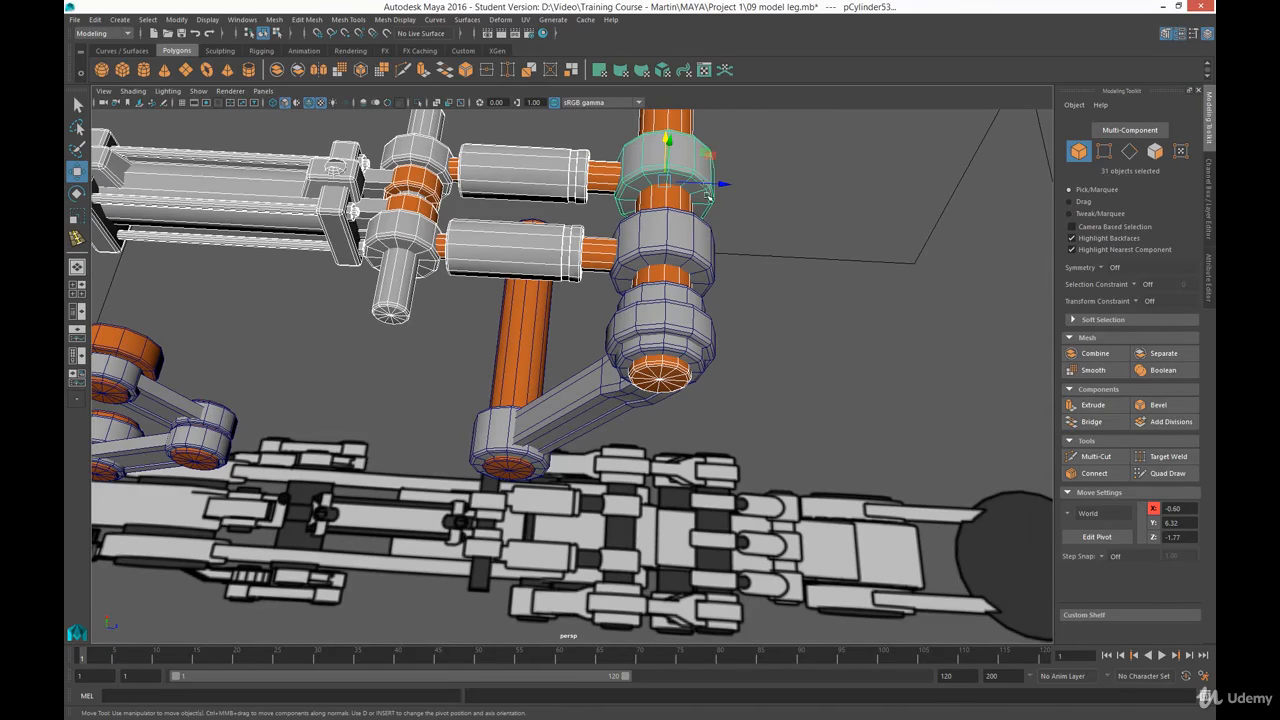
shift+click(695, 237)
alt+drag(695, 237, 645, 303)
shift+click(664, 329)
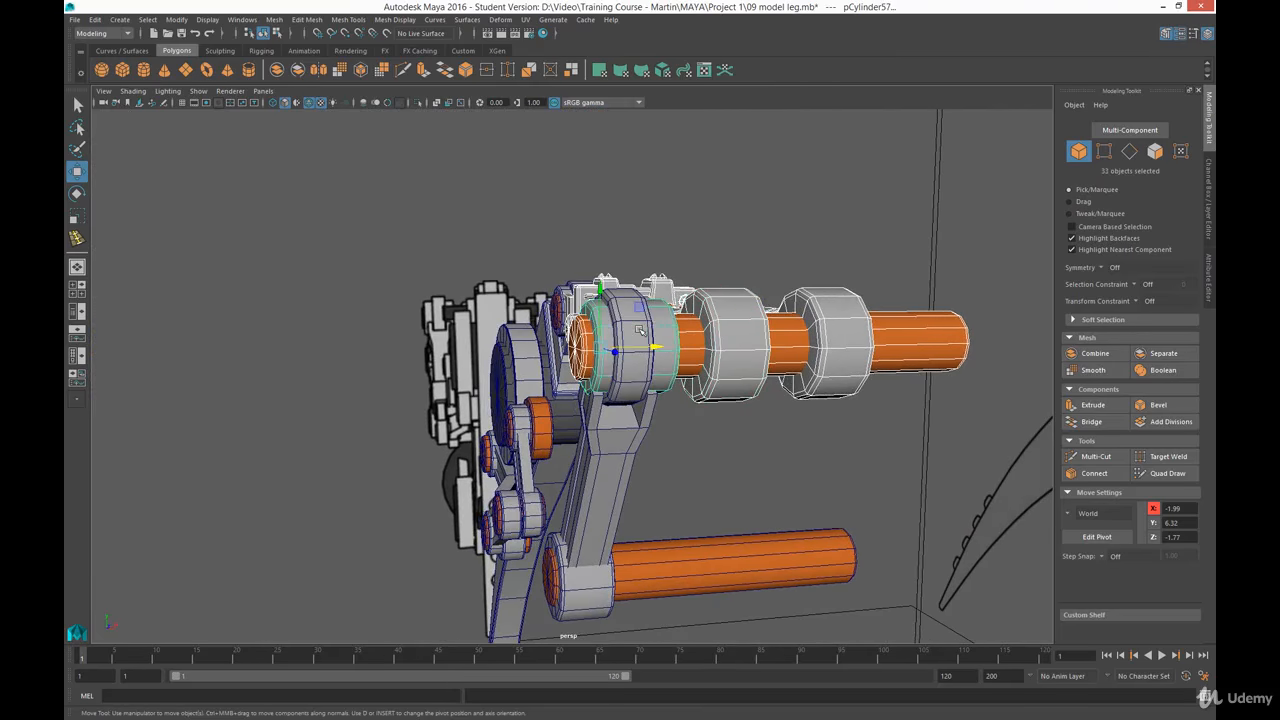
shift+click(640, 330)
alt+drag(573, 327, 804, 328)
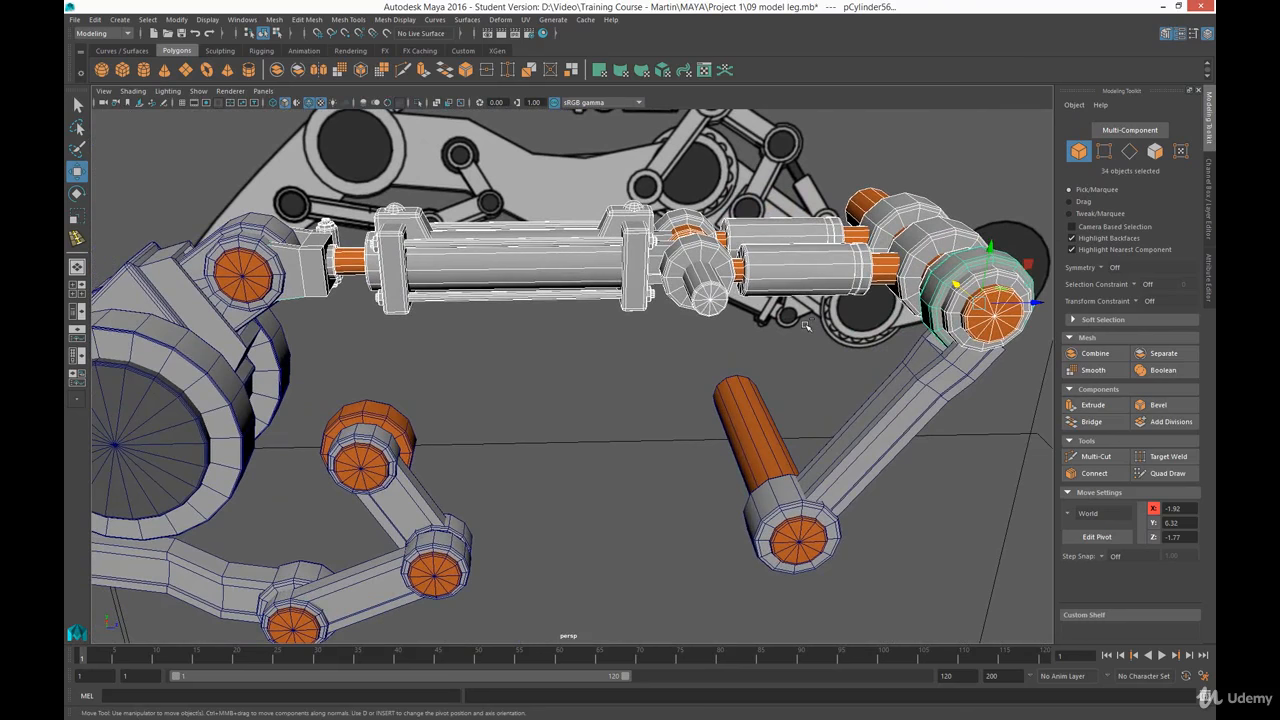
key(ctrl+g)
Reset the group's pivot, turn on pivot editing and move the pivot to the round joint above the large wheel
alt+right_drag(772, 411, 660, 314)
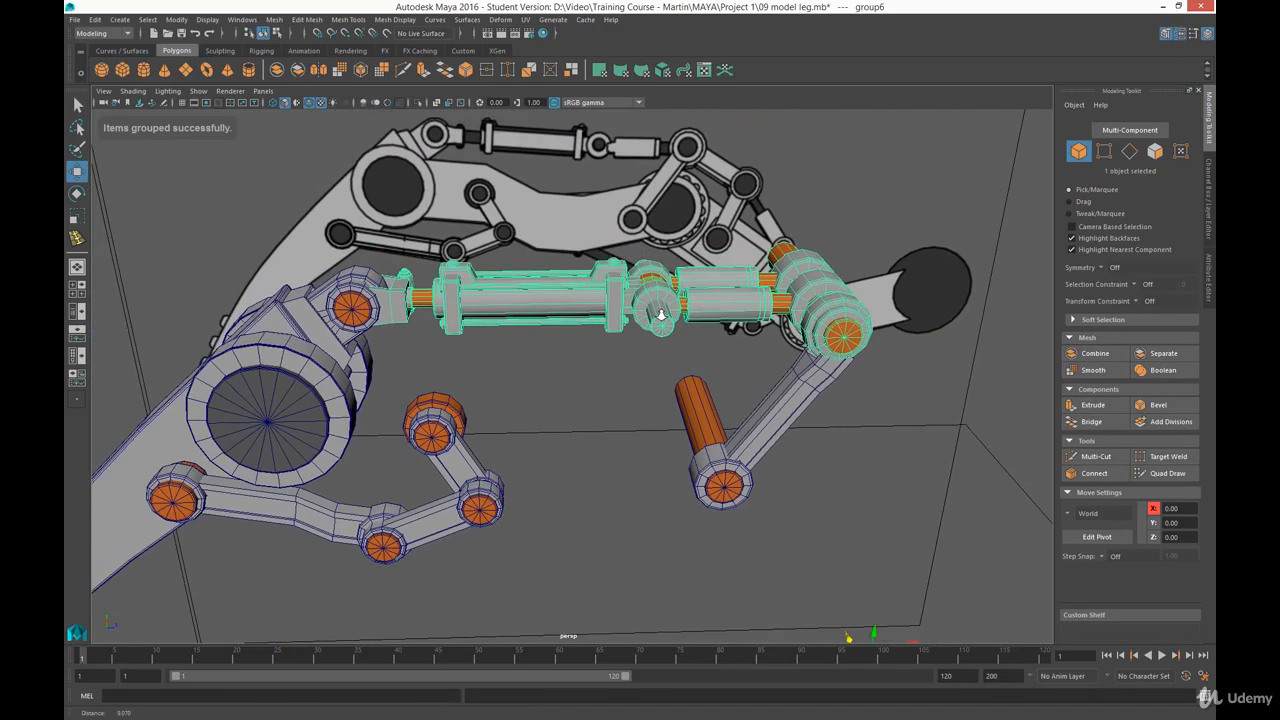
click(1192, 34)
click(253, 172)
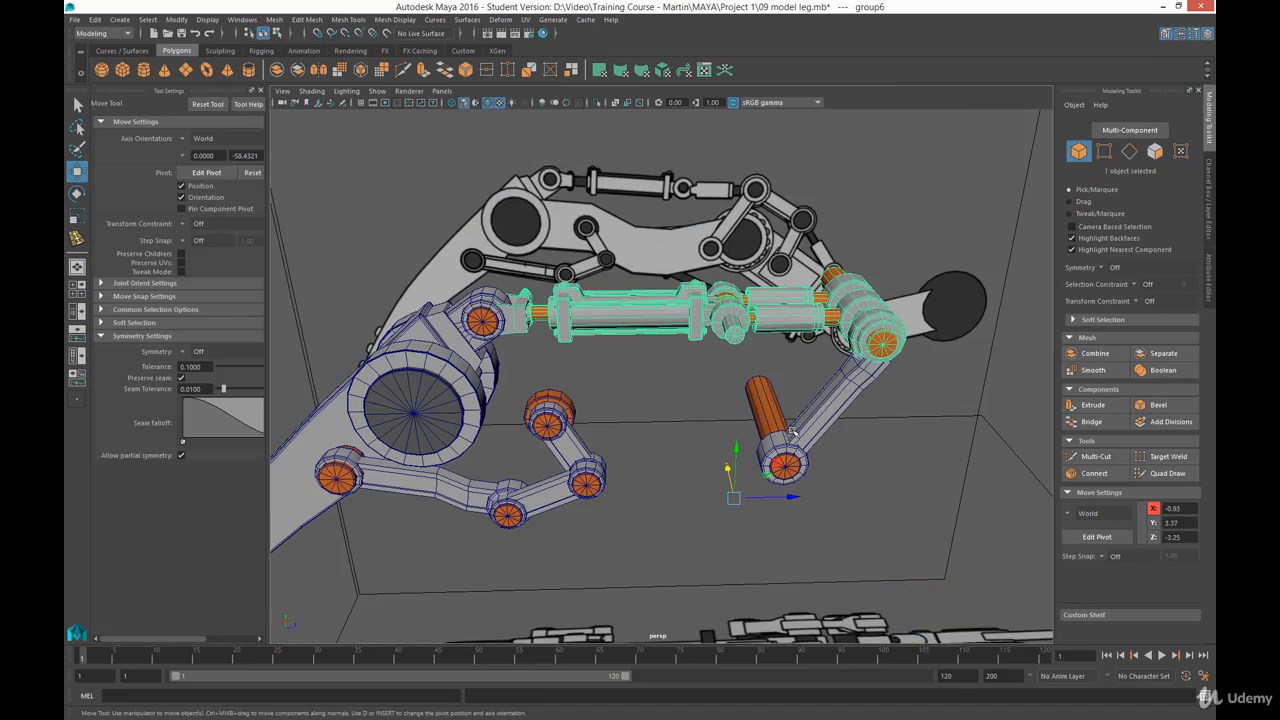
click(207, 172)
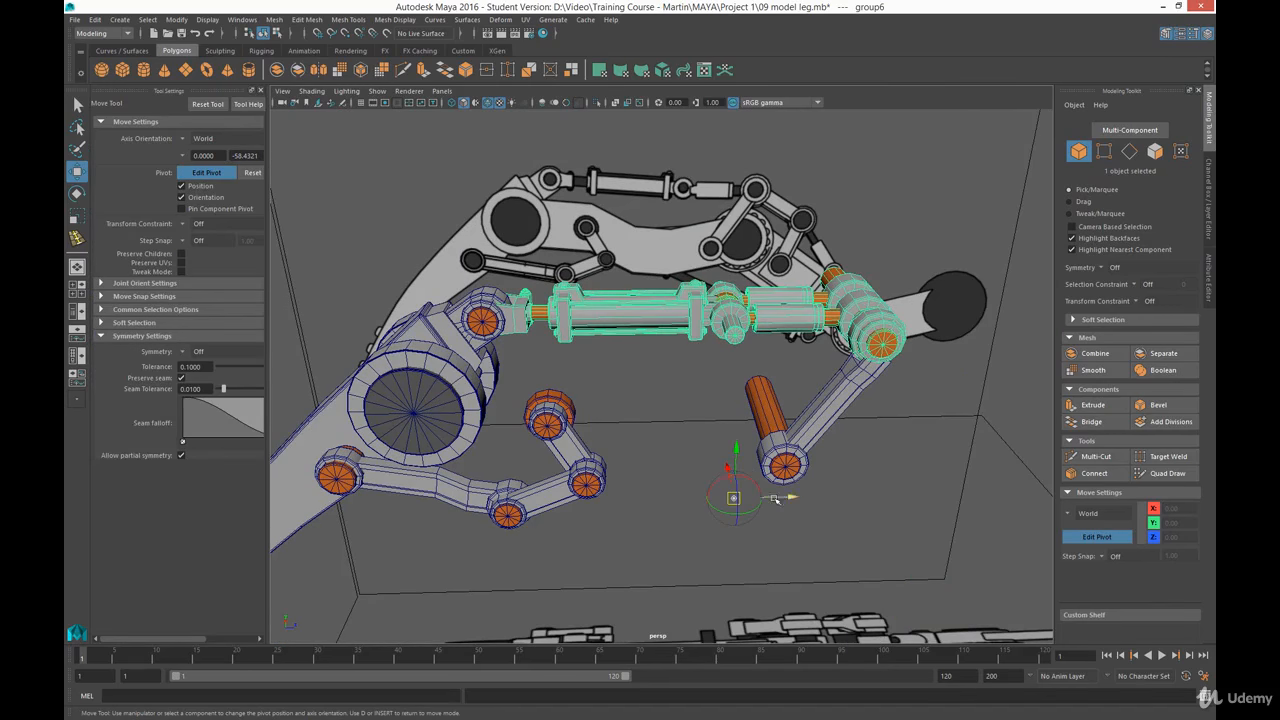
drag(775, 498, 510, 263)
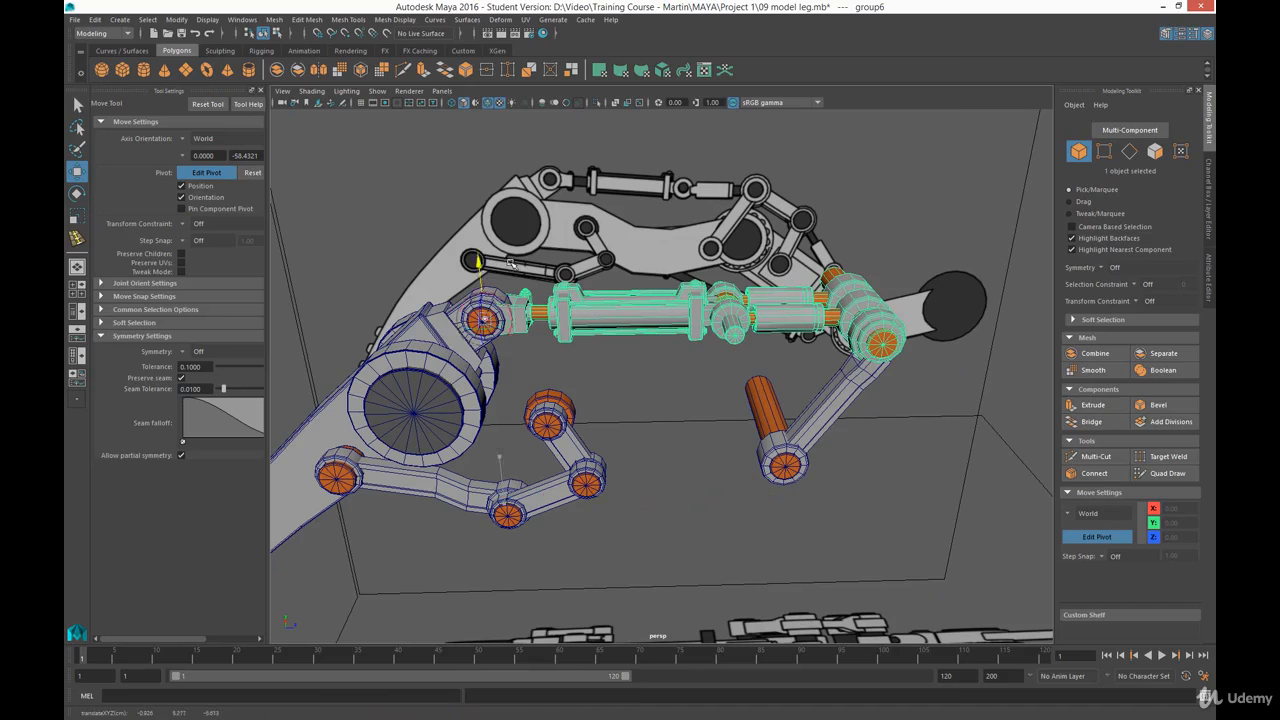
Centre the piston group's pivot on the round joint above the large wheel in the side view and finish pivot editing
key(space)
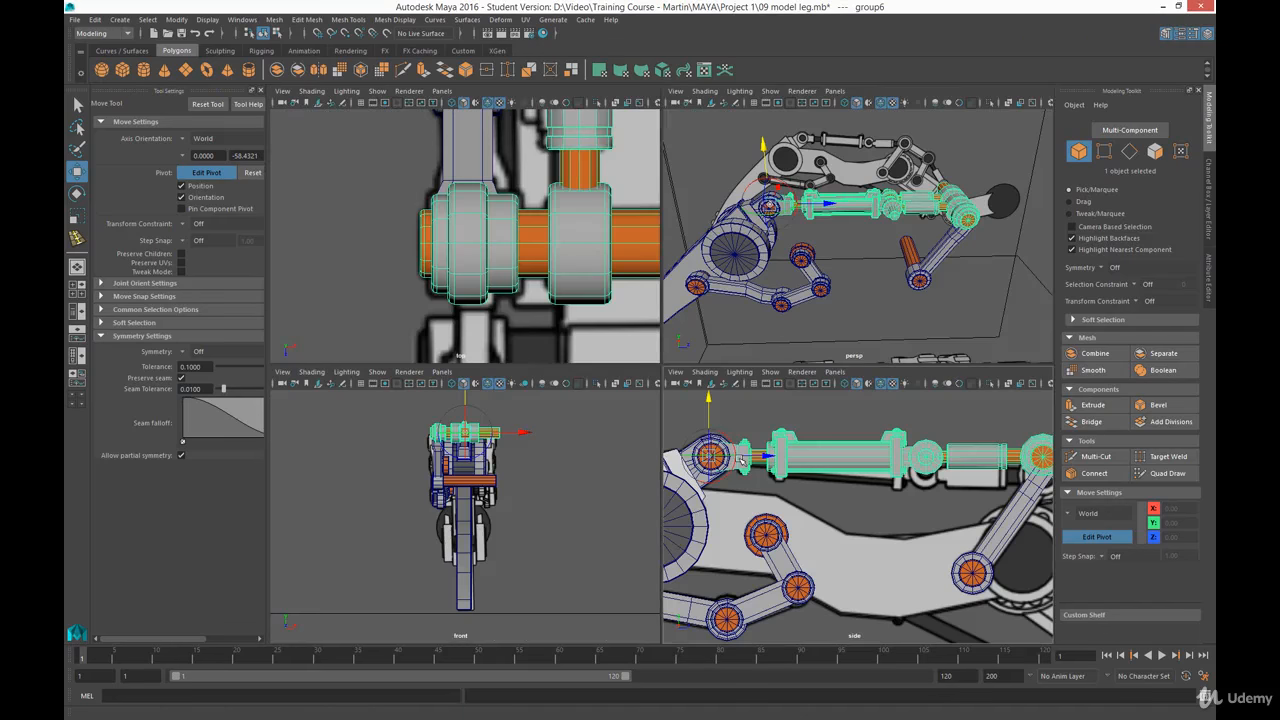
key(space)
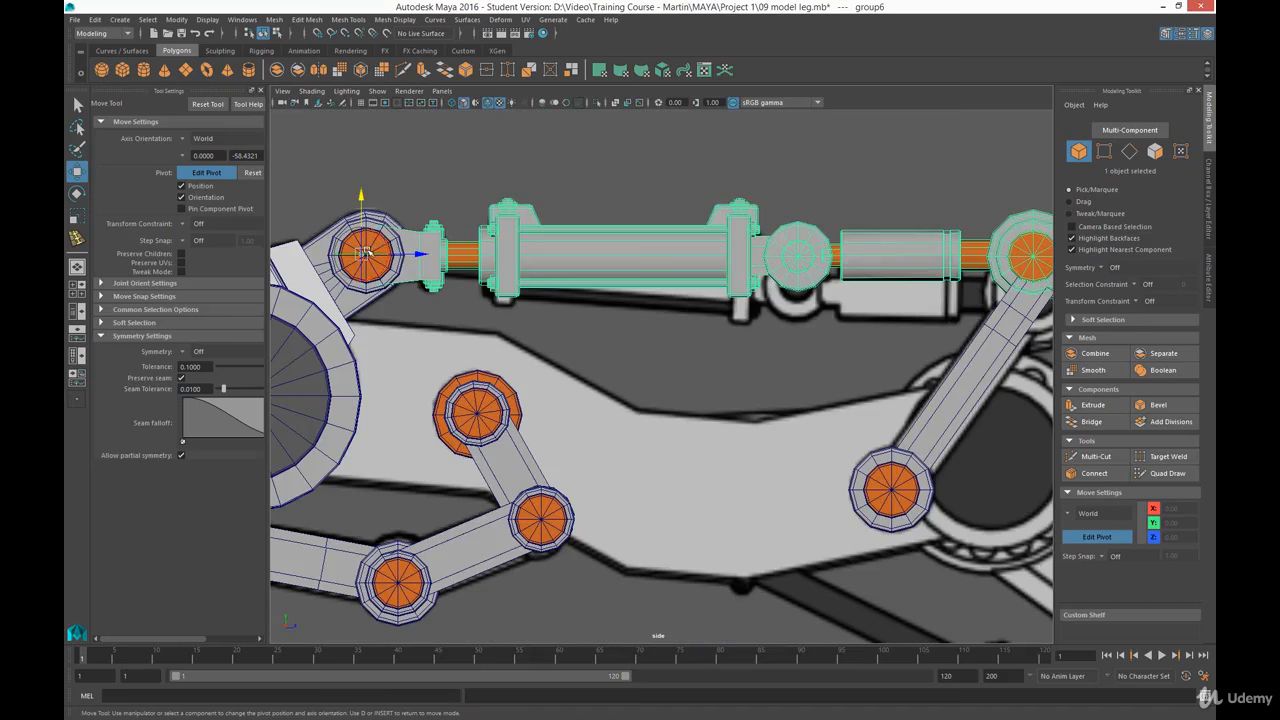
drag(365, 253, 368, 254)
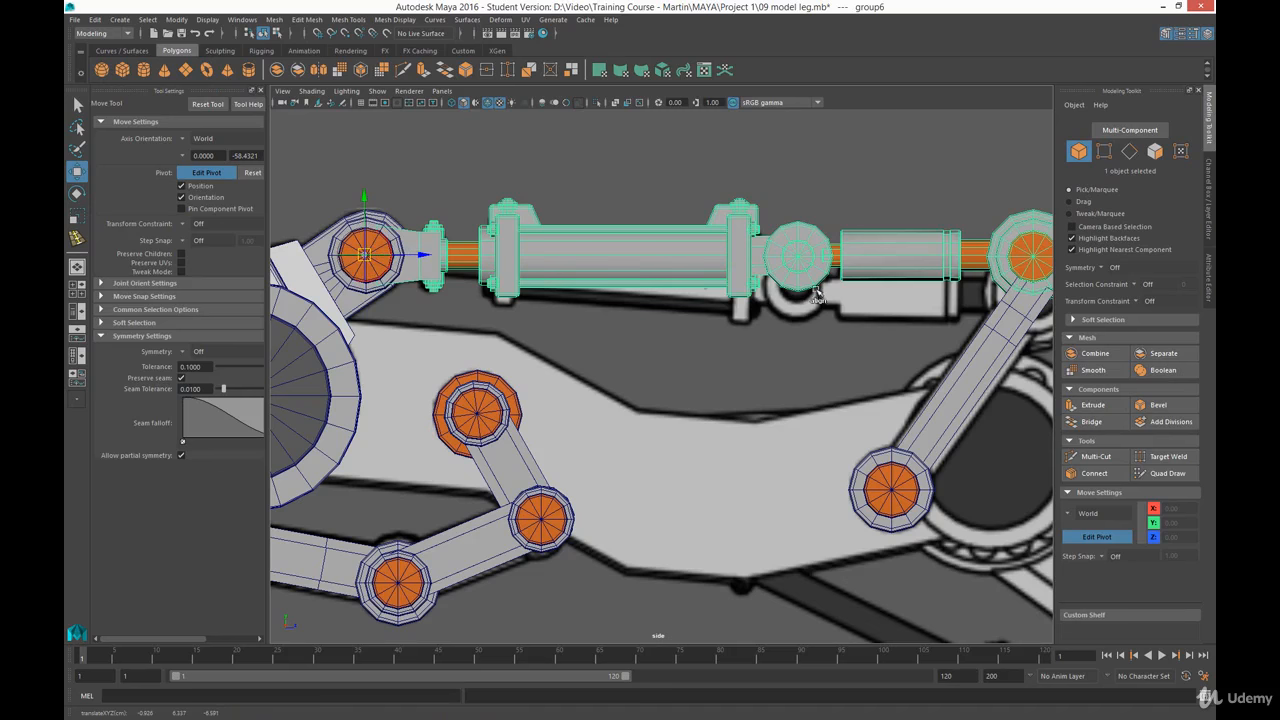
right_click(690, 258)
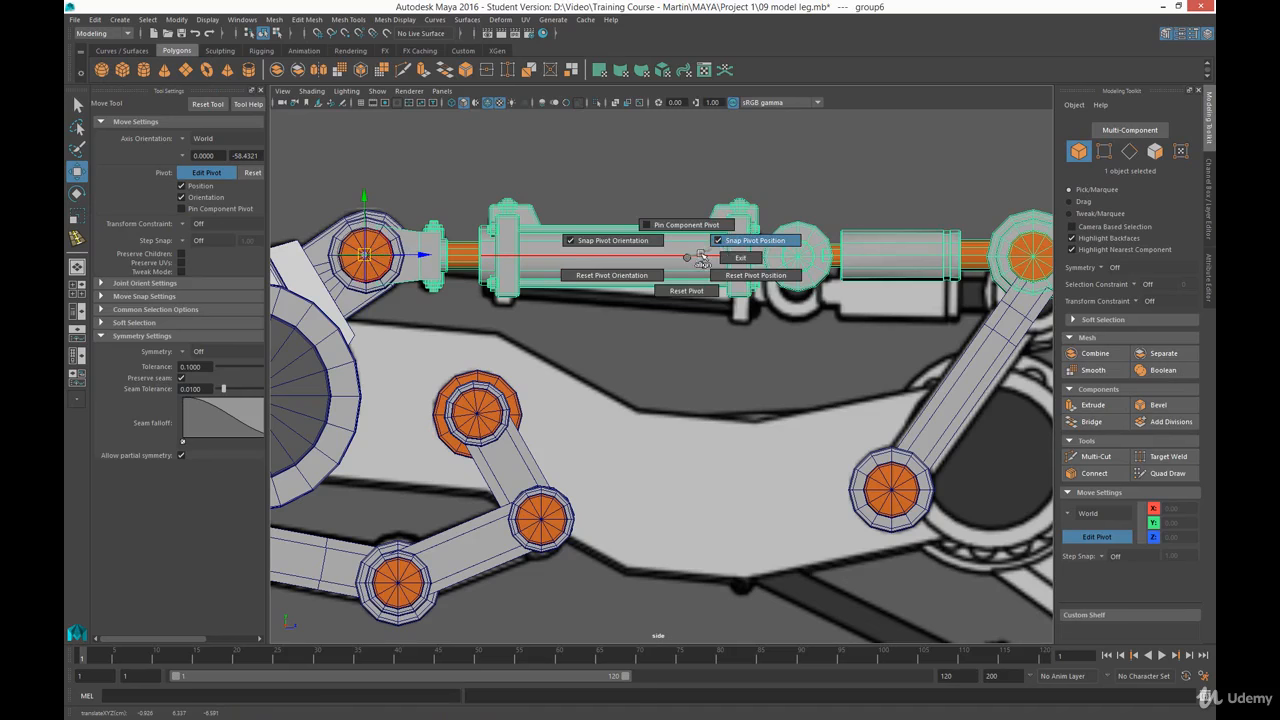
click(733, 259)
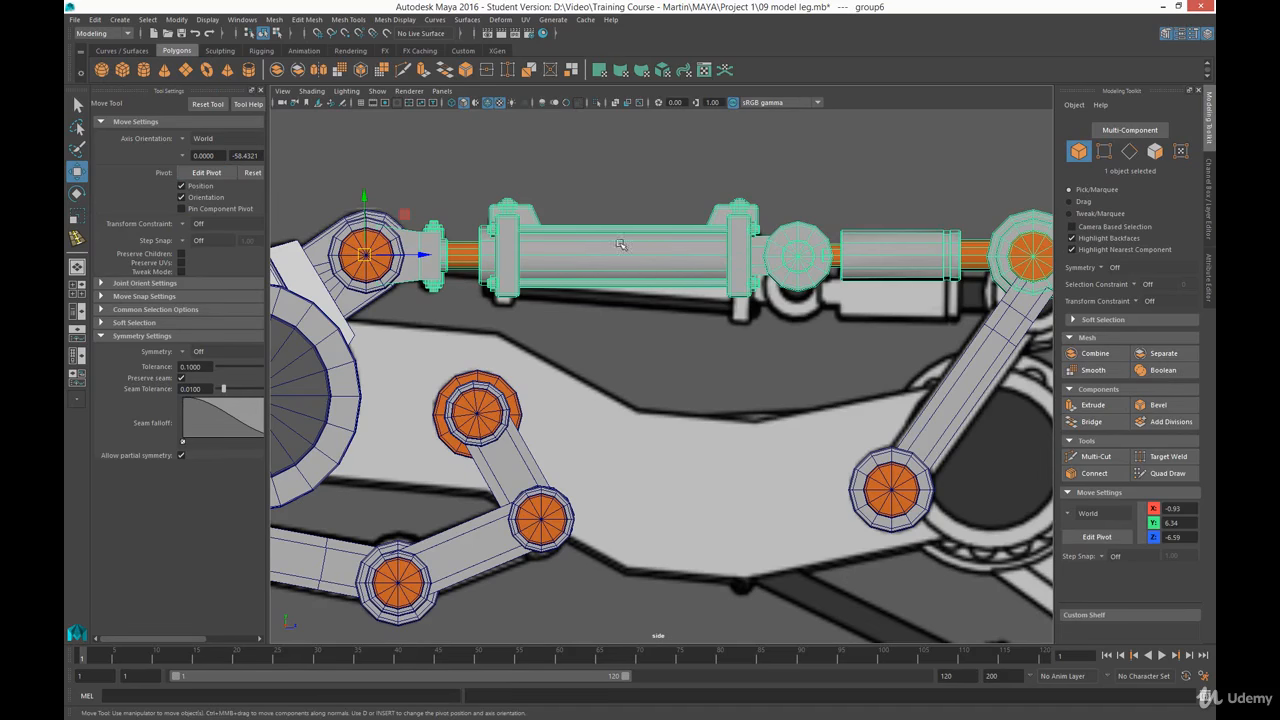
Rotate the piston group about 3 degrees around its pivot so its far end drops onto the reference joint
key(e)
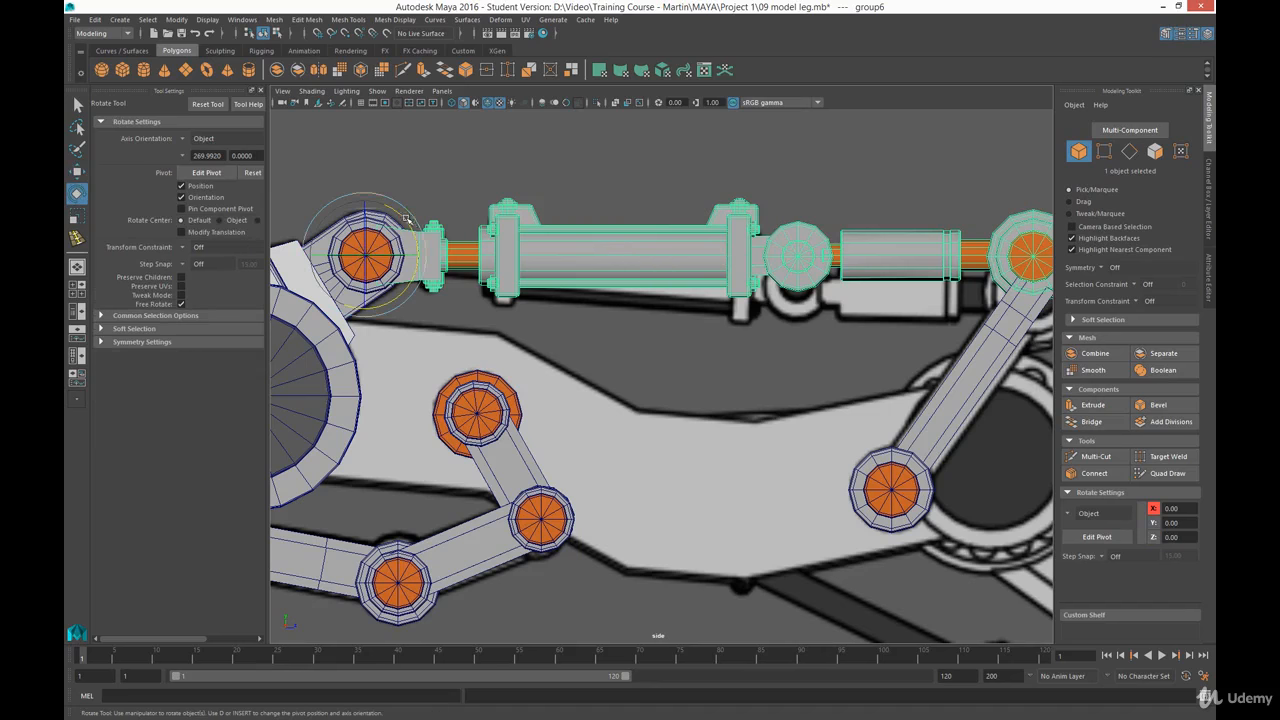
drag(405, 220, 408, 223)
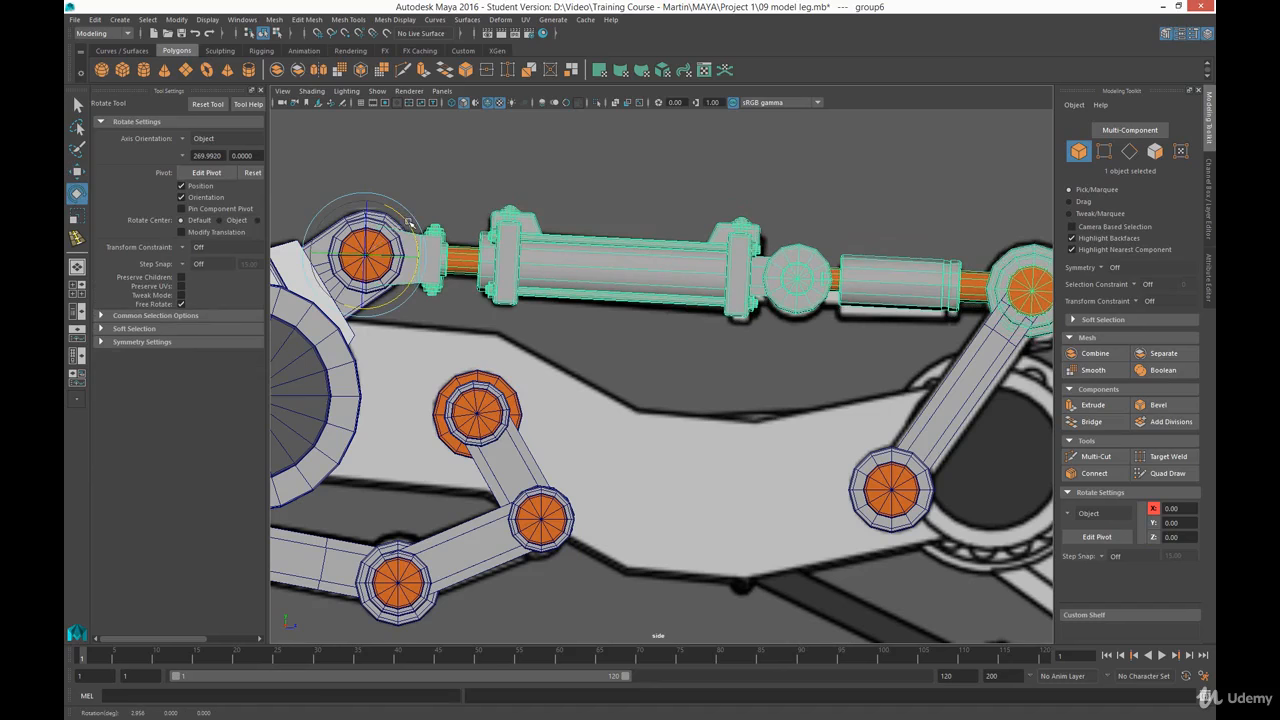
alt+middle_drag(856, 311, 790, 311)
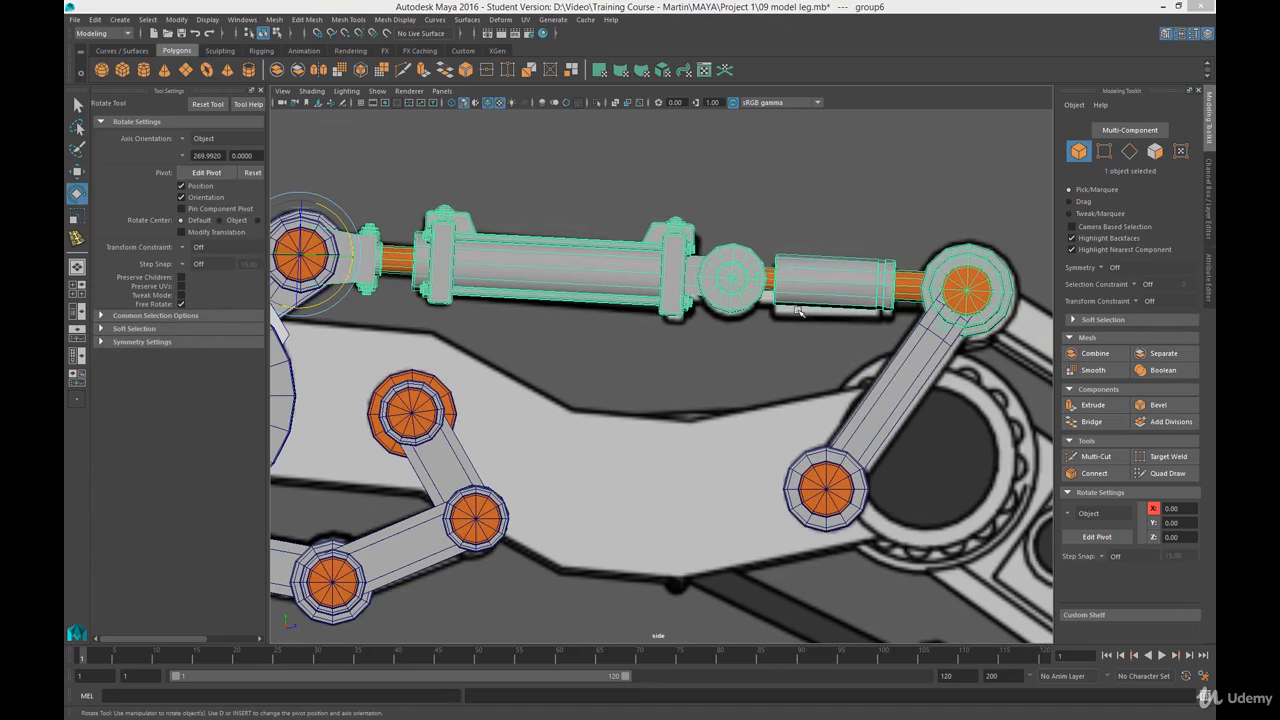
Select the forked strut, set the Move tool's axis orientation to Object and slide the strut along its length toward the lower joint
key(space)
alt+drag(868, 280, 929, 284)
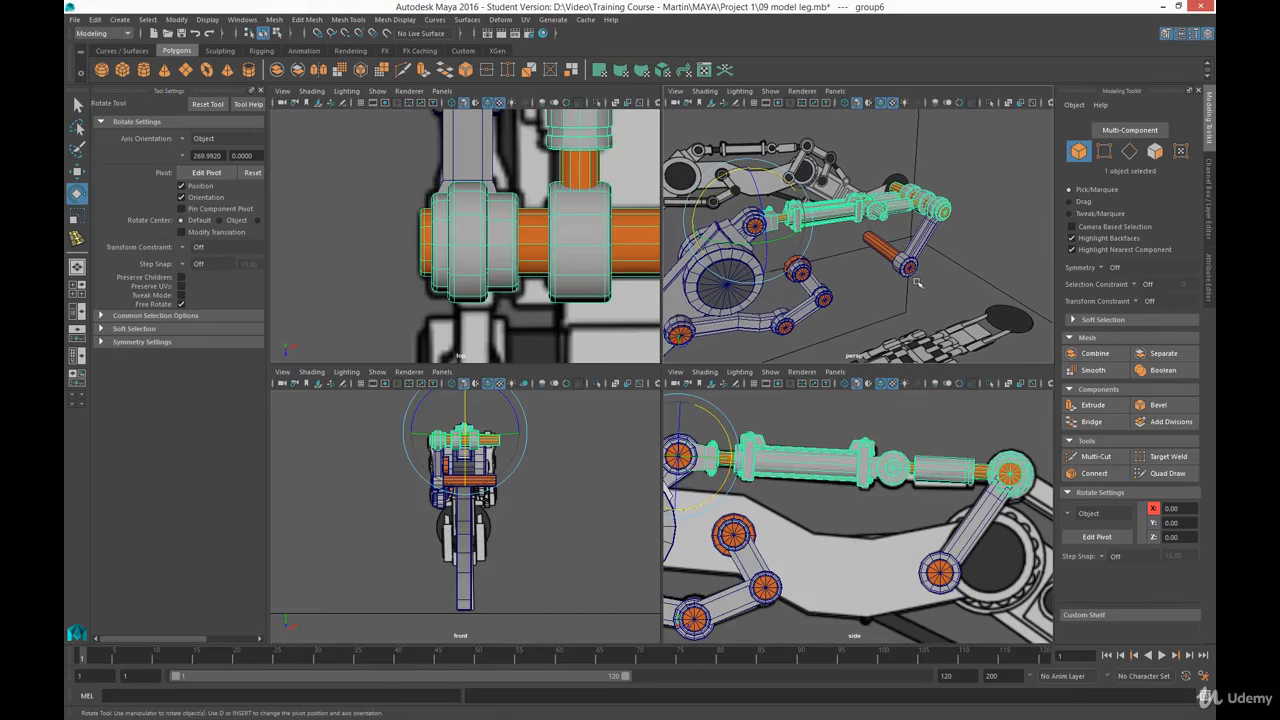
click(919, 241)
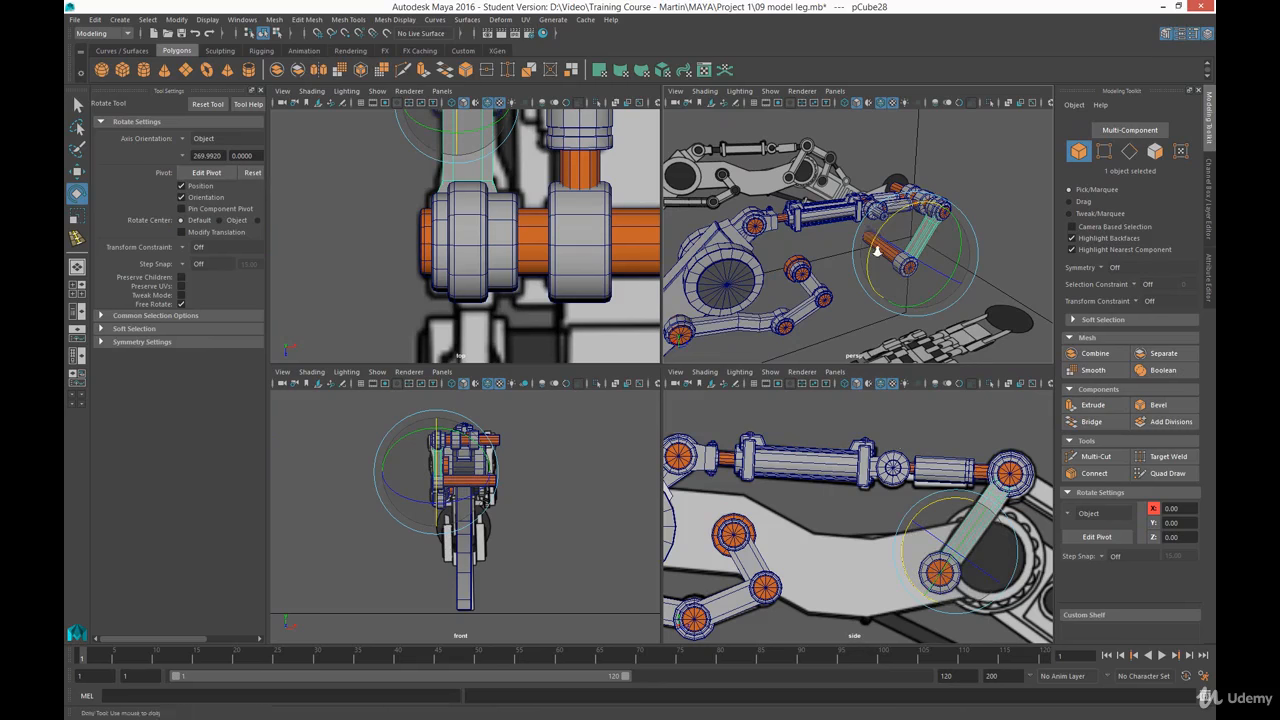
alt+right_drag(875, 246, 899, 323)
key(space)
alt+middle_drag(829, 323, 676, 342)
alt+drag(676, 342, 738, 432)
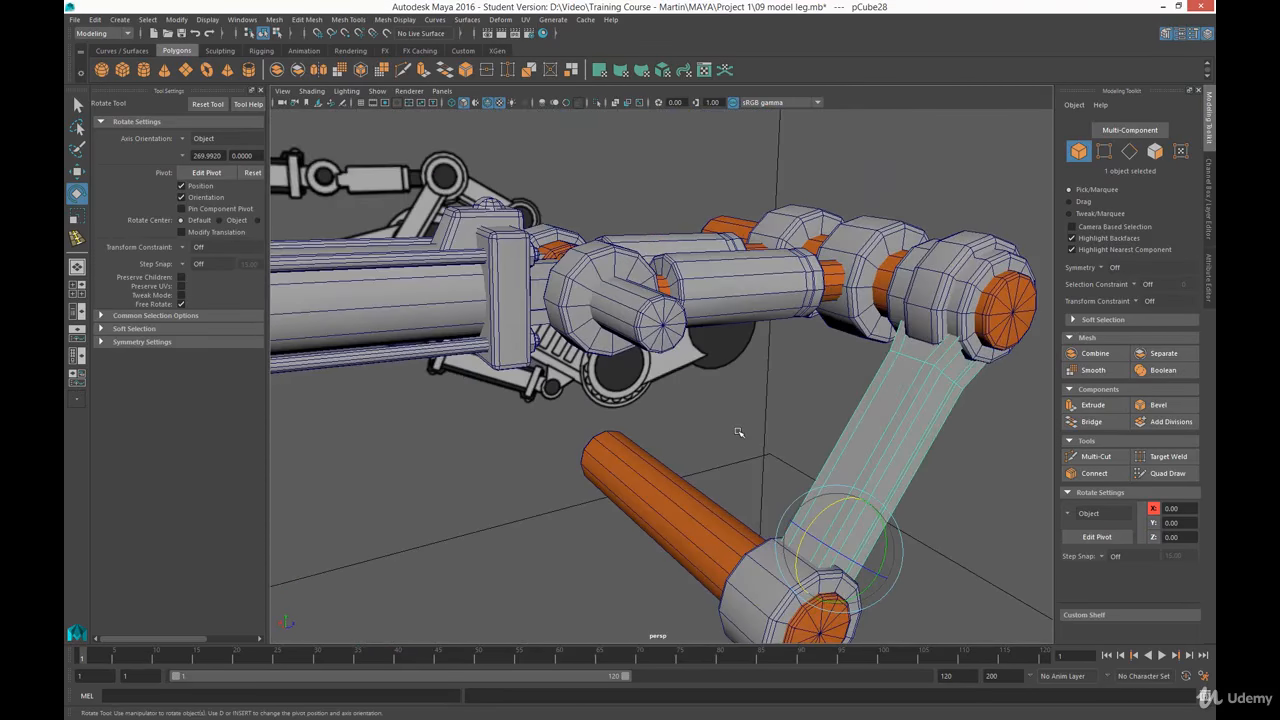
key(w)
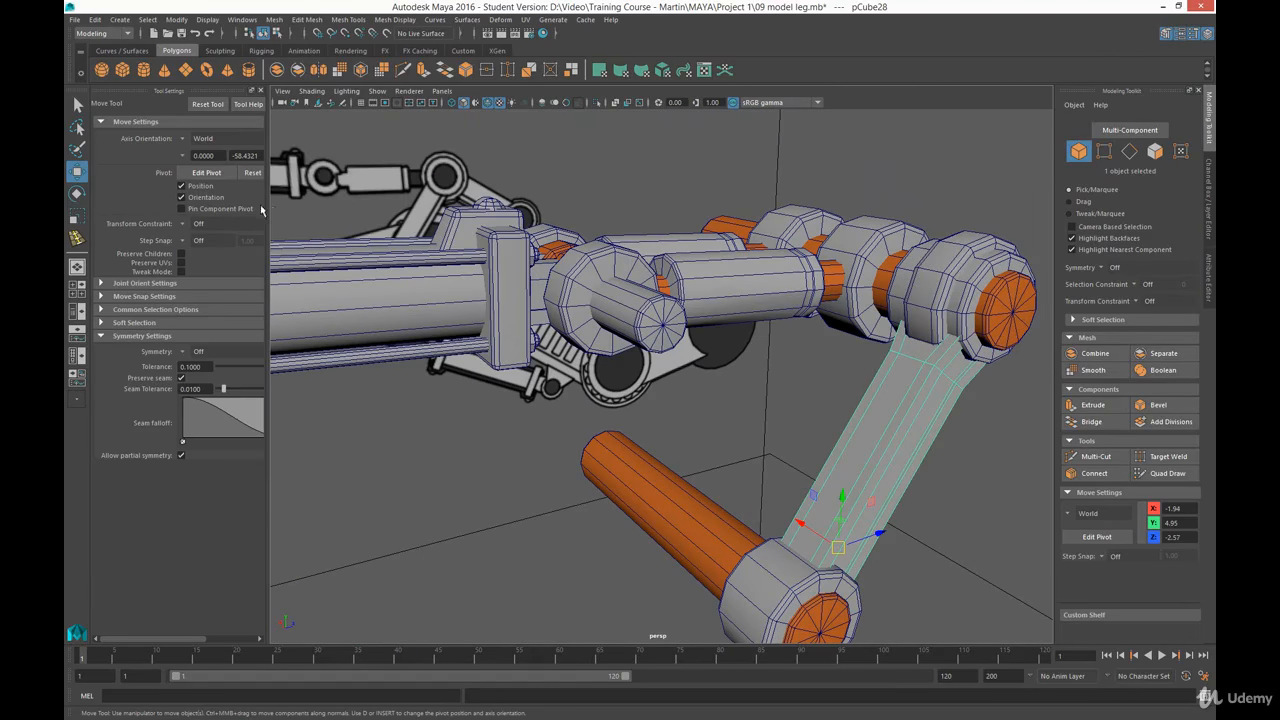
click(203, 138)
click(205, 151)
drag(864, 500, 846, 535)
Deselect the strut and examine its fit at both joints and the whole leg assembly from several sides
alt+drag(950, 350, 778, 388)
alt+middle_drag(778, 388, 792, 388)
alt+drag(791, 387, 866, 403)
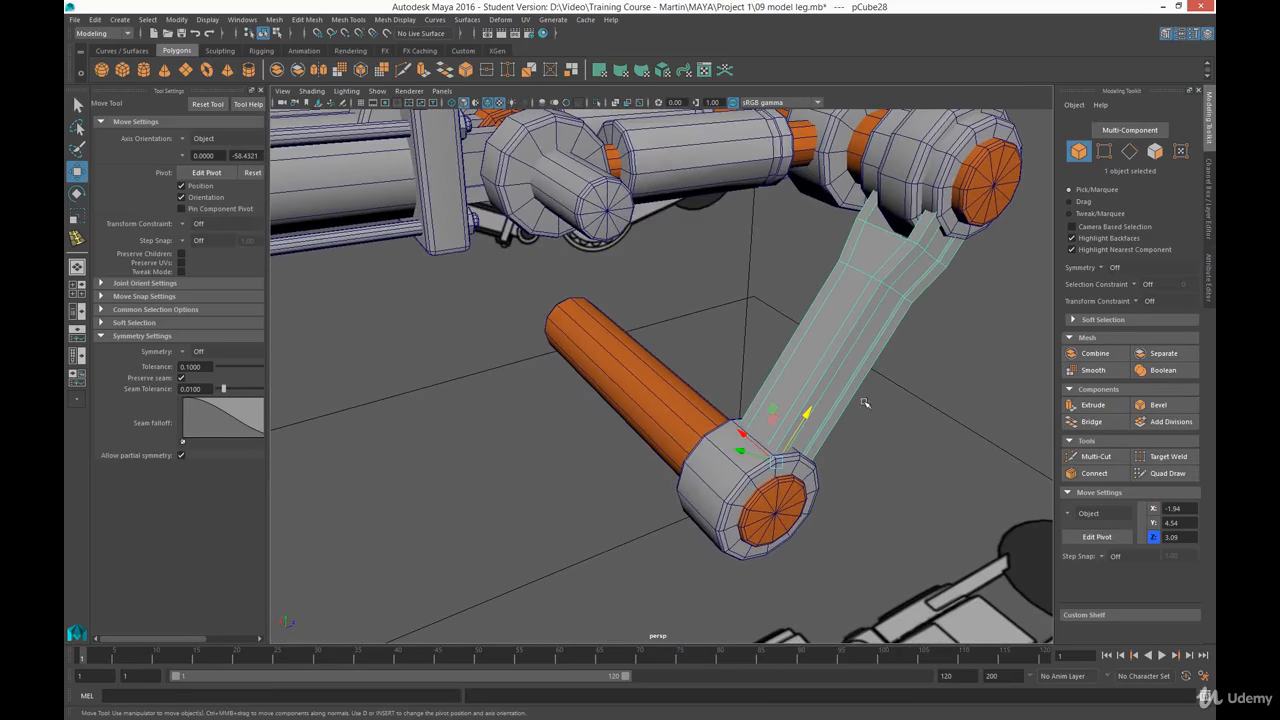
alt+drag(808, 540, 773, 424)
click(733, 374)
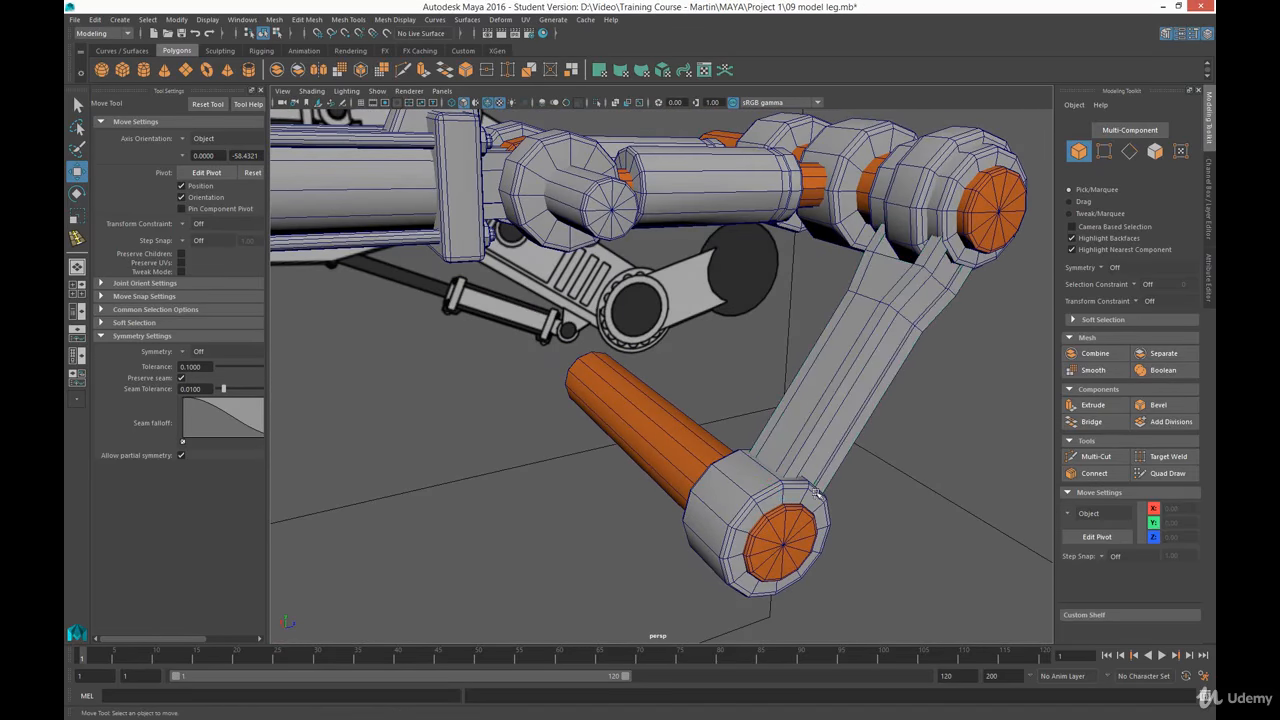
scroll(628, 326, down, 5)
alt+drag(636, 468, 505, 404)
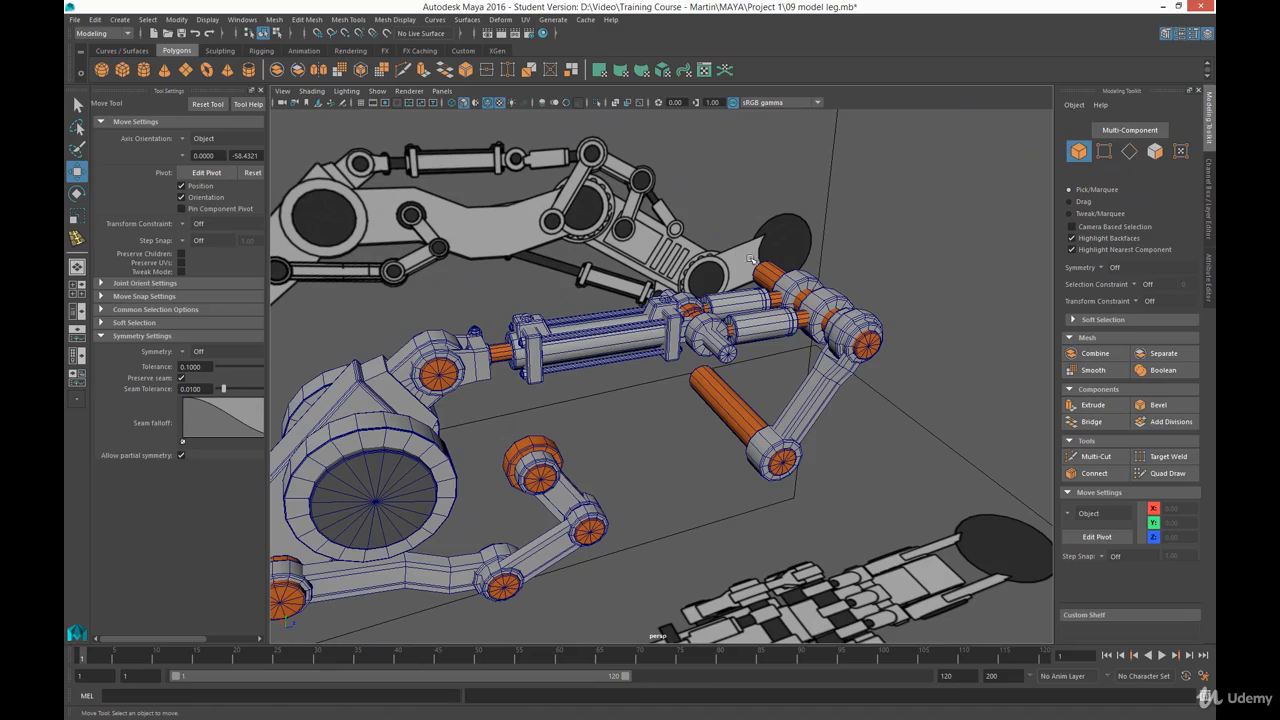
alt+drag(679, 379, 768, 528)
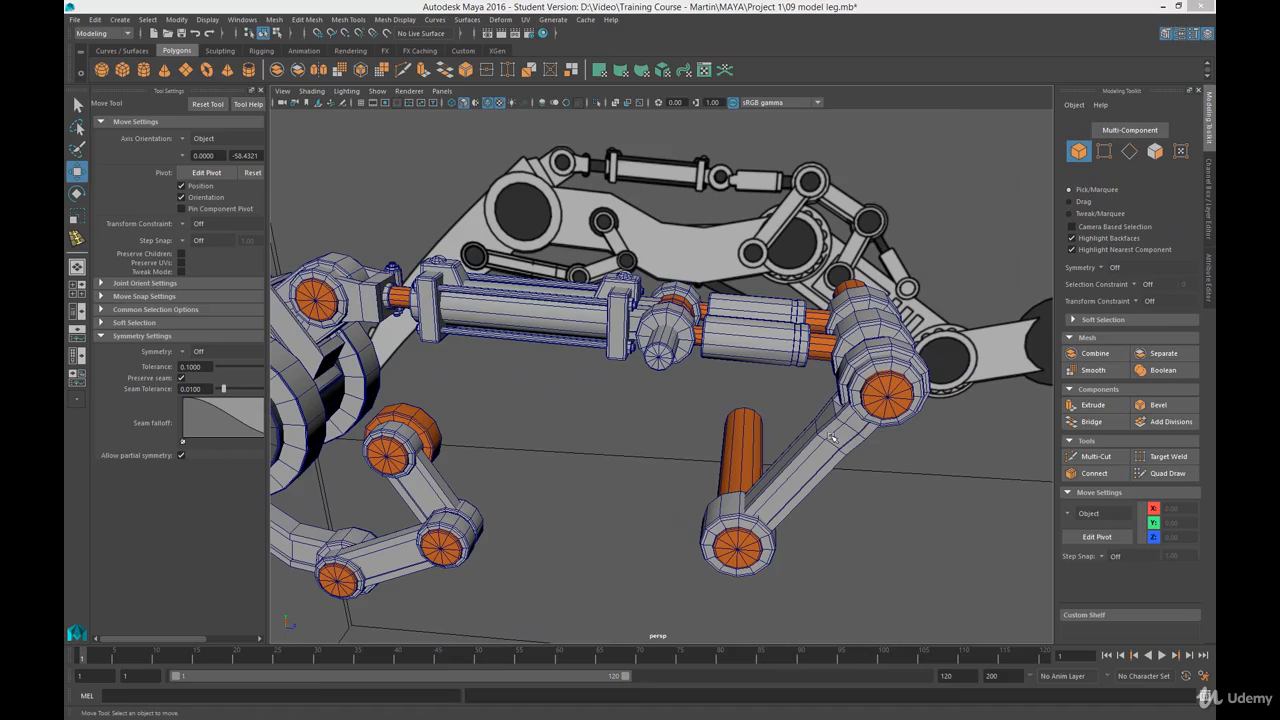
alt+drag(832, 437, 703, 437)
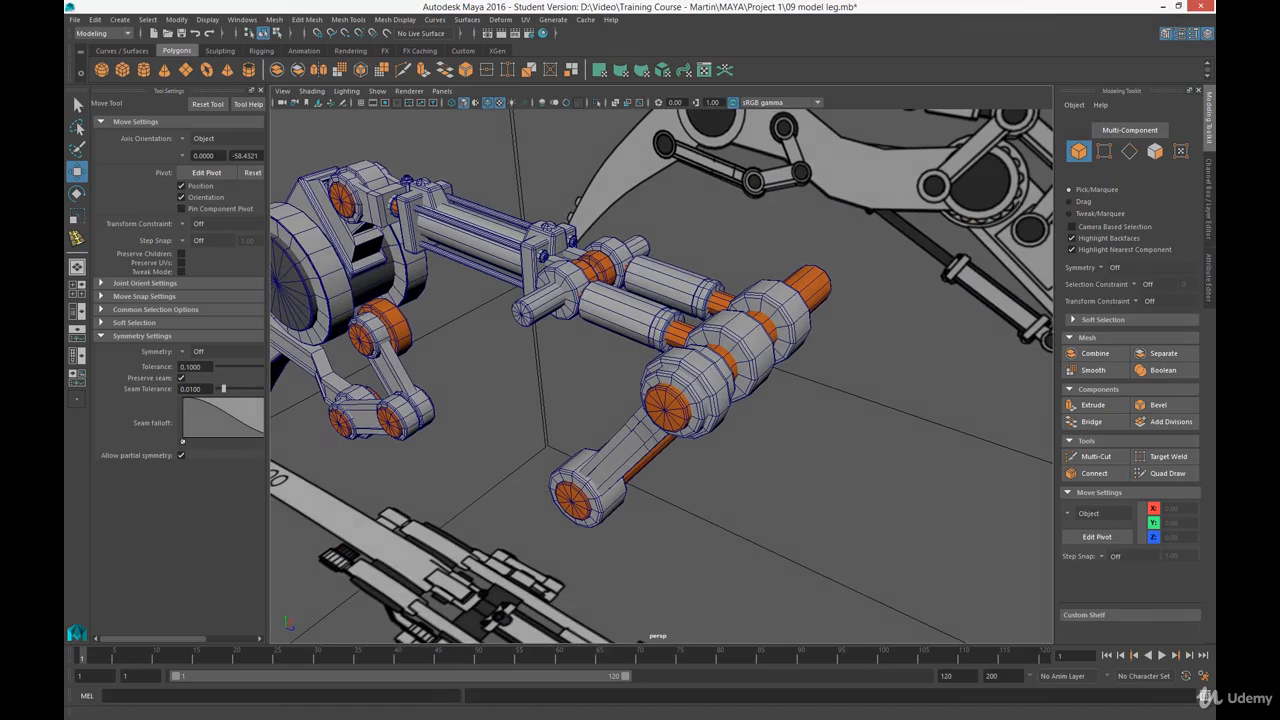